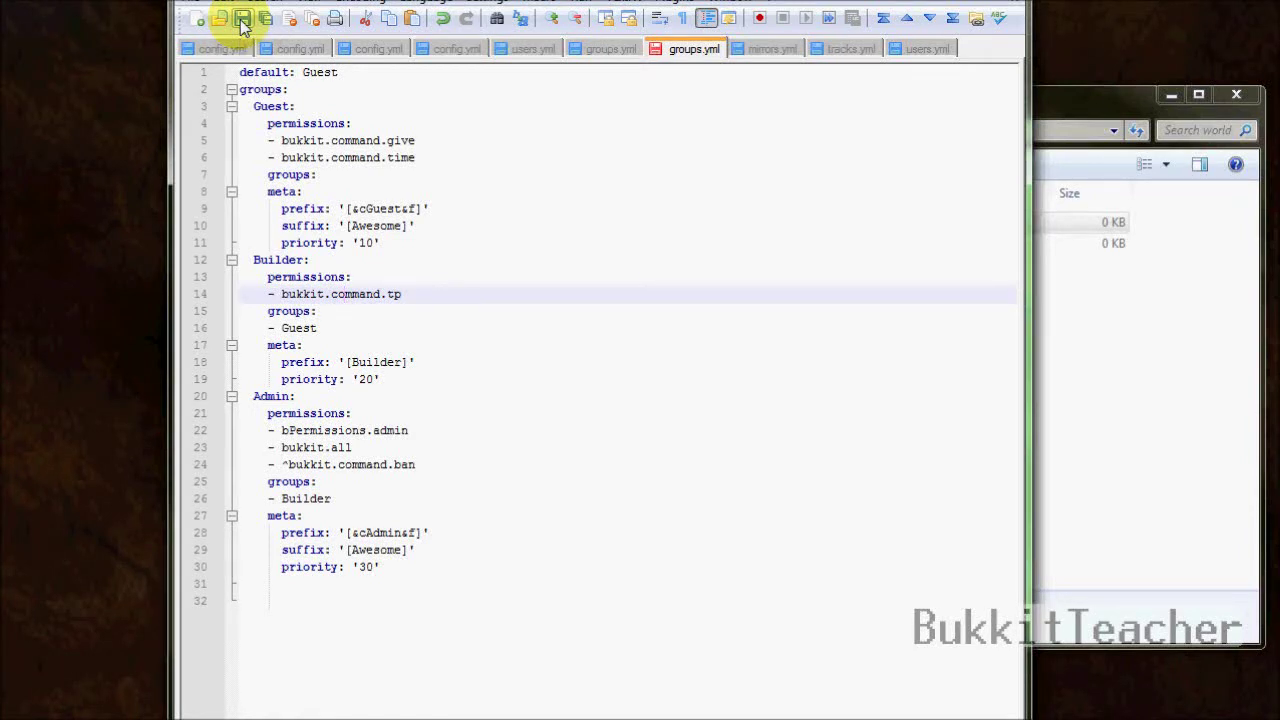
- Save groups.yml, close the editor and reposition the world folder window
click(241, 20)
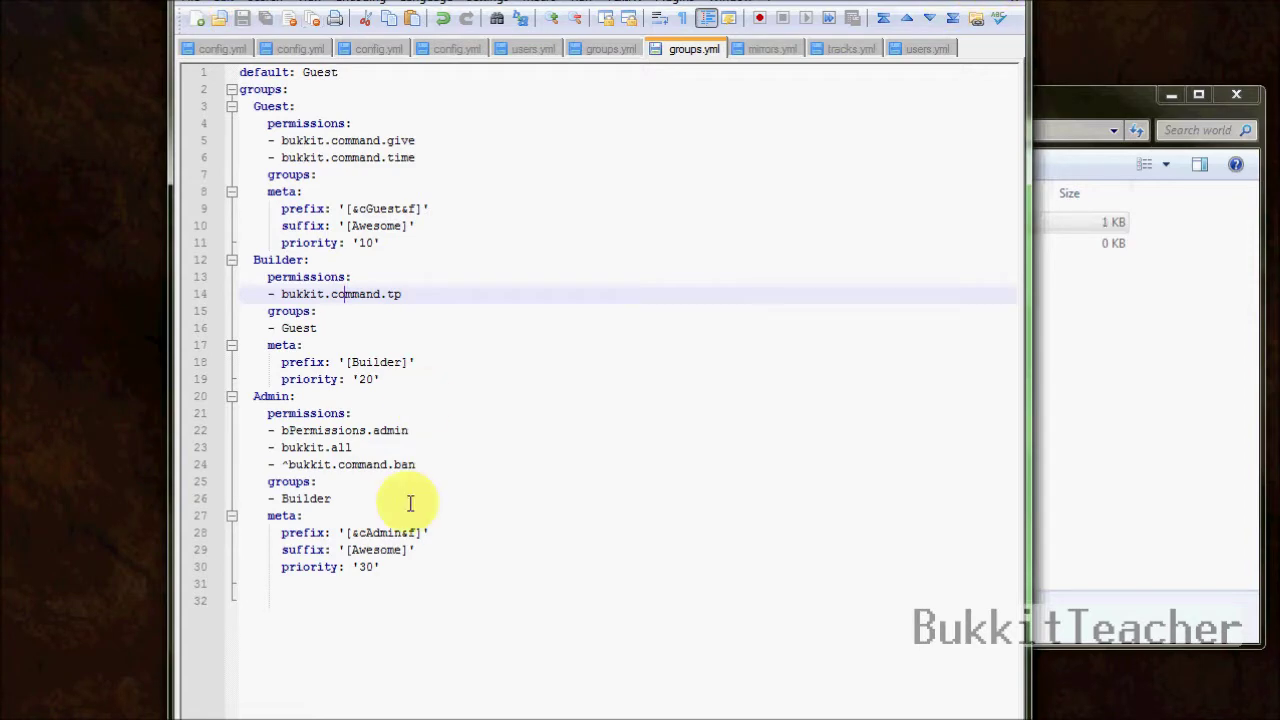
key(alt+F4)
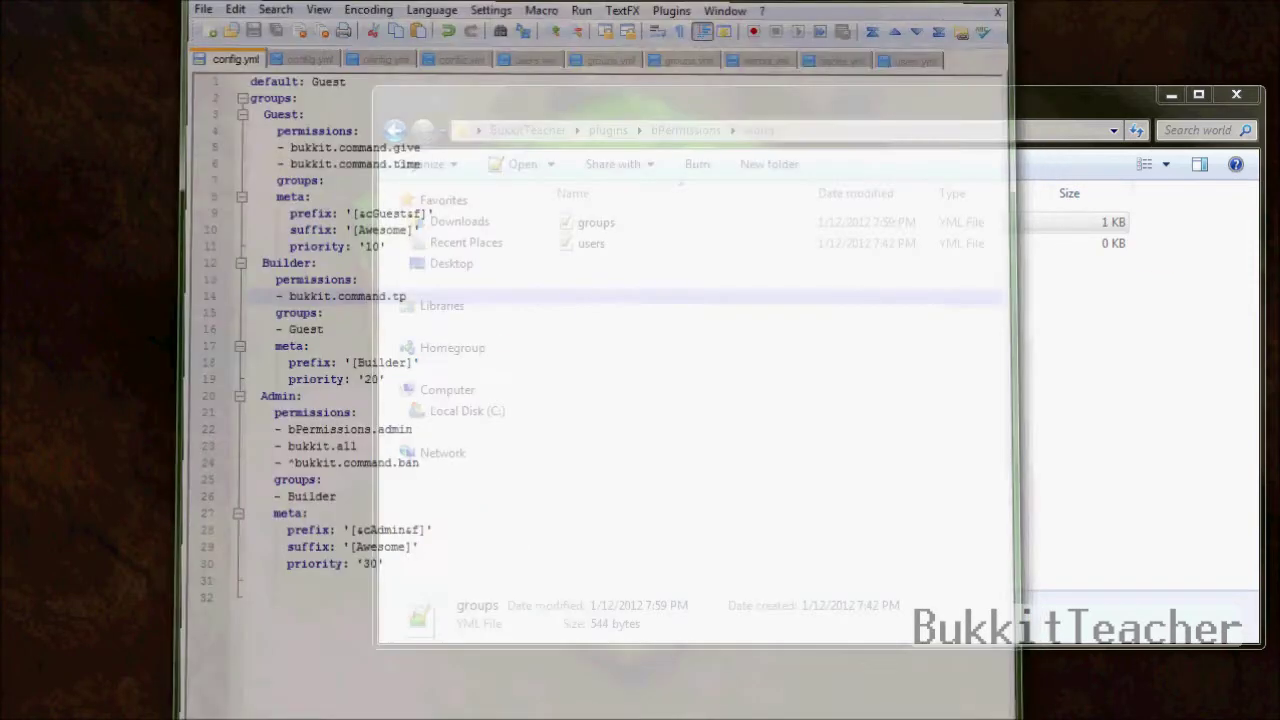
drag(573, 118, 423, 109)
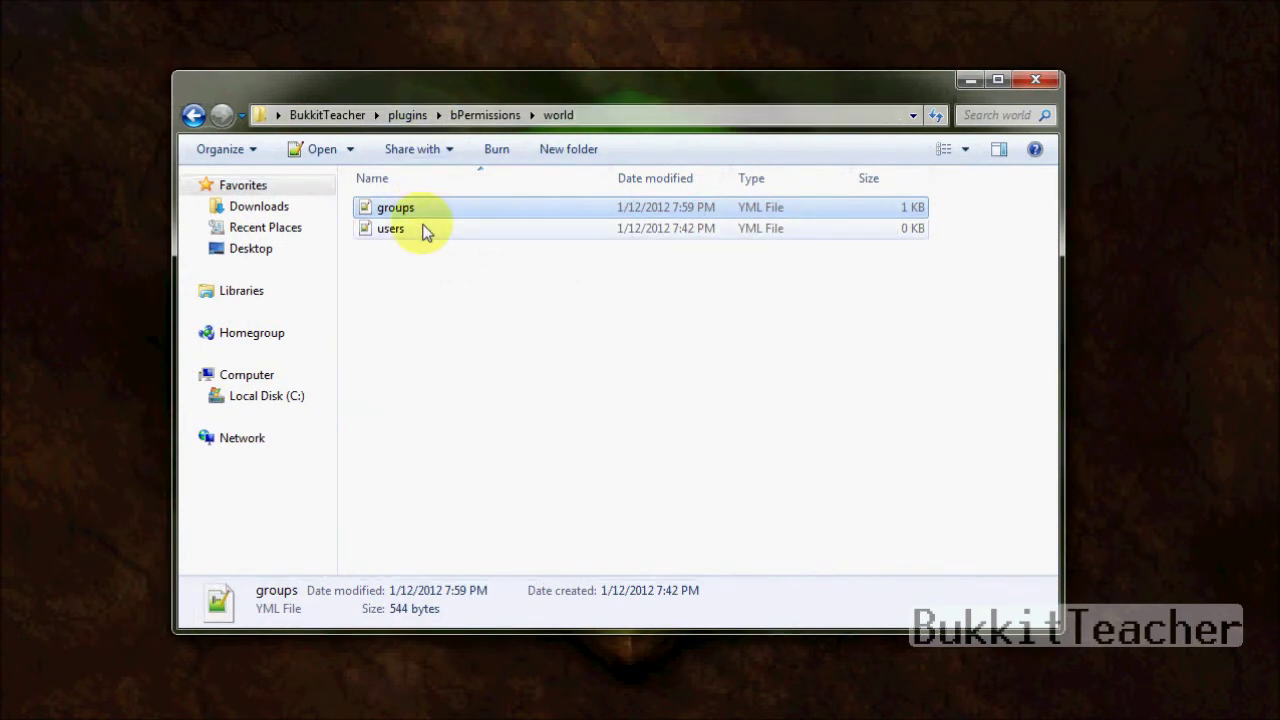
- Open users.yml from the world folder and add a "users:" section containing an entry for the player's username
double_click(391, 229)
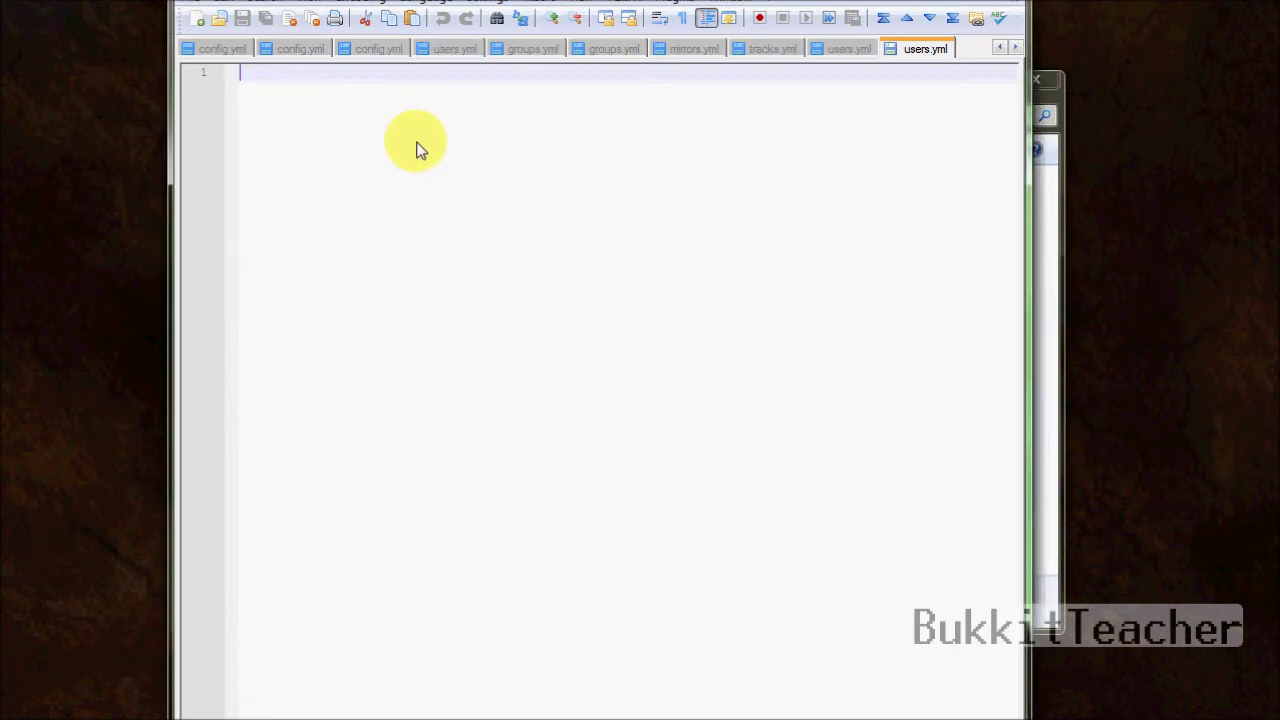
text(us)
text(ers:)
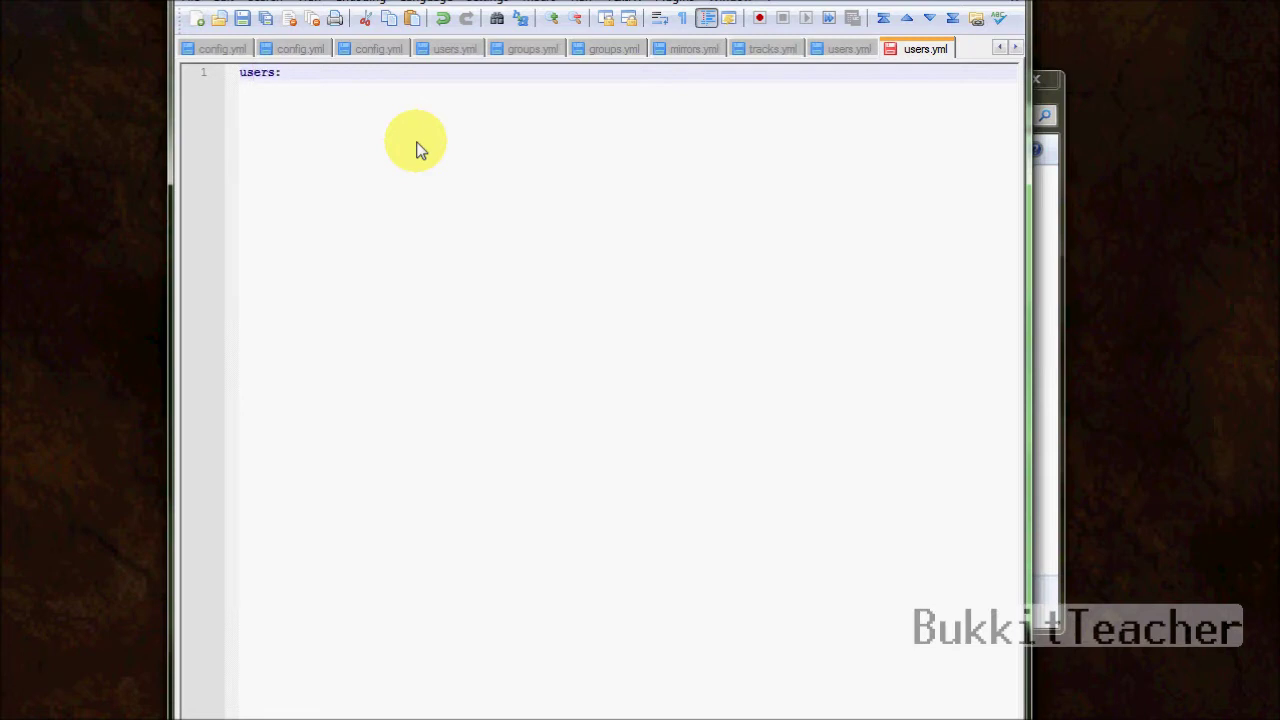
key(Return)
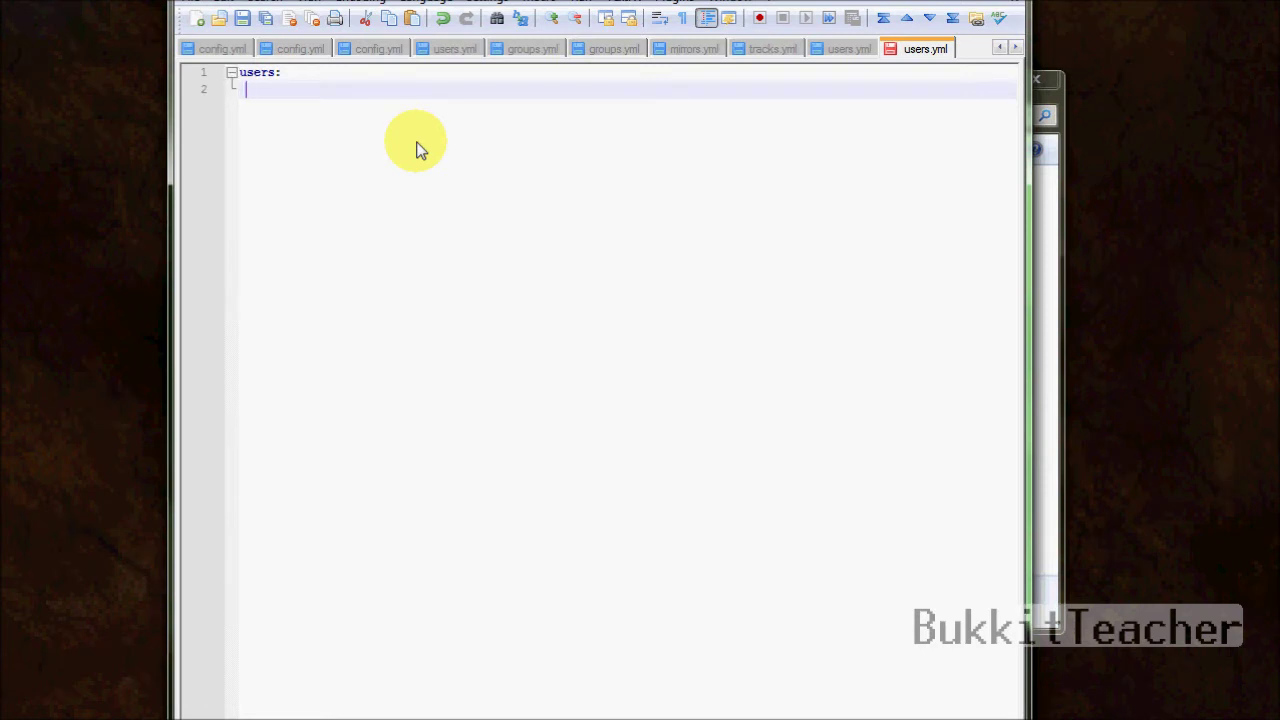
text(apachekiller:)
key(Return)
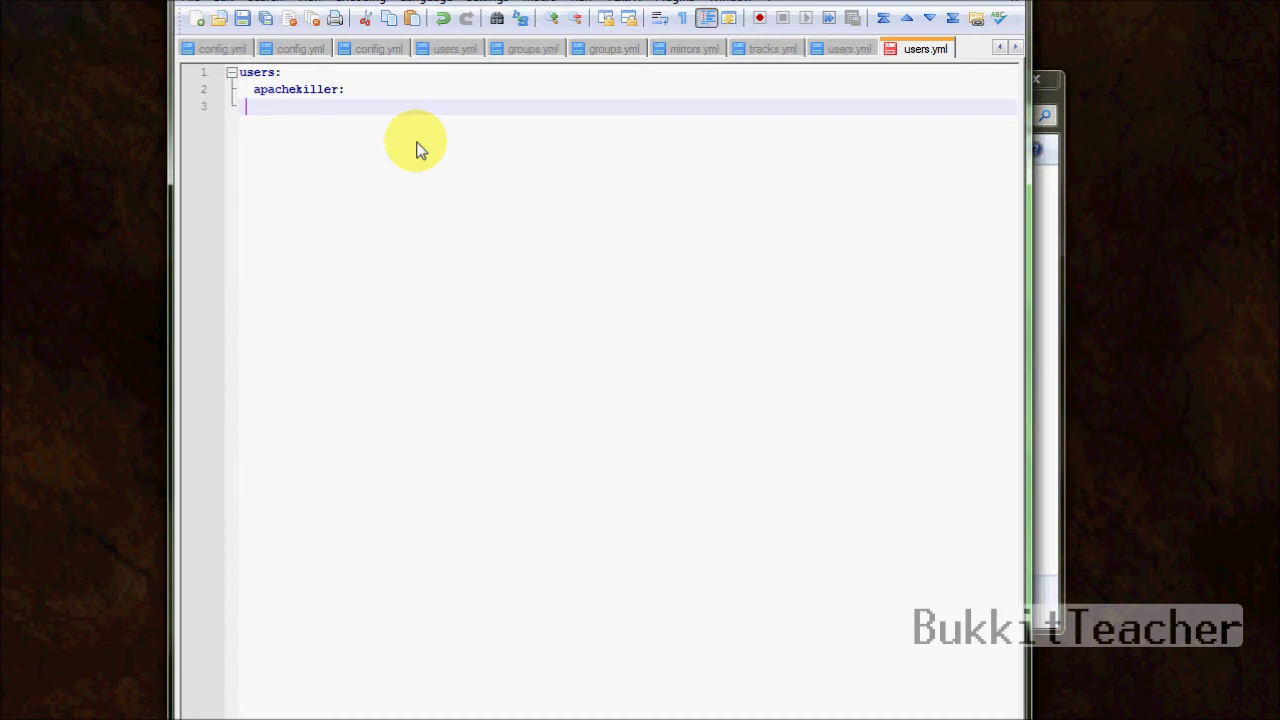
- Add aligned "permissions:", "groups:" and "meta:" keys nested beneath the player's entry in users.yml
key(BackSpace)
text(per)
key(BackSpace)
key(BackSpace)
key(BackSpace)
key(BackSpace)
text(permissions:)
key(Return)
key(Home)
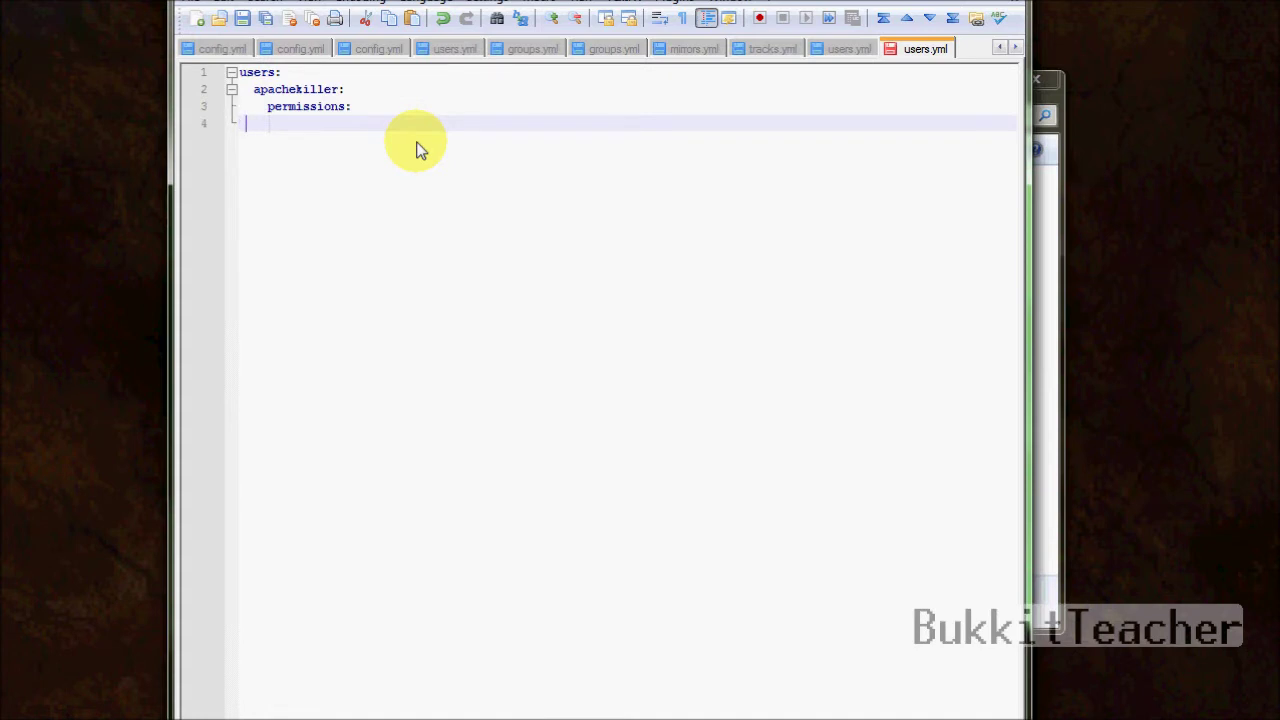
text(groups:)
key(Return)
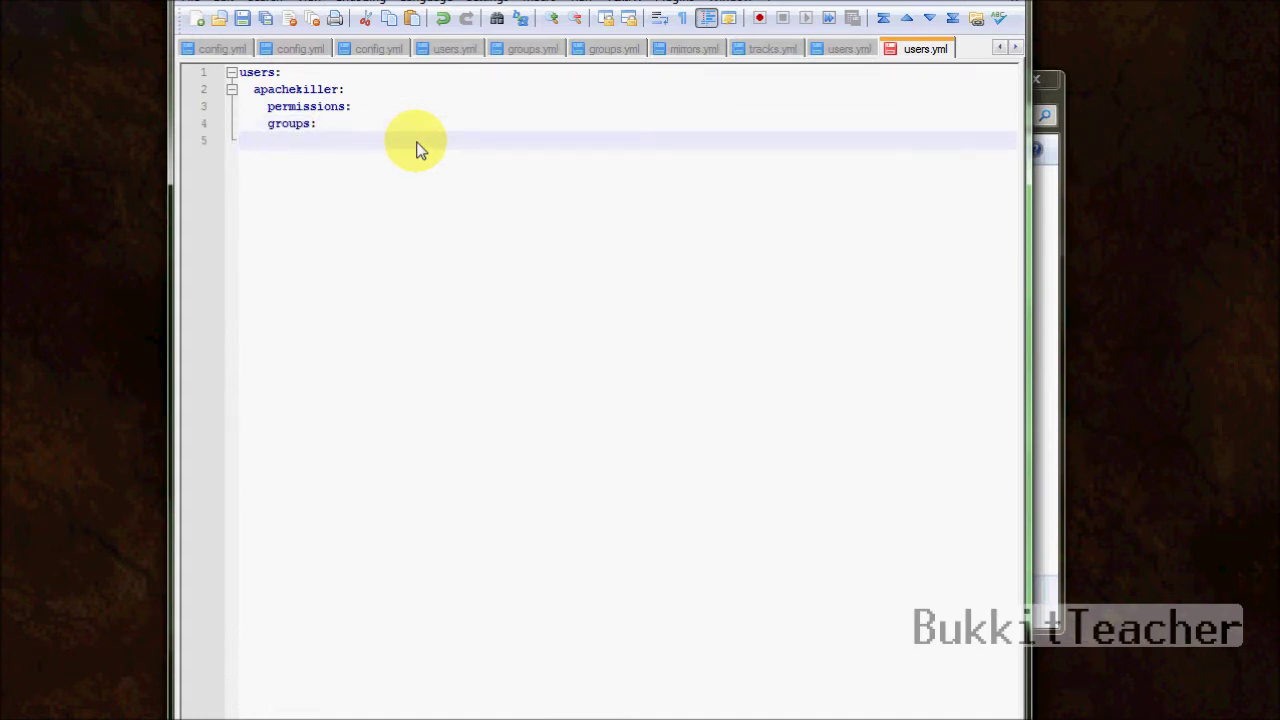
key(Home)
text(meta:)
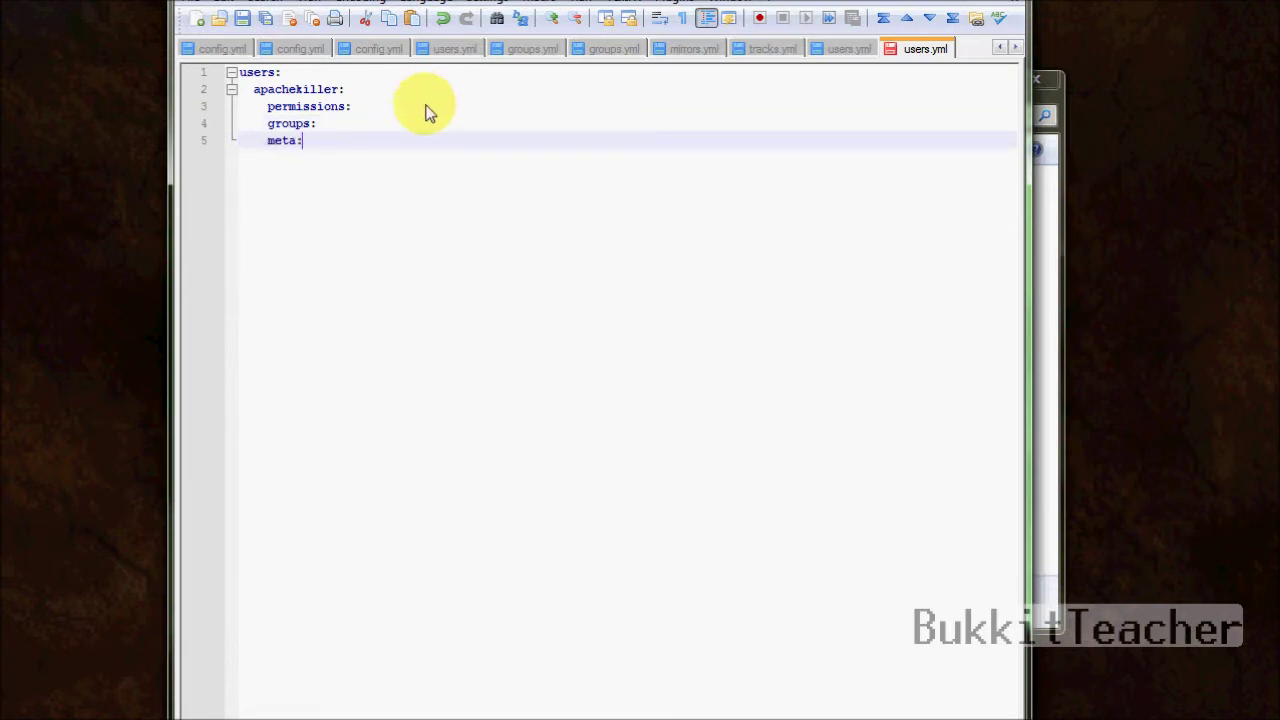
- Add the node "- bukkit.command.banip" under the player's permissions
click(425, 108)
key(Return)
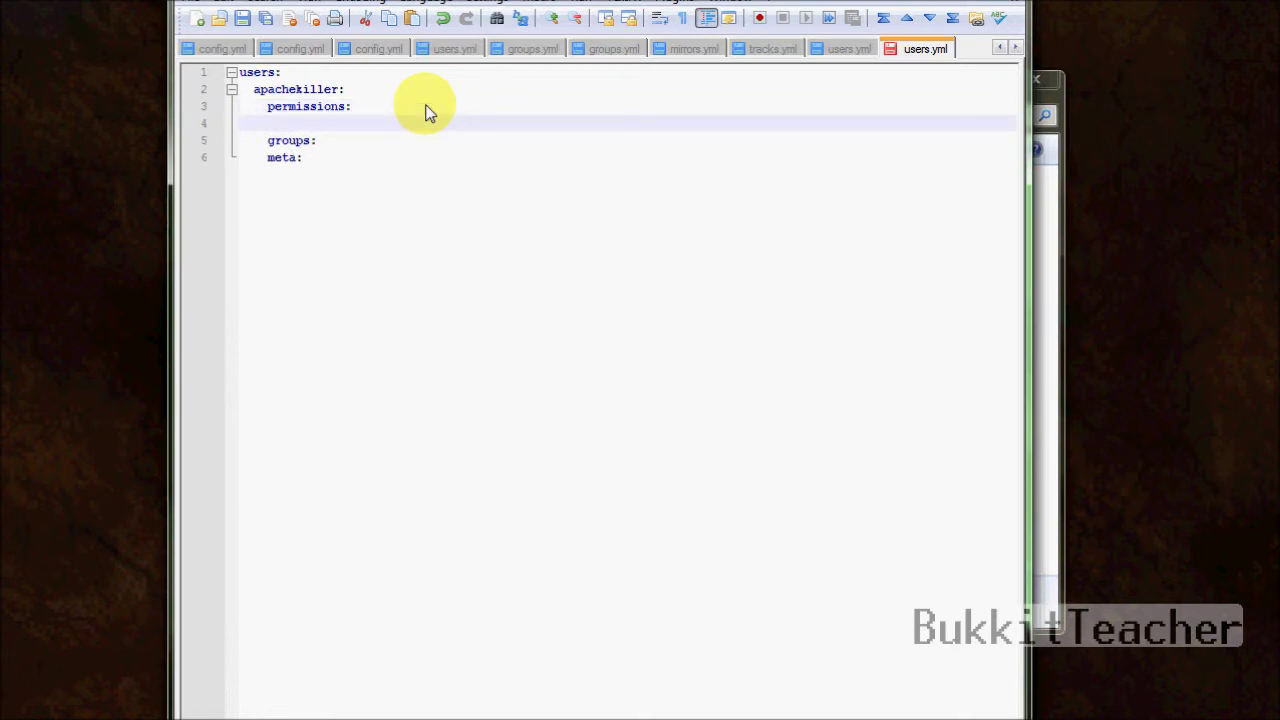
text(- bukkit.comam)
key(BackSpace)
key(BackSpace)
text(mand.banip)
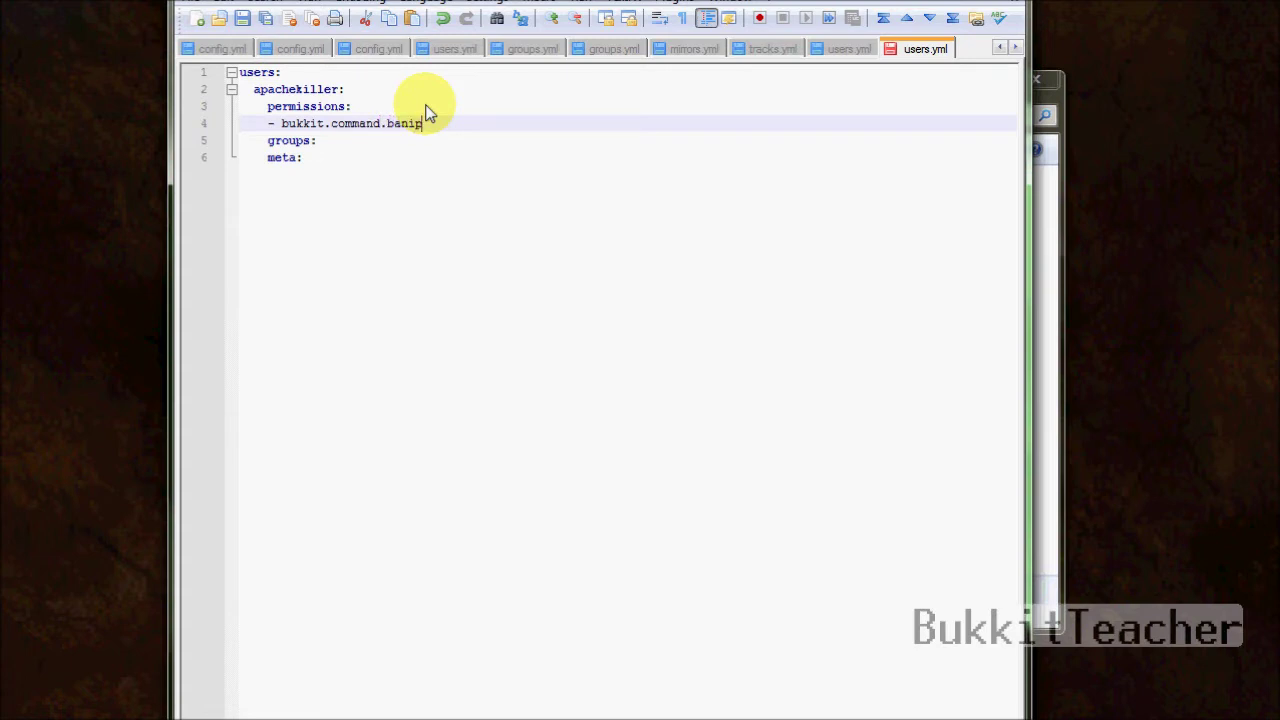
- Assign the player to the Admin group by adding "- Admin" under groups
click(420, 146)
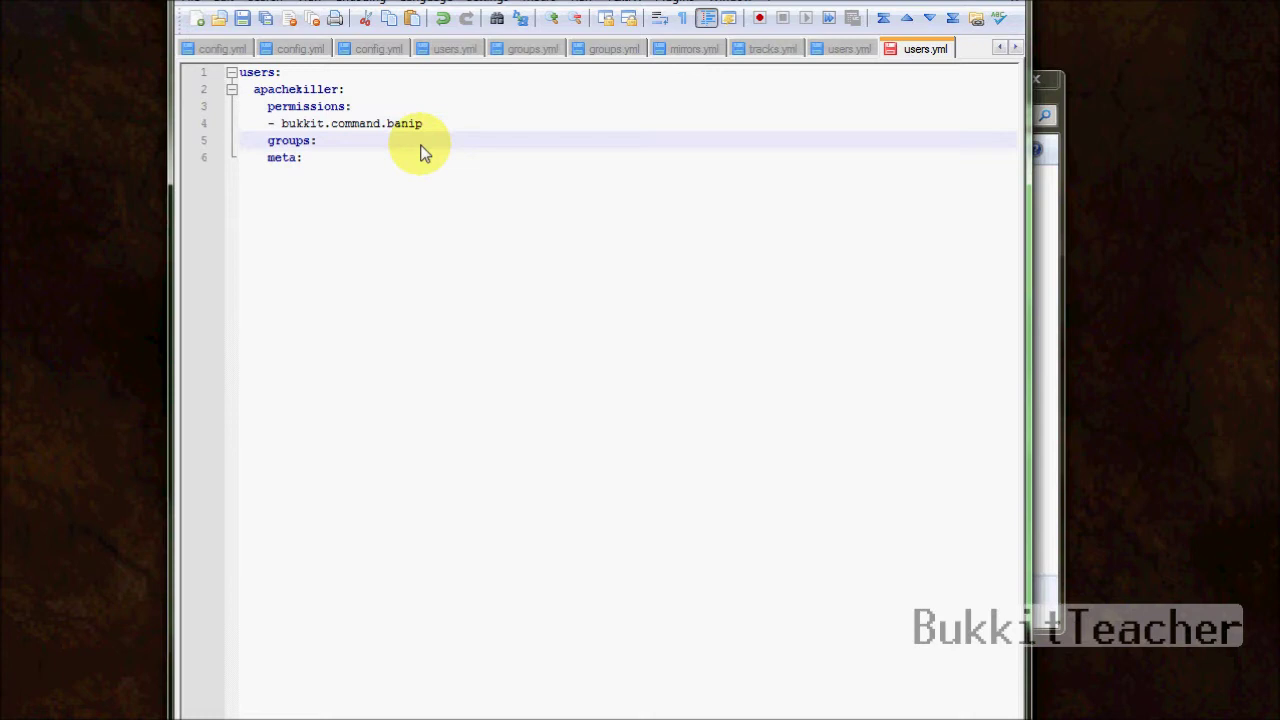
key(Return)
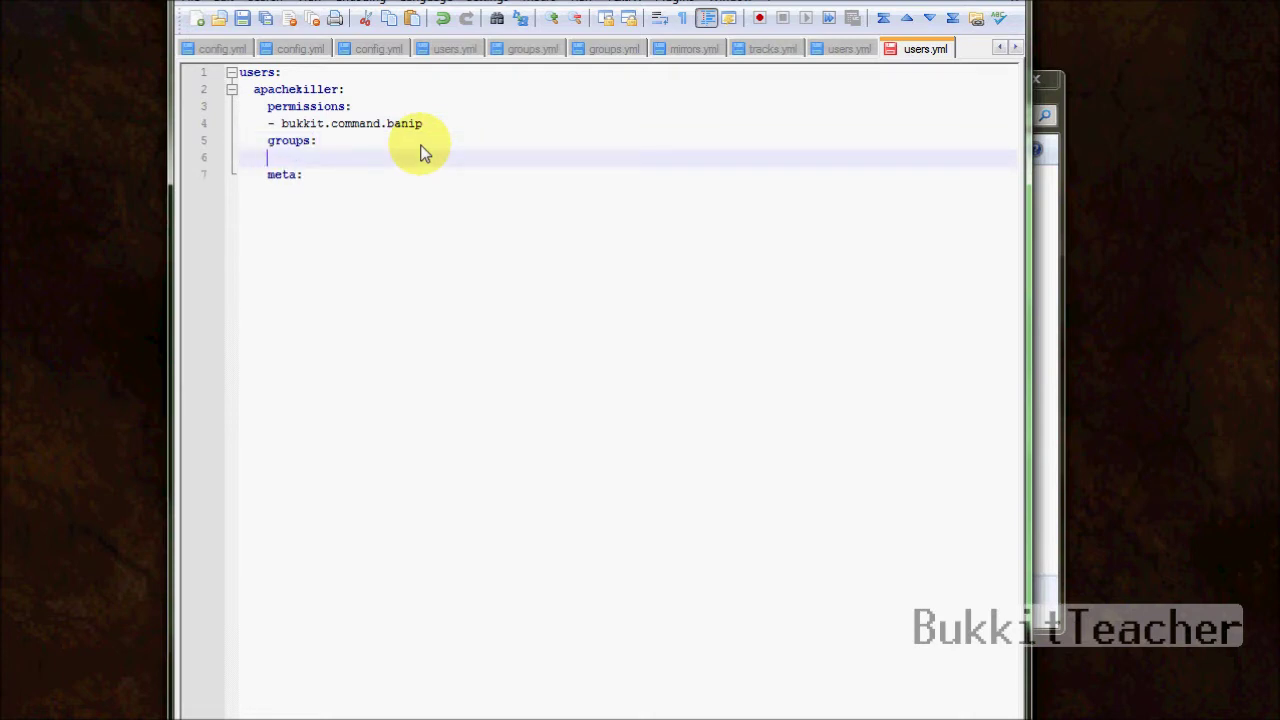
text(-)
text(Admin)
- Add equally indented "prefix:" and "suffix:" keys under the player's meta section
click(409, 189)
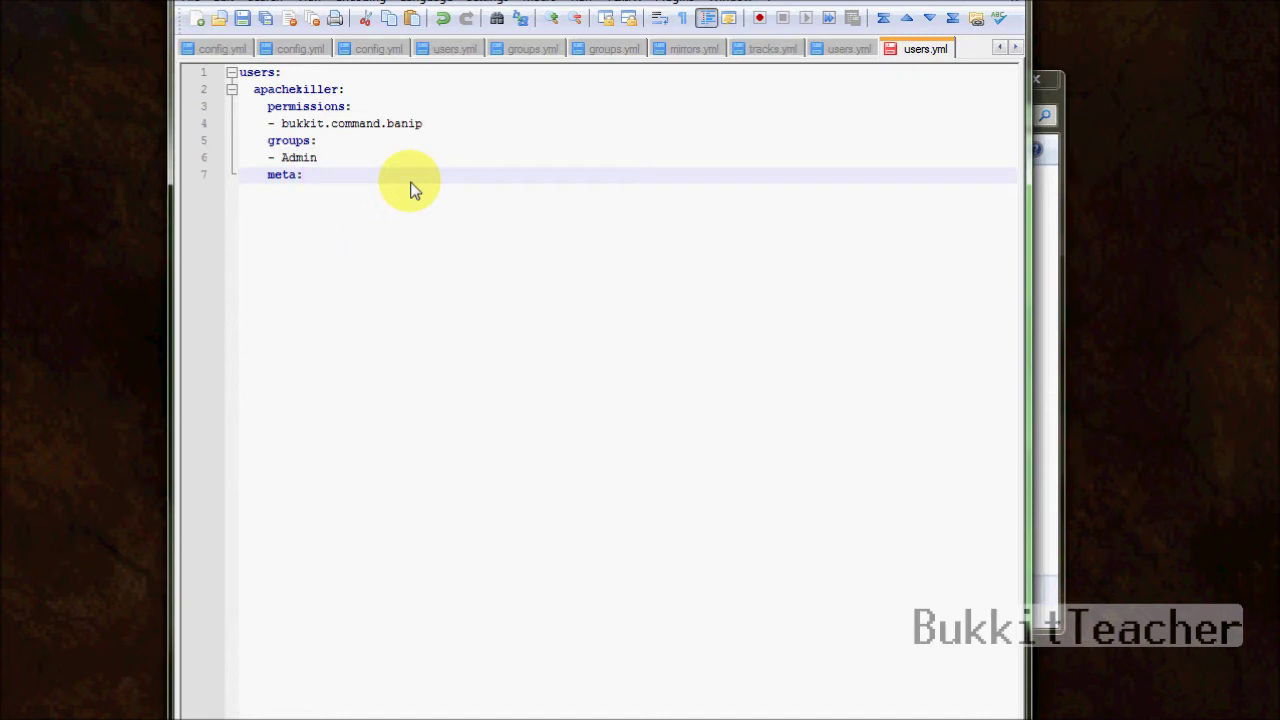
key(Return)
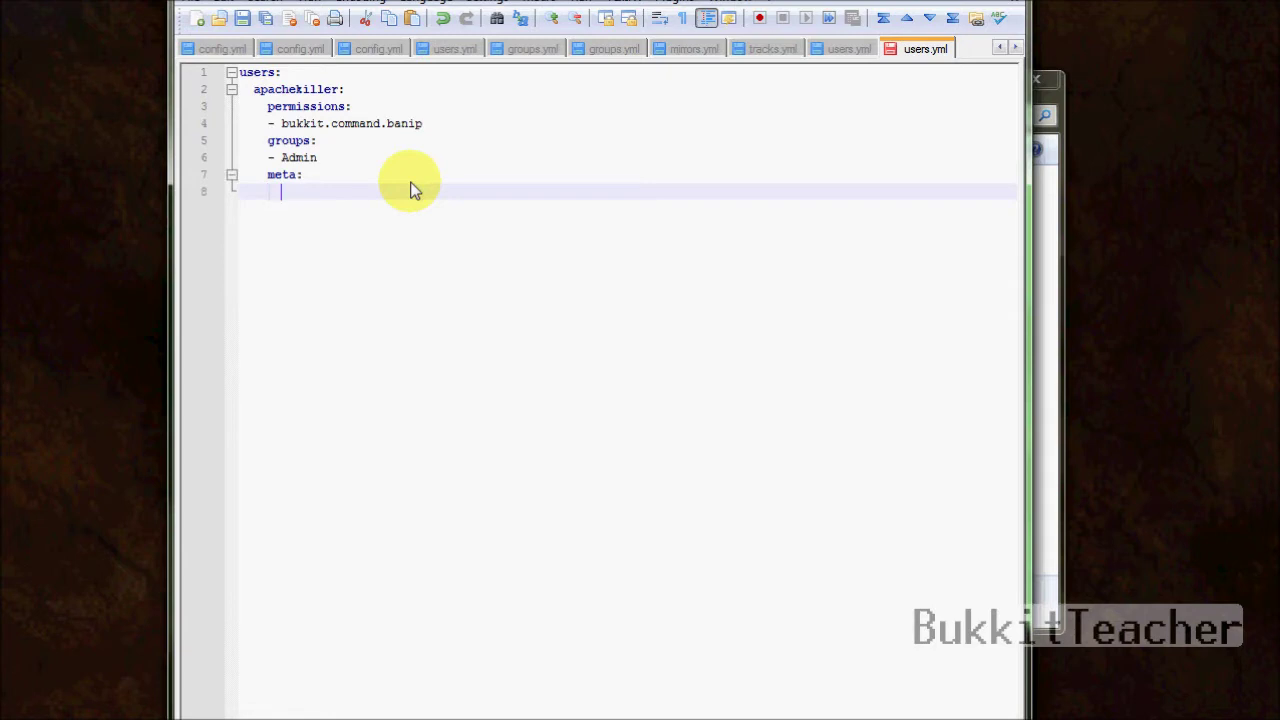
text(prefix:)
key(Return)
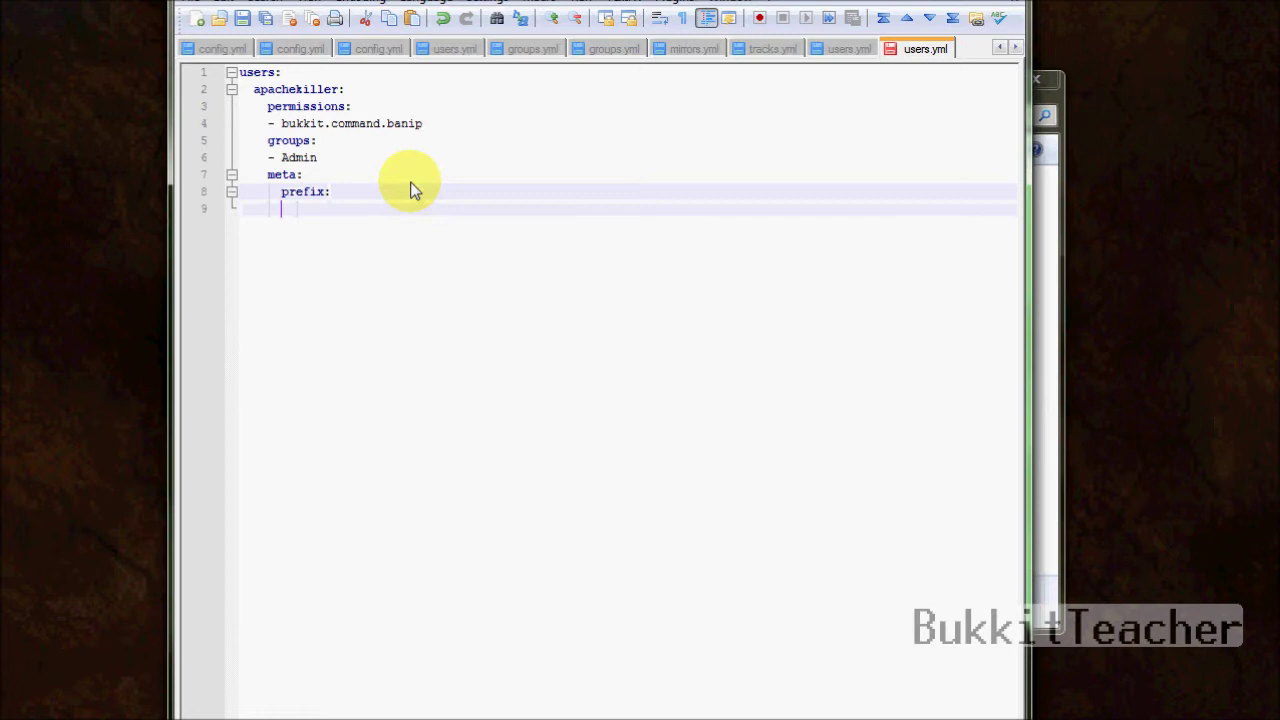
key(BackSpace)
key(BackSpace)
key(BackSpace)
key(BackSpace)
key(BackSpace)
key(BackSpace)
text(suf)
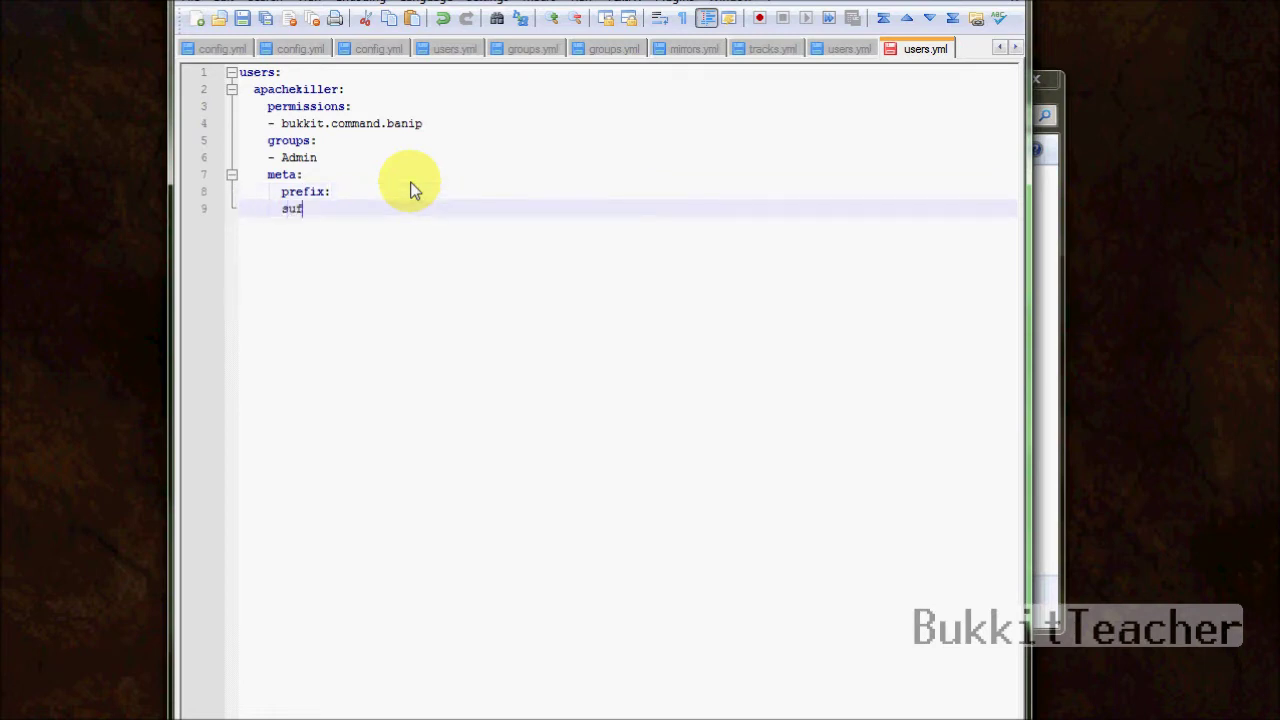
text(fix:)
- Set the player's prefix to '[Apache]', save users.yml and return to the world folder
click(415, 191)
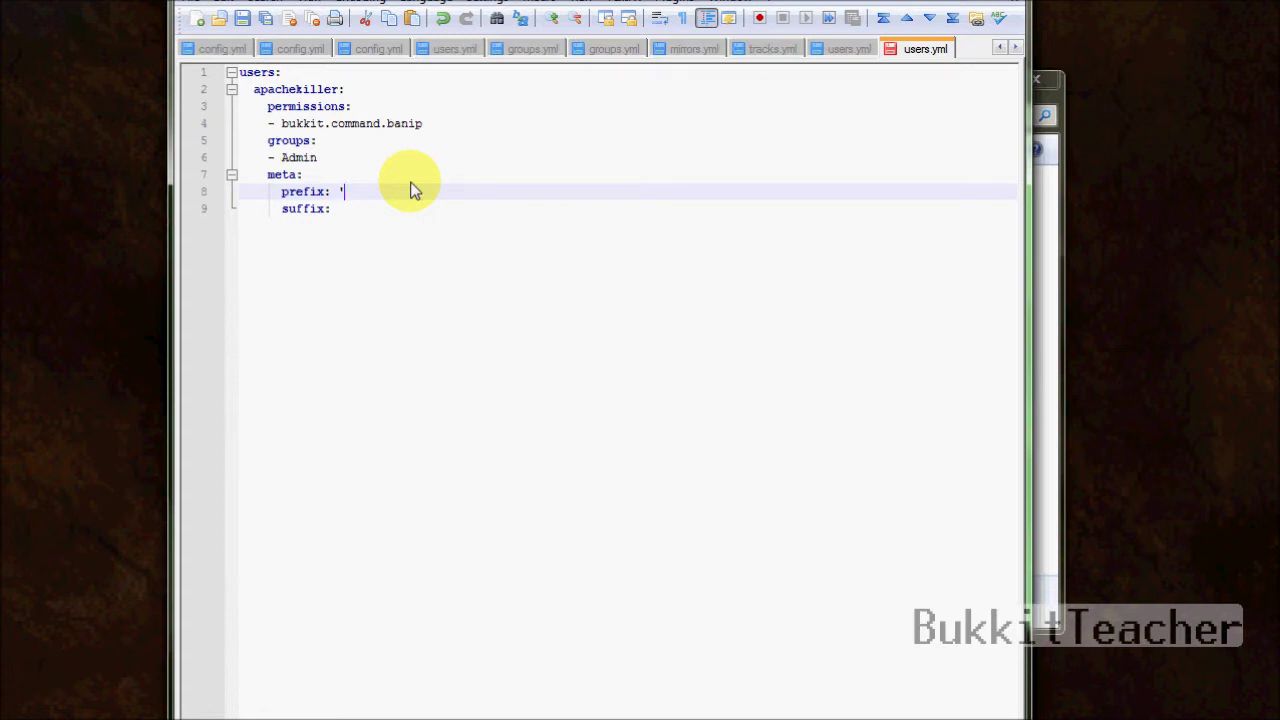
text([Apache]')
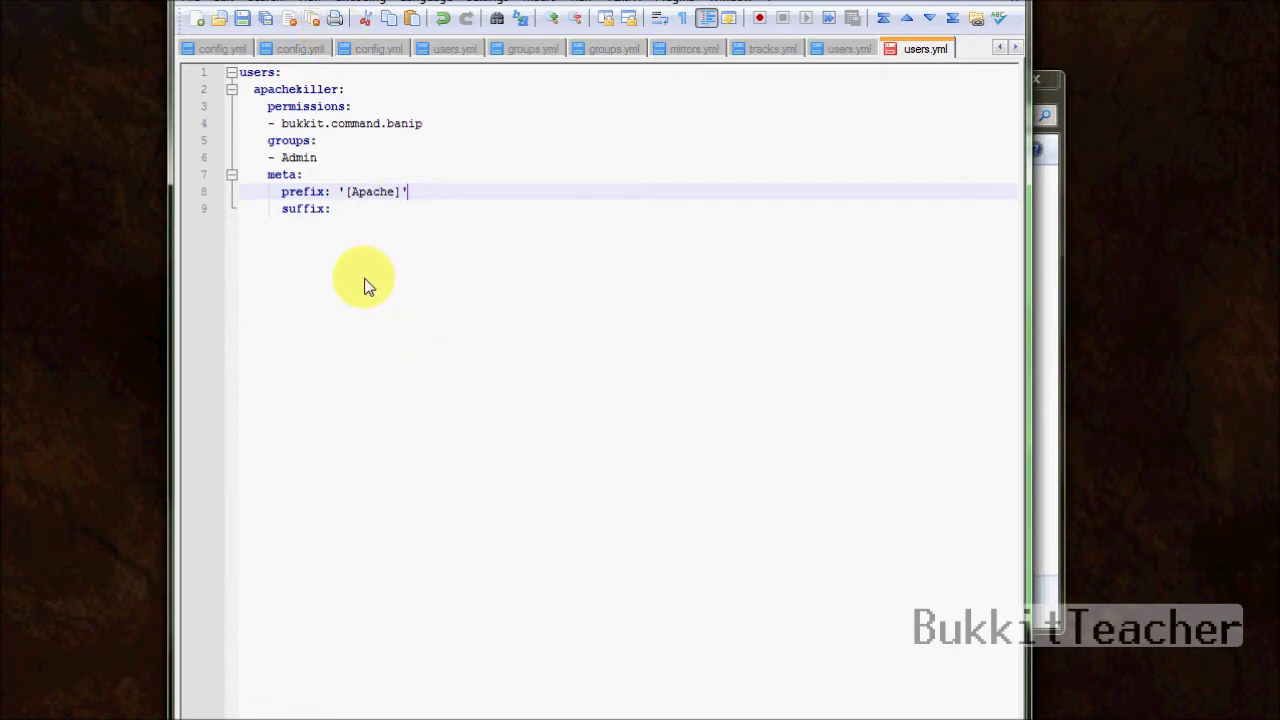
click(251, 20)
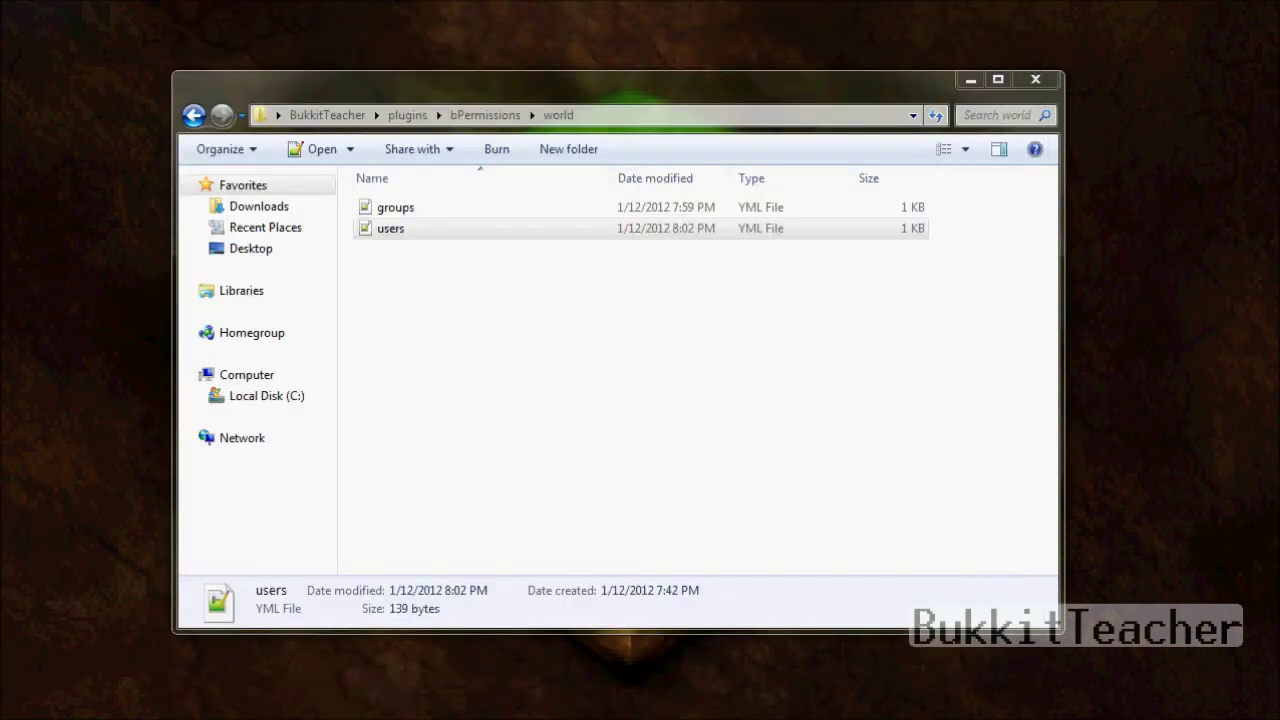
click(490, 300)
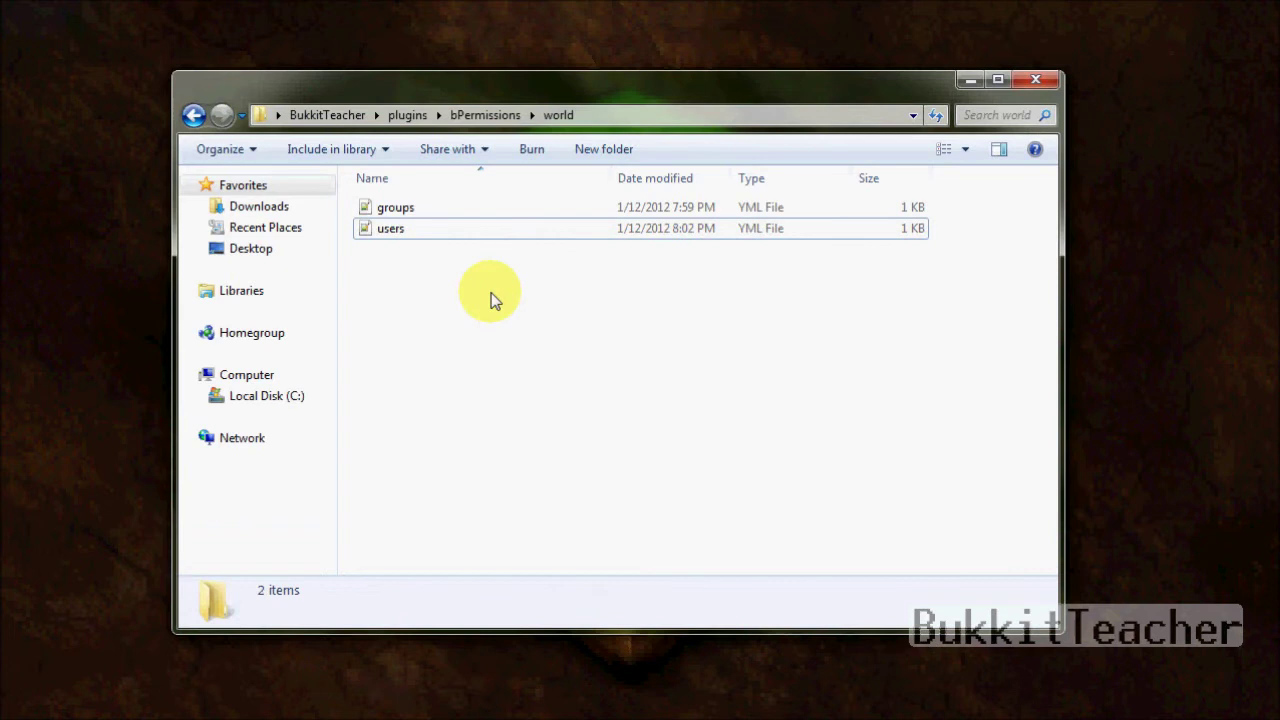
- Look through the world_nether and world_the_end folders inside bPermissions, then return to the bPermissions folder
click(194, 115)
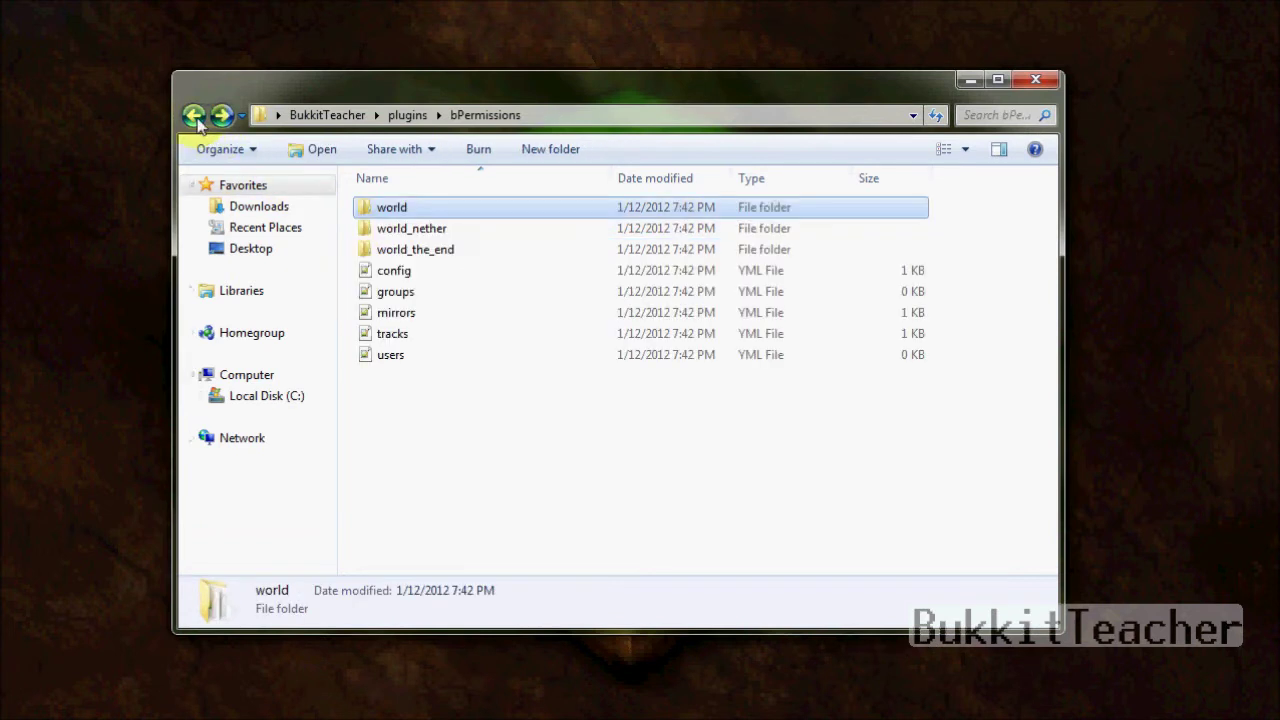
double_click(413, 232)
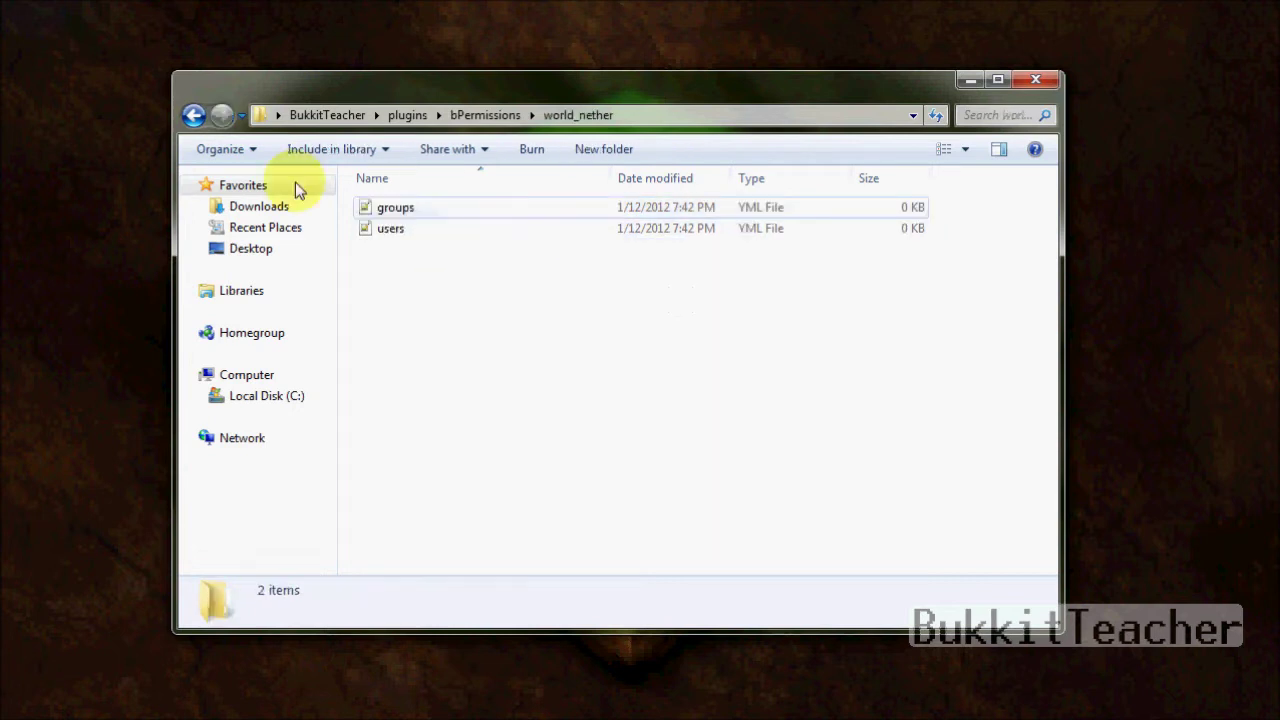
click(194, 115)
double_click(425, 249)
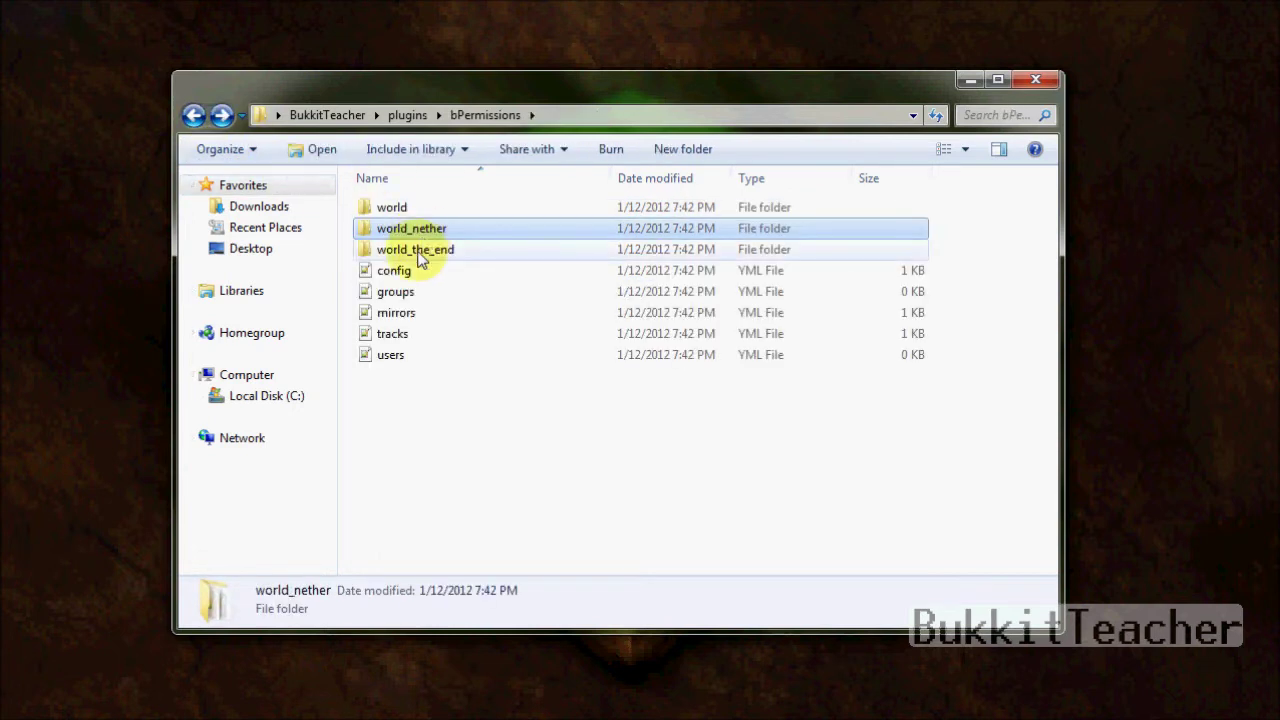
click(194, 115)
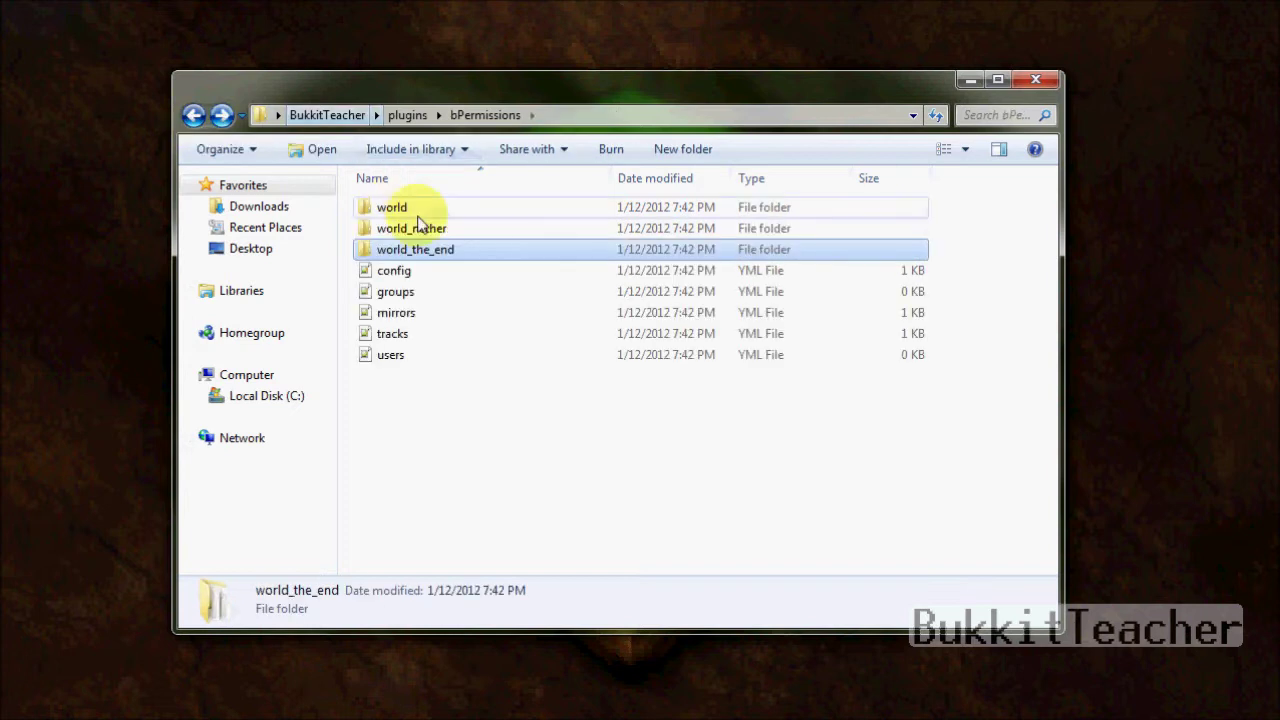
click(418, 209)
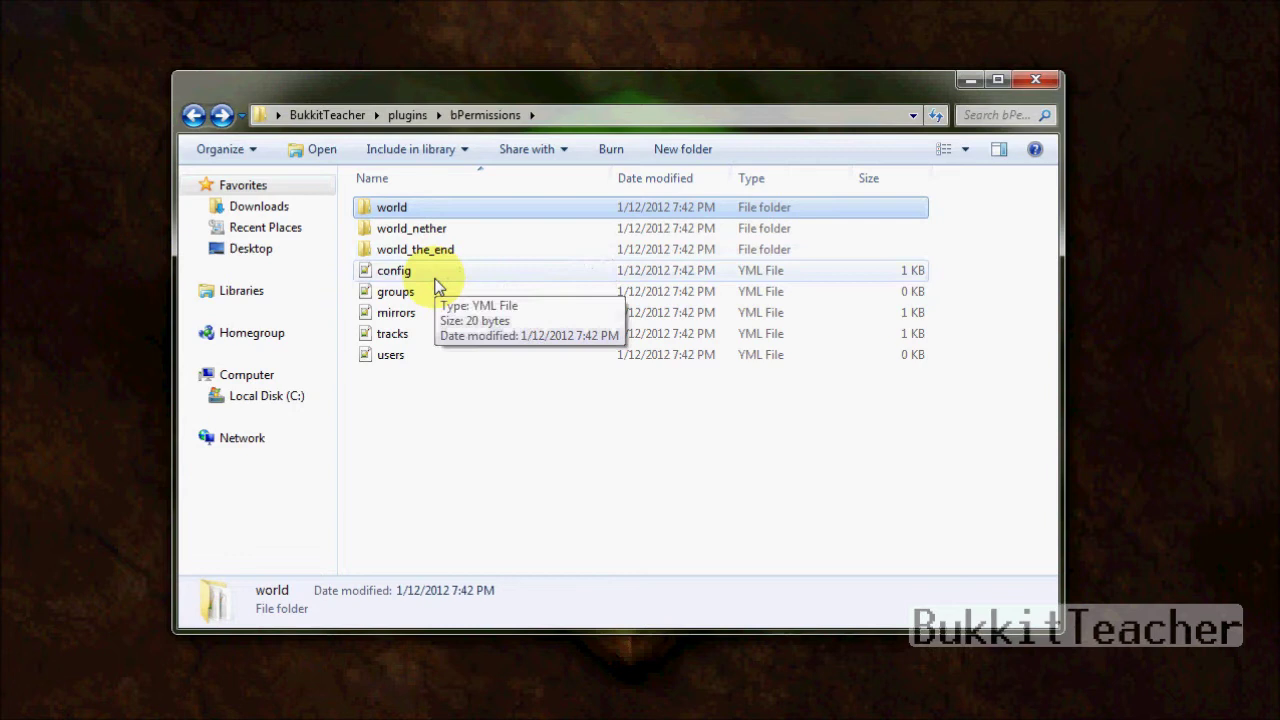
- Open the bPermissions config.yml to check its track-type setting, and close it
click(432, 284)
double_click(432, 284)
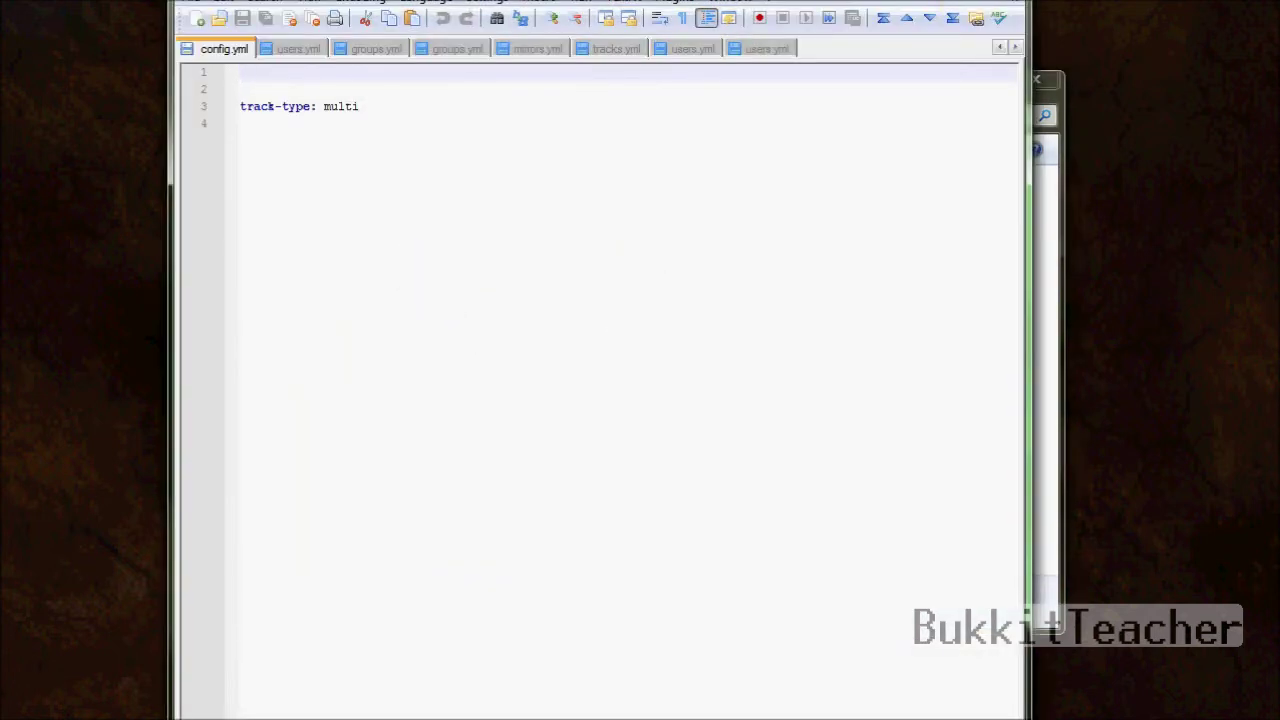
key(alt+F4)
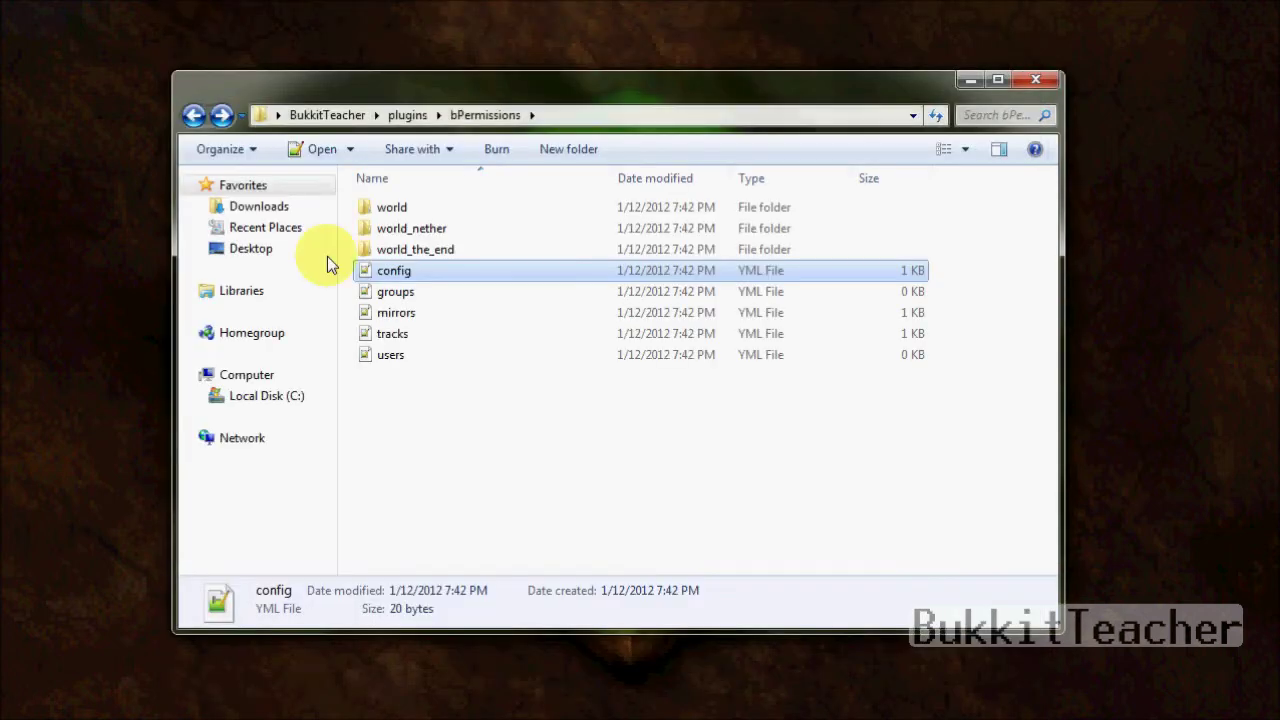
- Open mirrors.yml and replace the example entries with "world_nether: world"
double_click(424, 318)
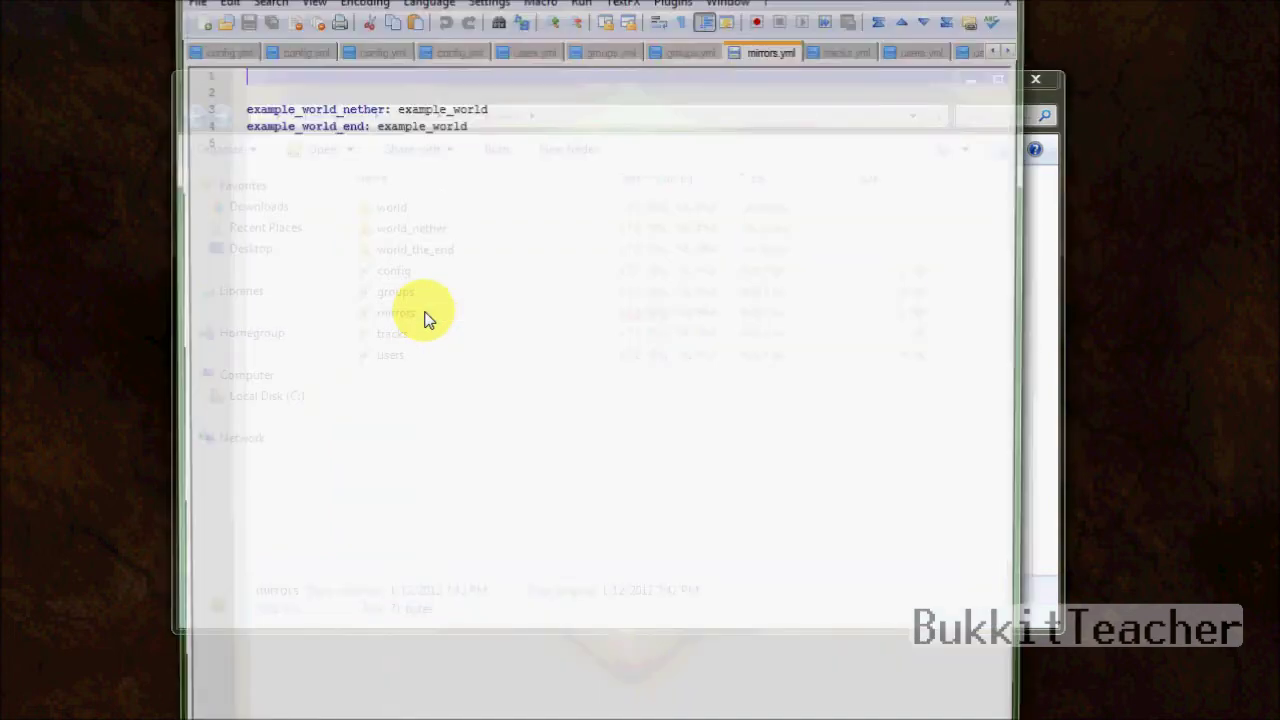
key(ctrl+a)
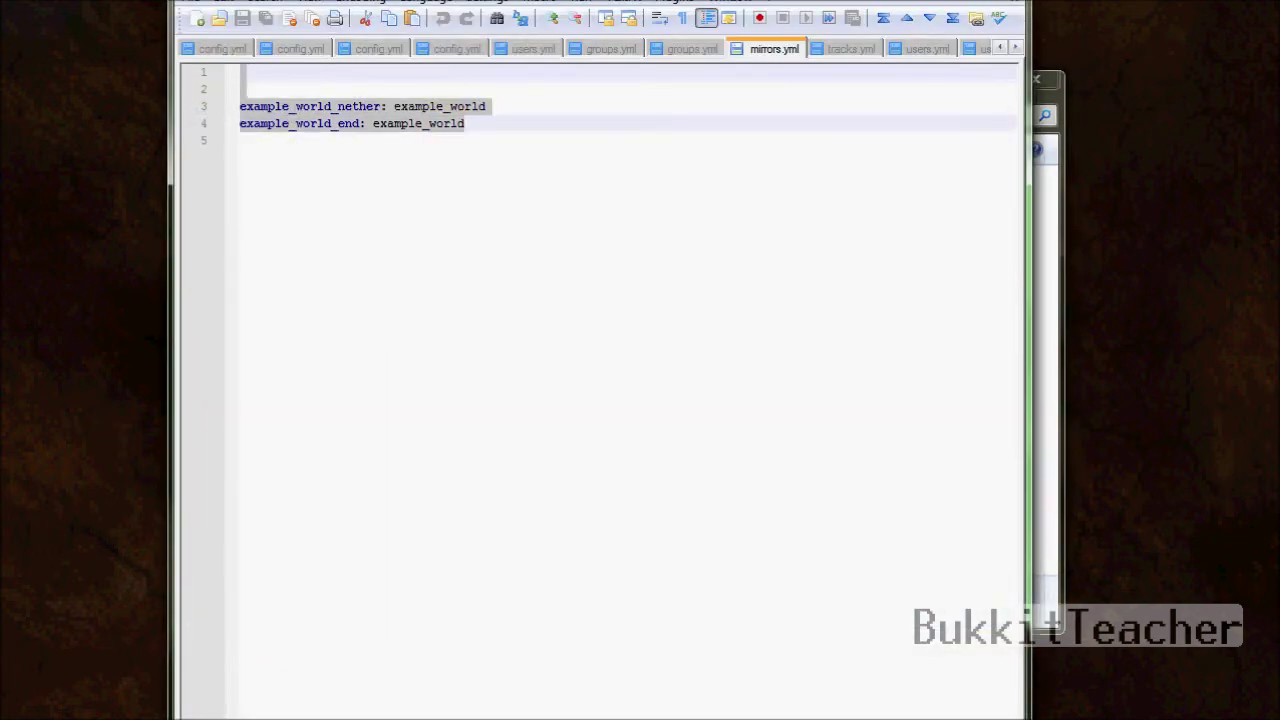
key(Delete)
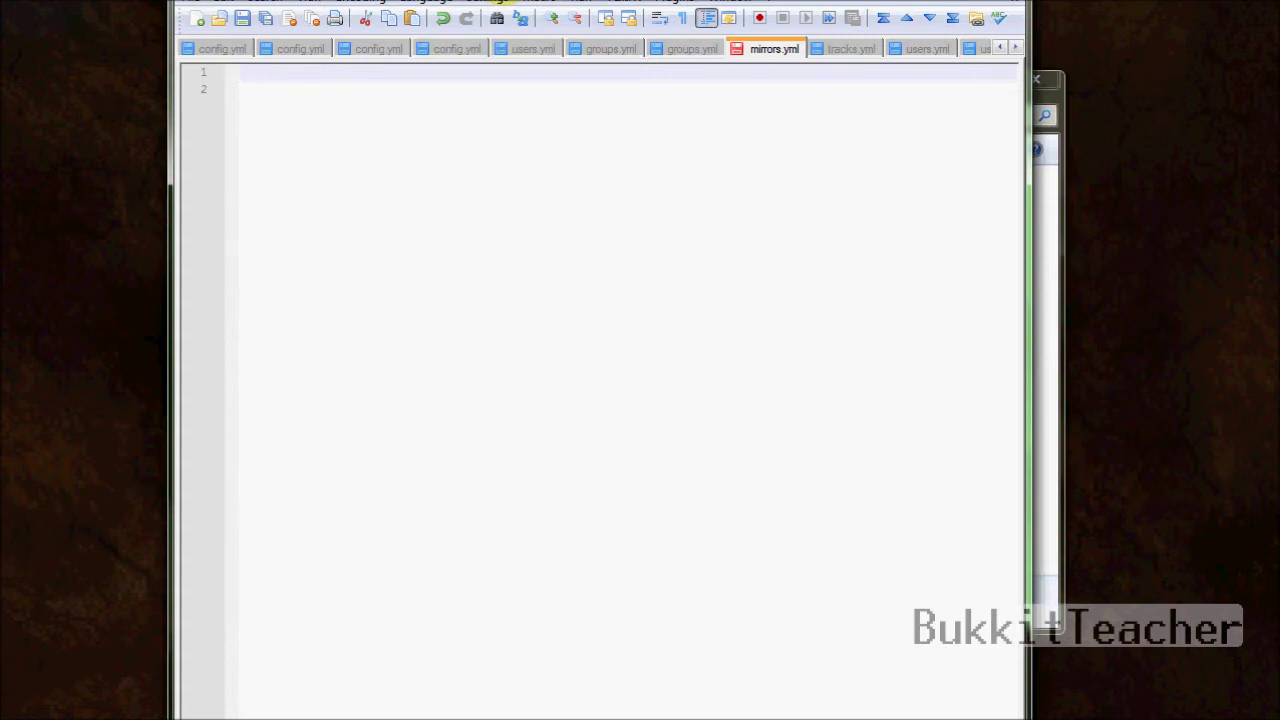
text(world_nether: world)
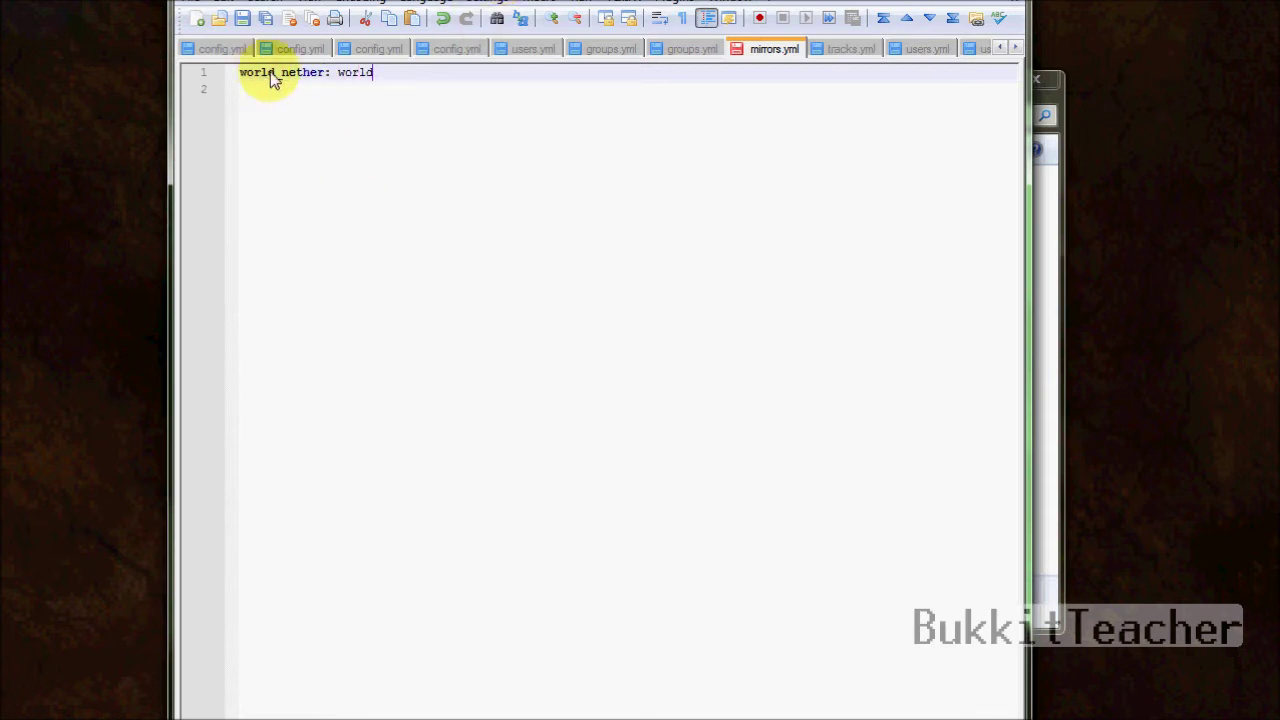
drag(375, 78, 341, 78)
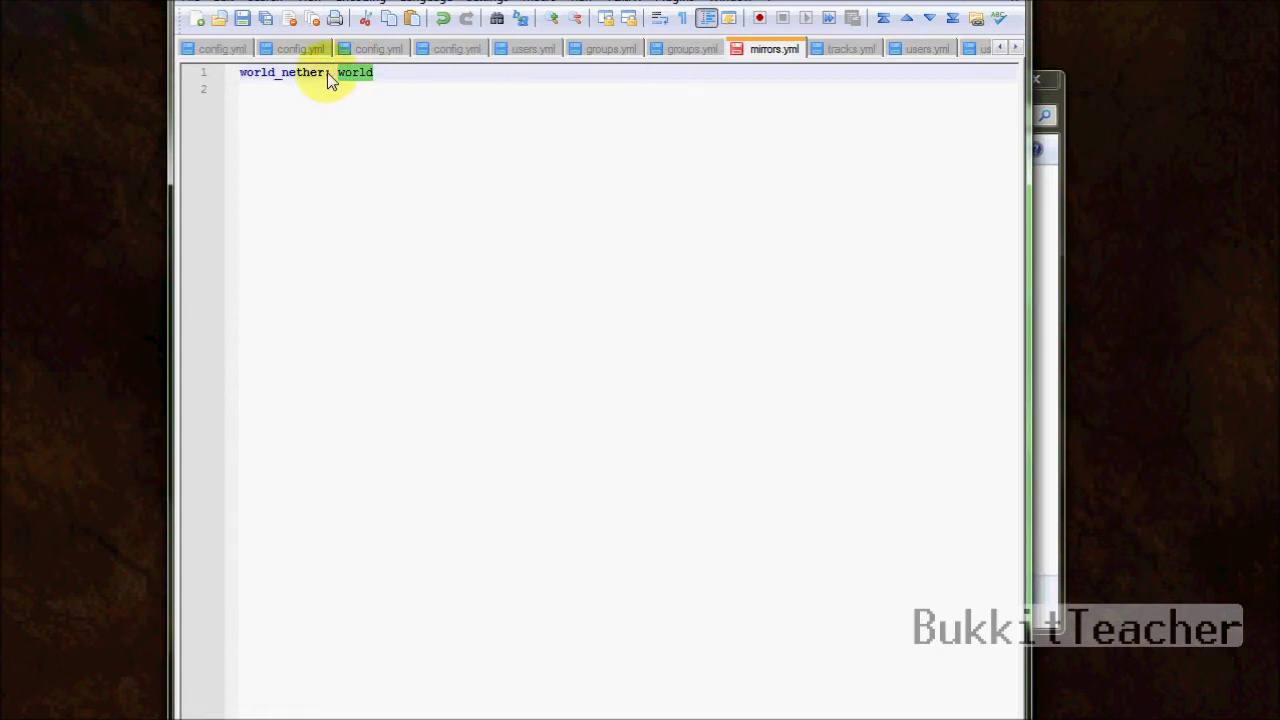
drag(329, 77, 218, 74)
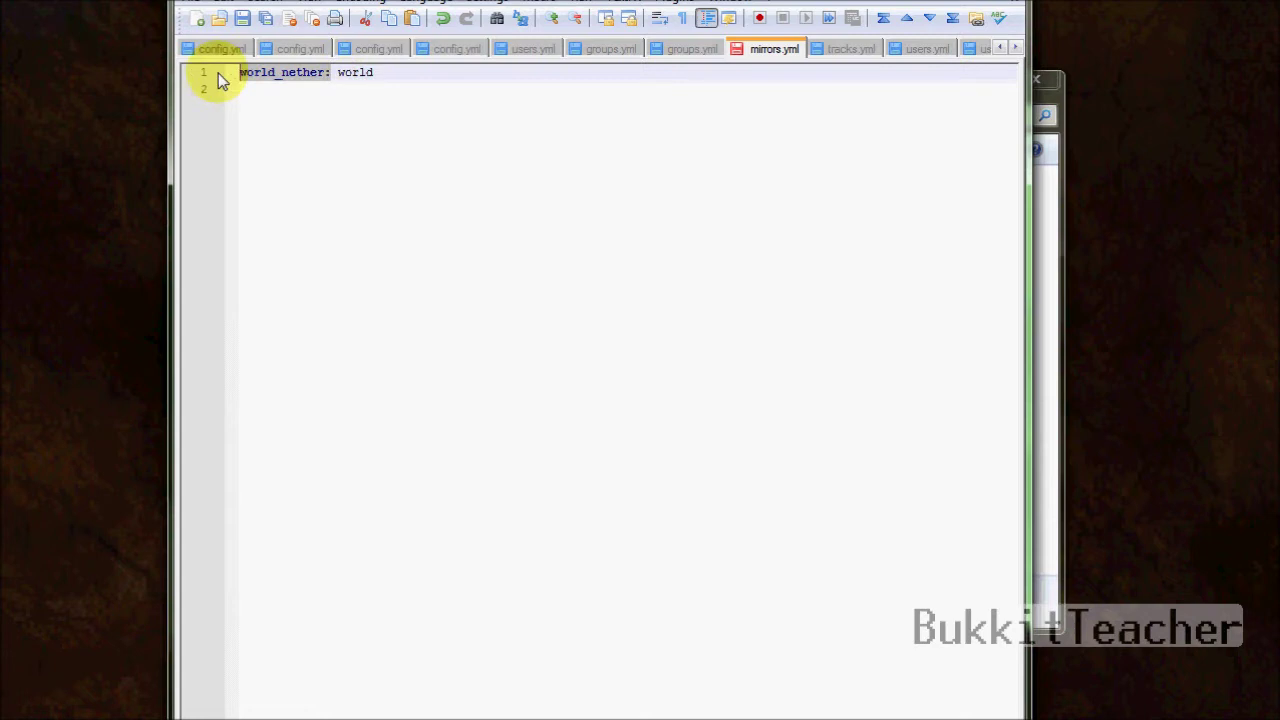
- Add the line "world_the_end: world" to mirrors.yml, save the file and return to the bPermissions folder
click(425, 80)
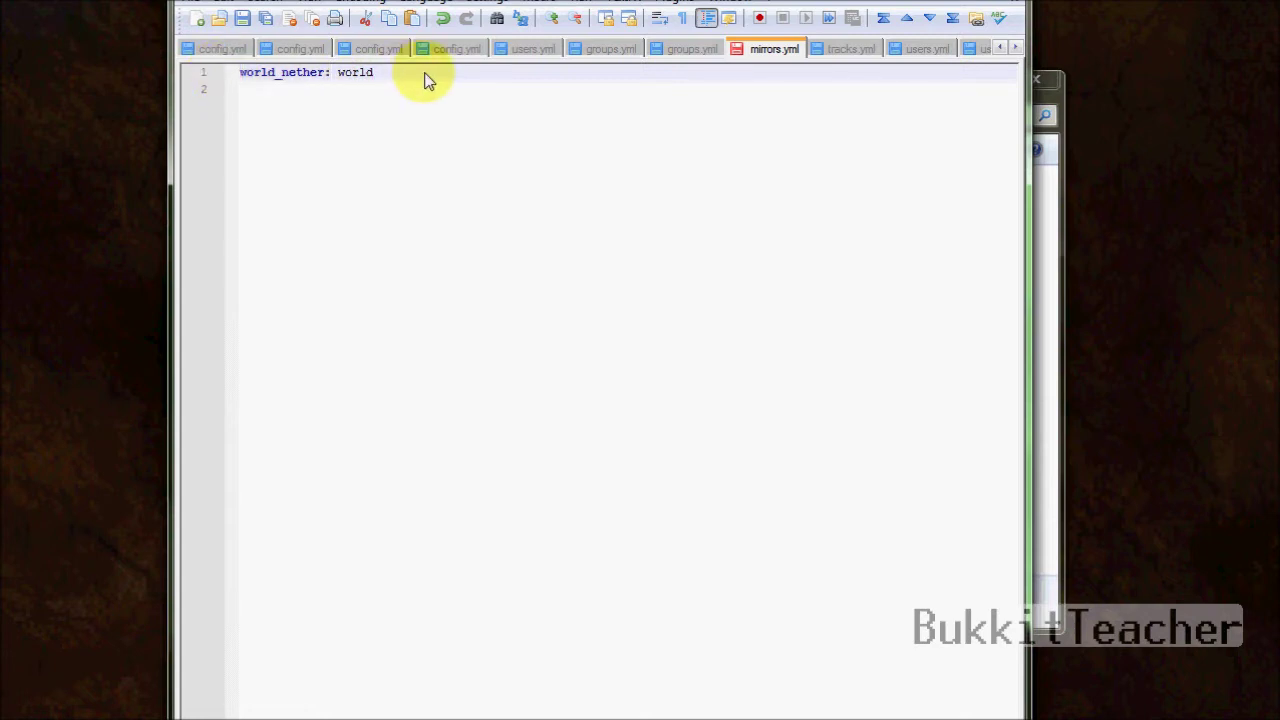
key(Return)
text(world)
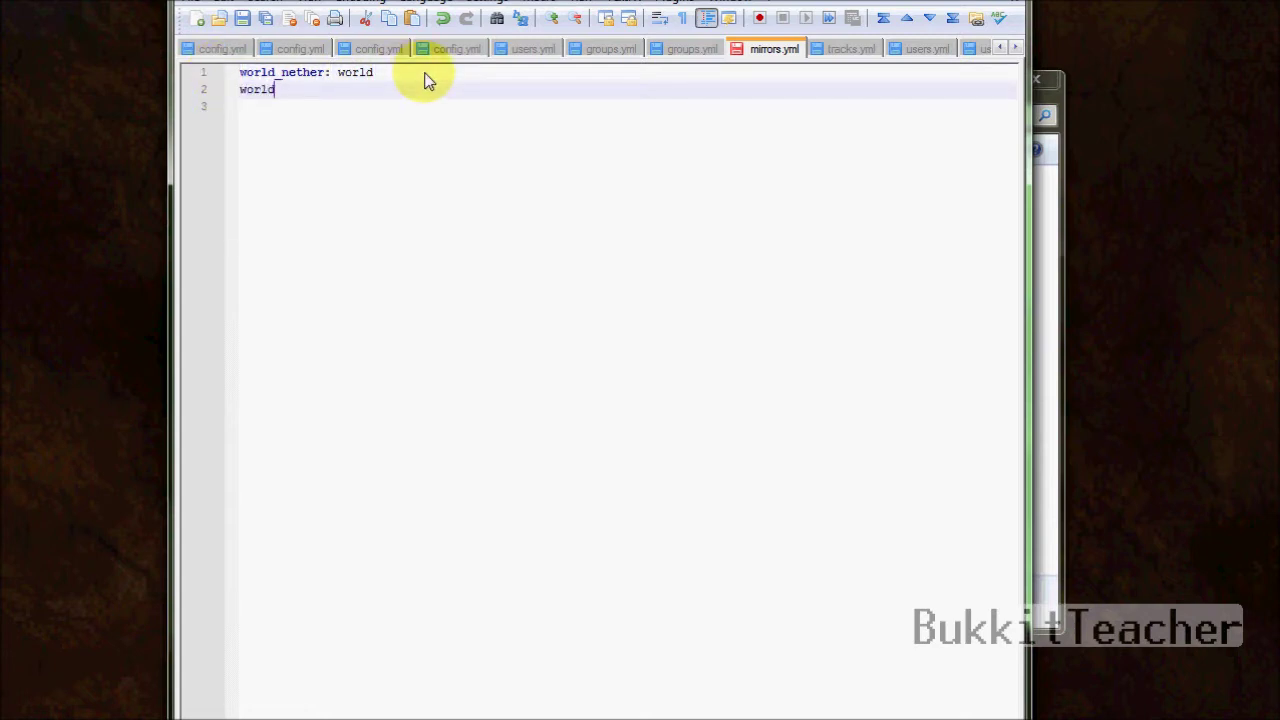
text(_the_end: world)
drag(322, 92, 247, 100)
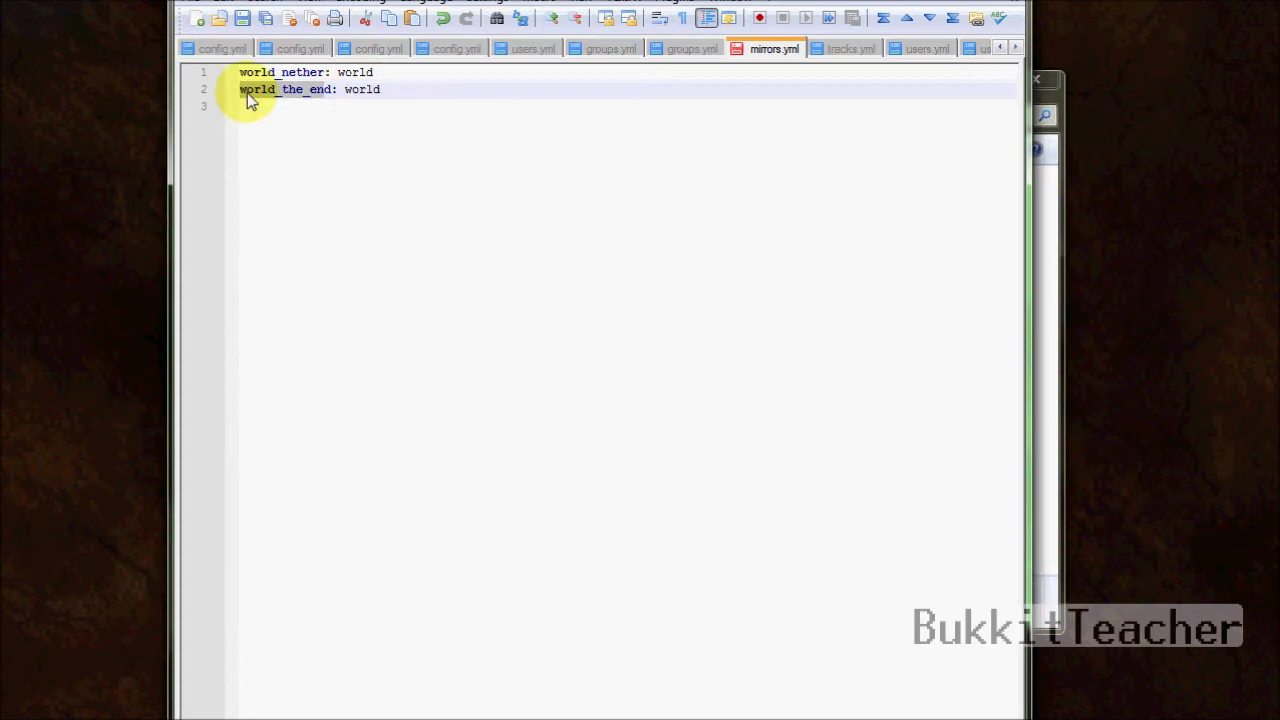
click(403, 89)
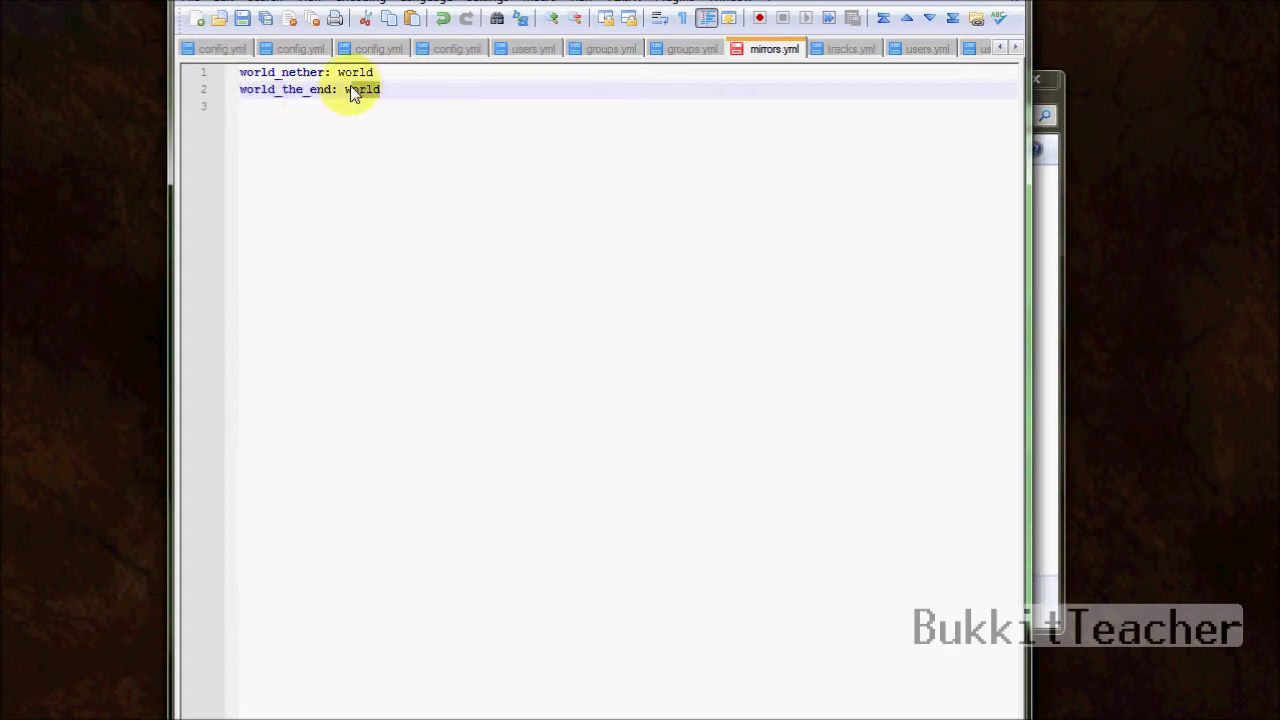
click(437, 106)
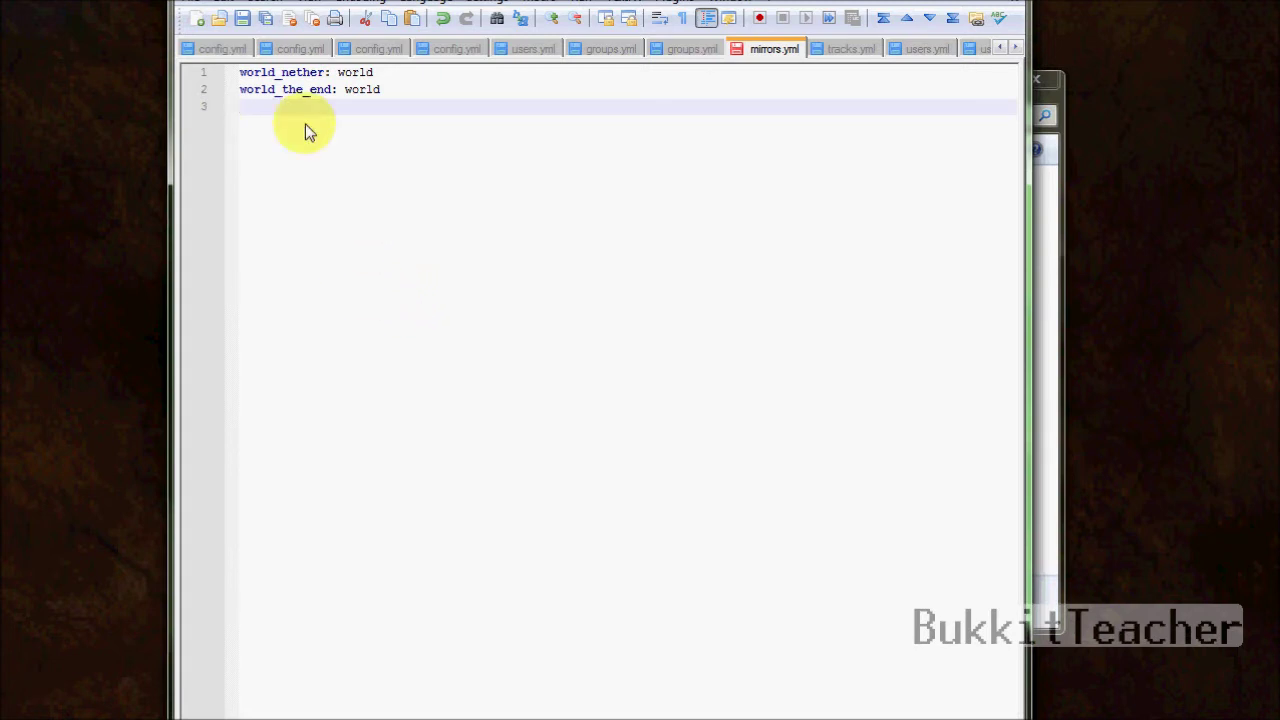
click(242, 20)
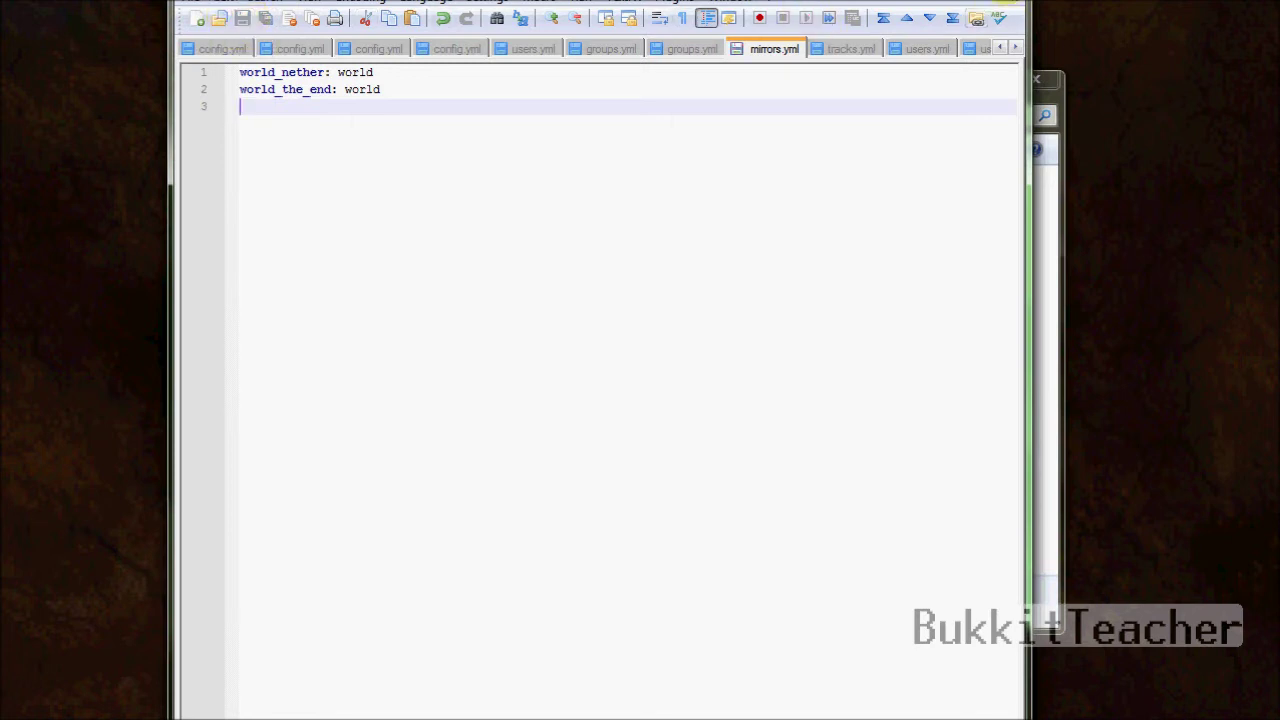
click(1006, 2)
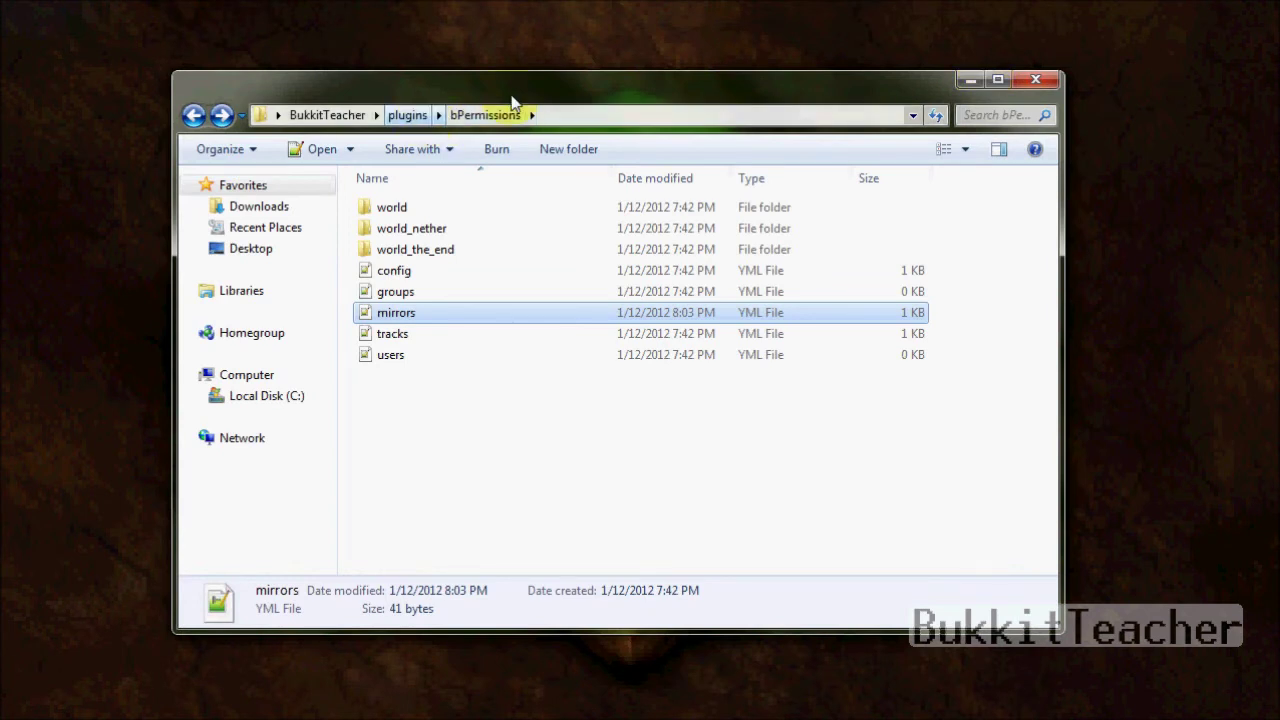
- Open tracks.yml from the bPermissions folder and remove the blank lines above the default track
click(448, 348)
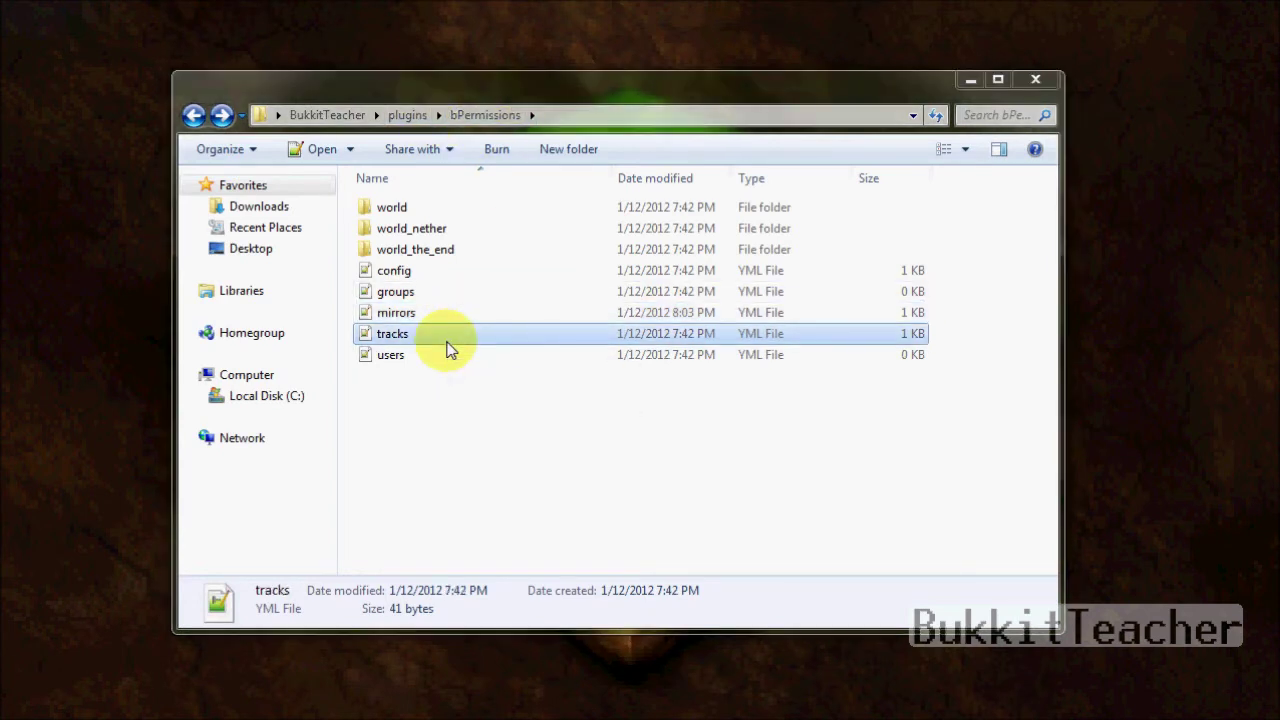
double_click(448, 348)
click(305, 92)
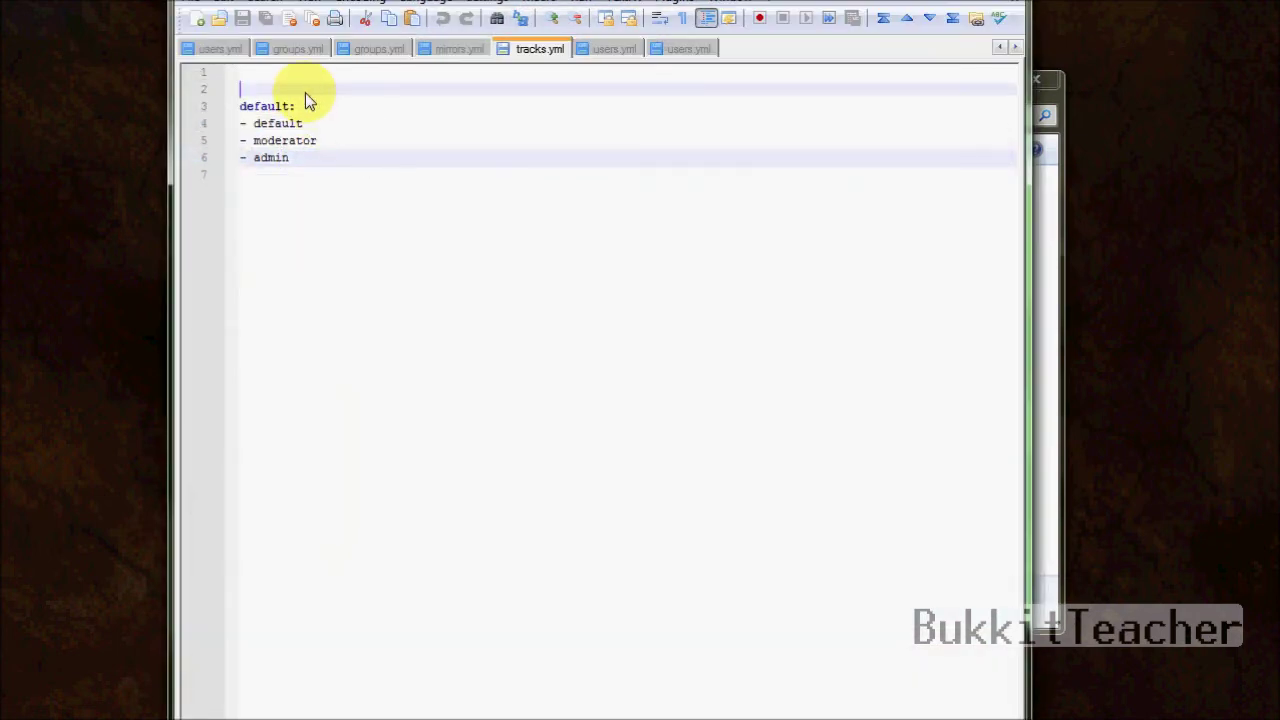
key(BackSpace)
key(Delete)
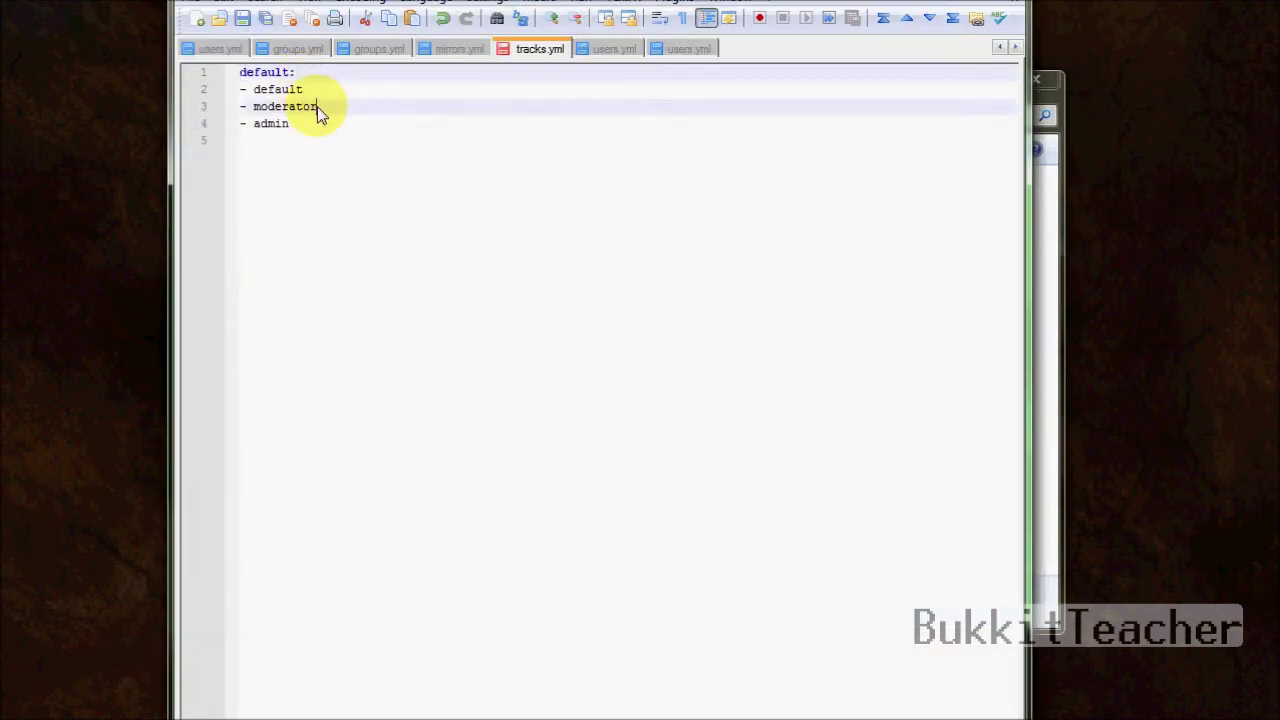
click(323, 125)
click(313, 91)
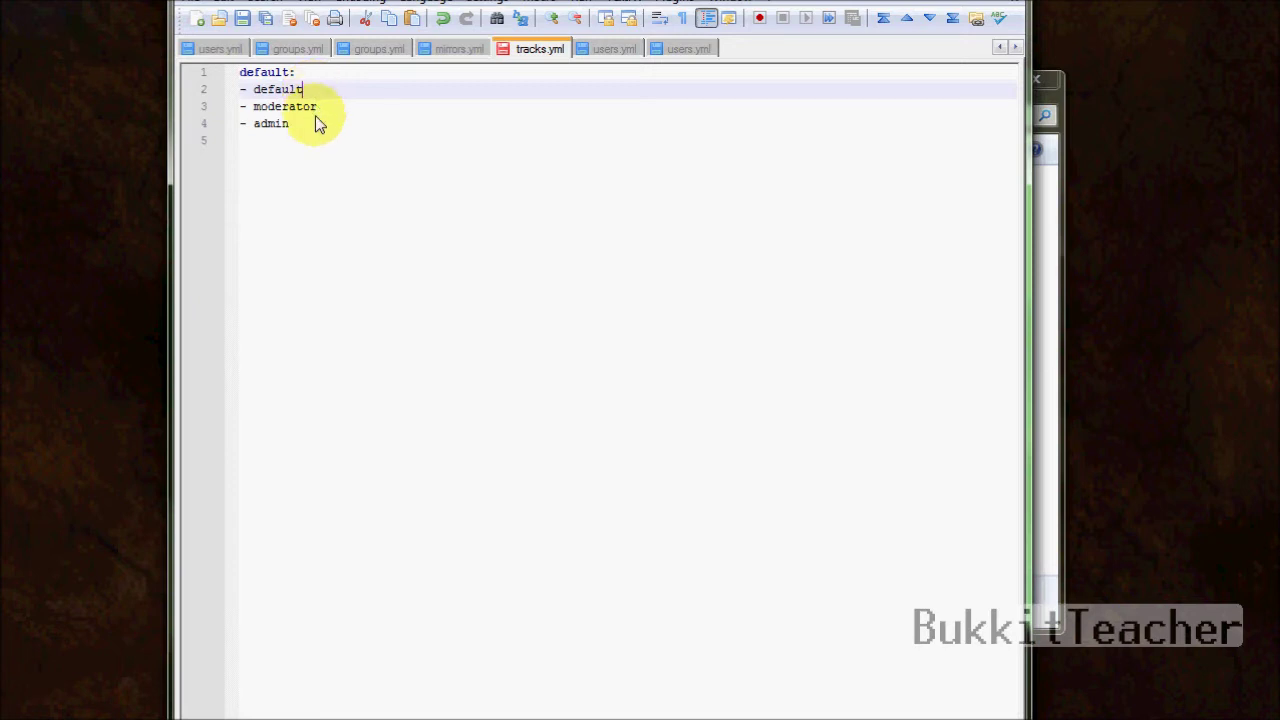
click(319, 124)
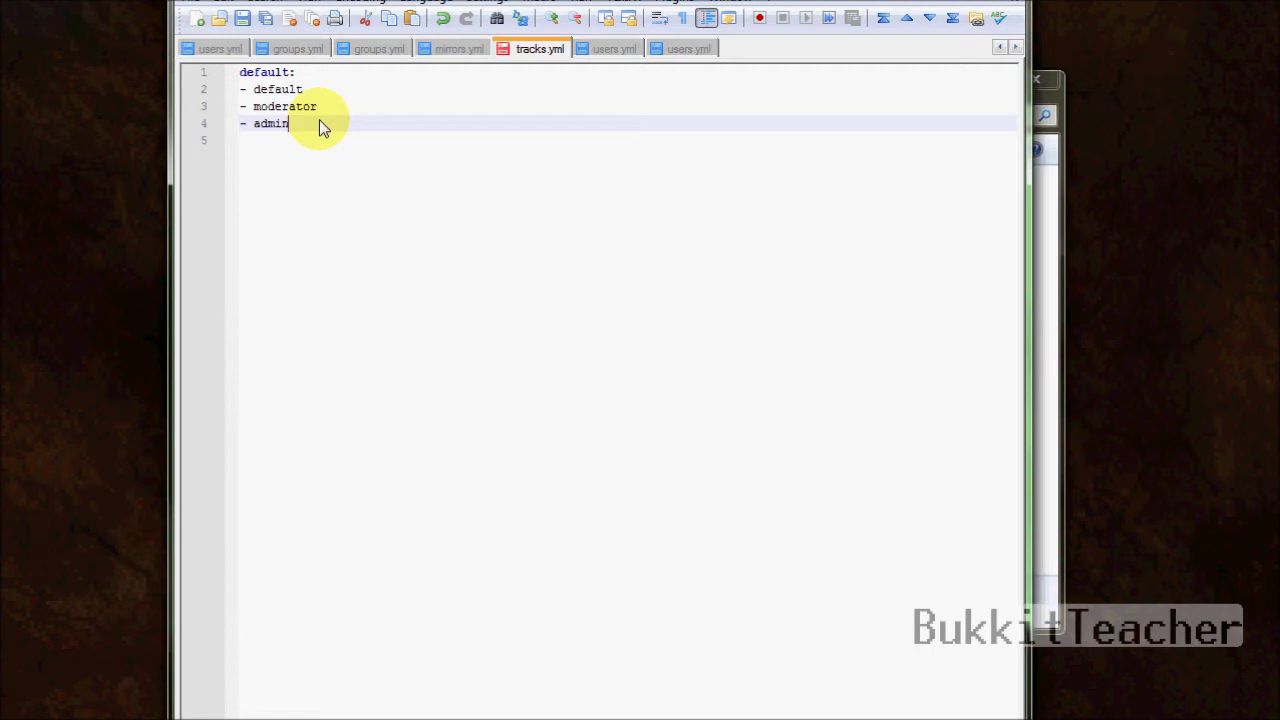
key(Return)
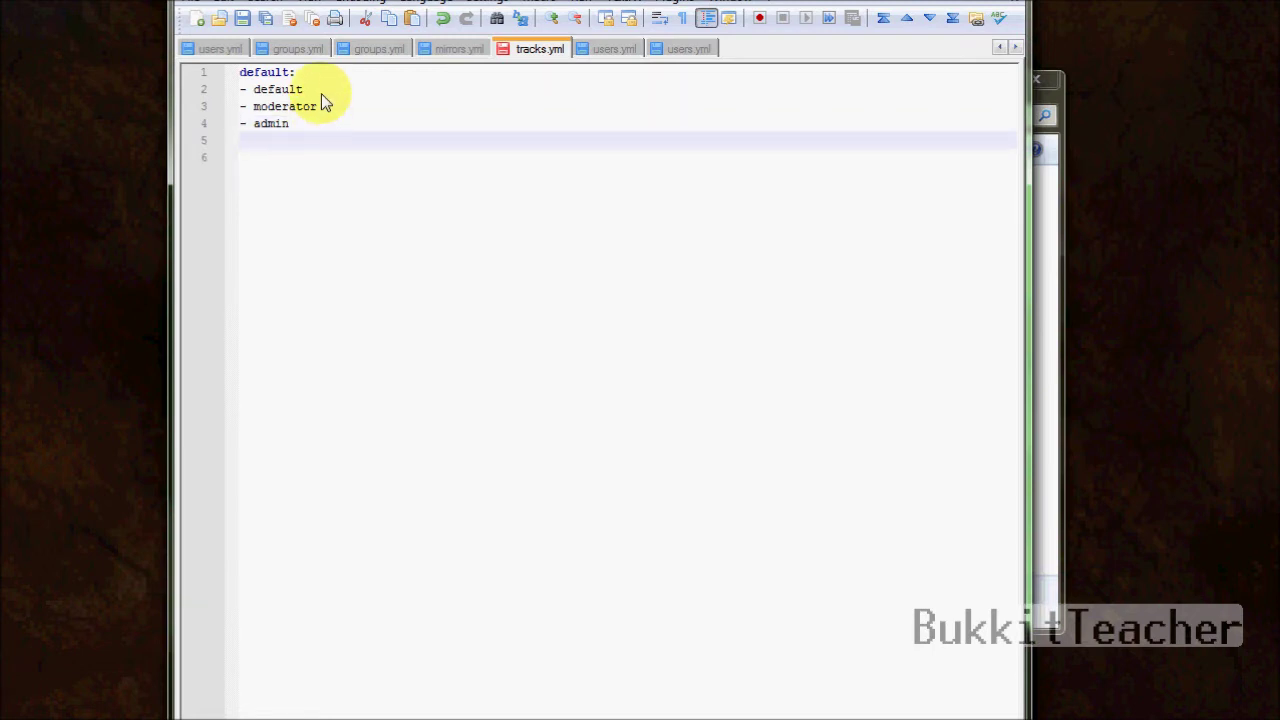
key(BackSpace)
- Rename the default track in tracks.yml to "Cool:"
click(287, 73)
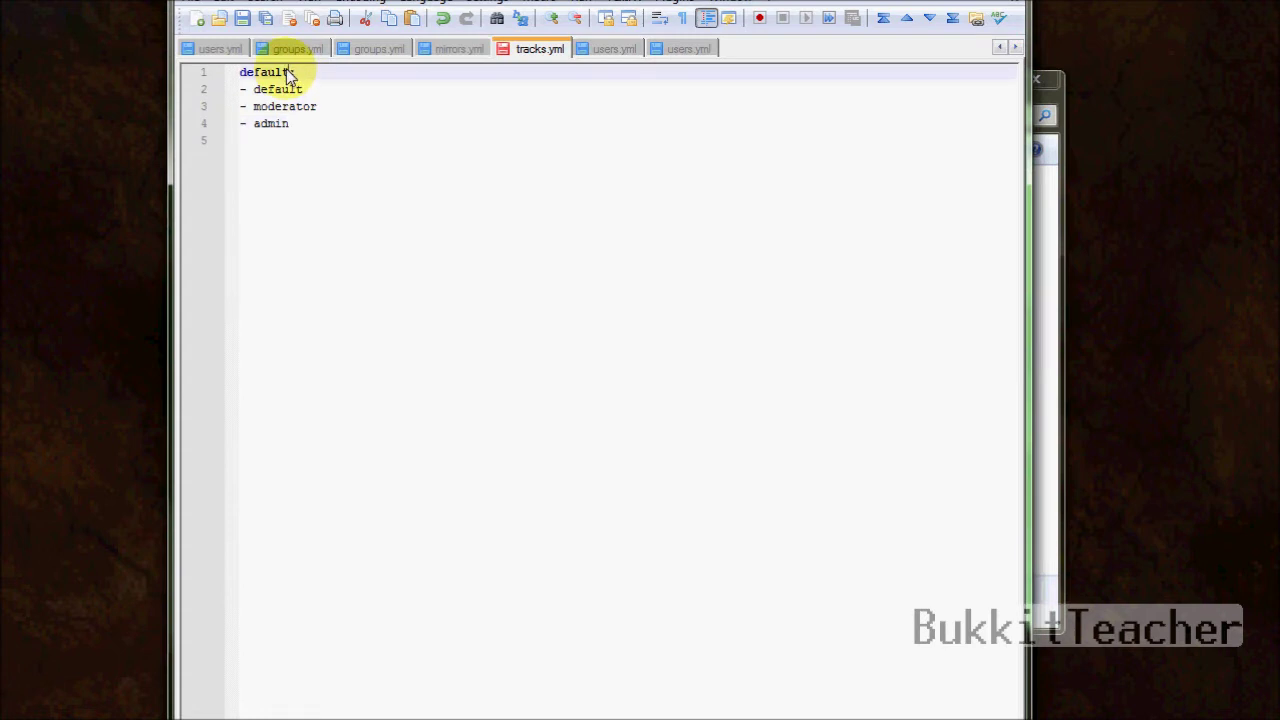
drag(287, 73, 213, 72)
text(Cool:)
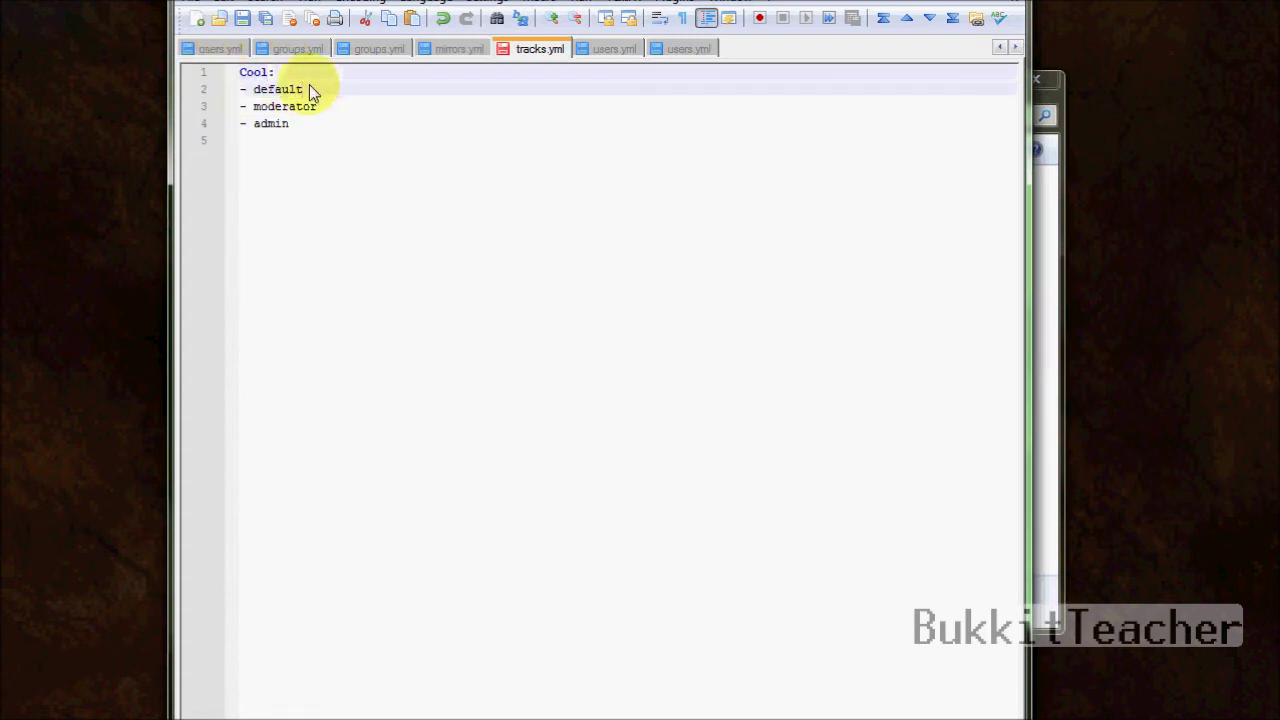
click(309, 88)
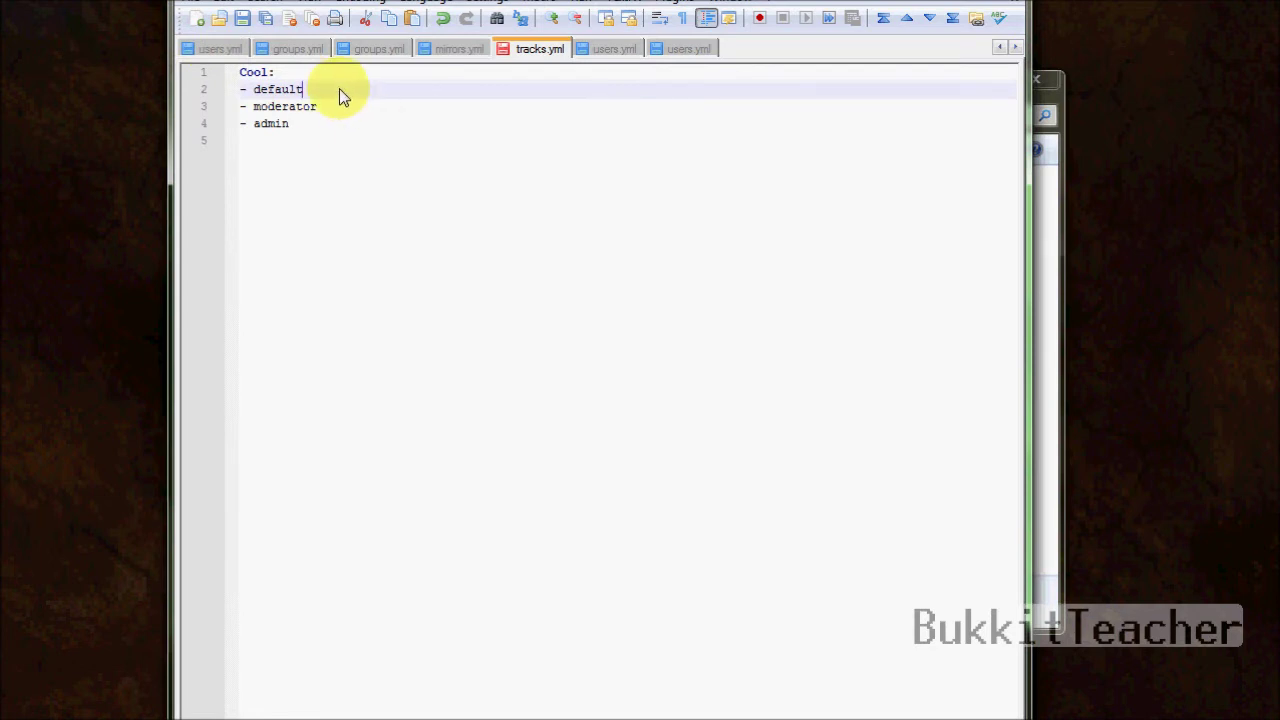
click(335, 112)
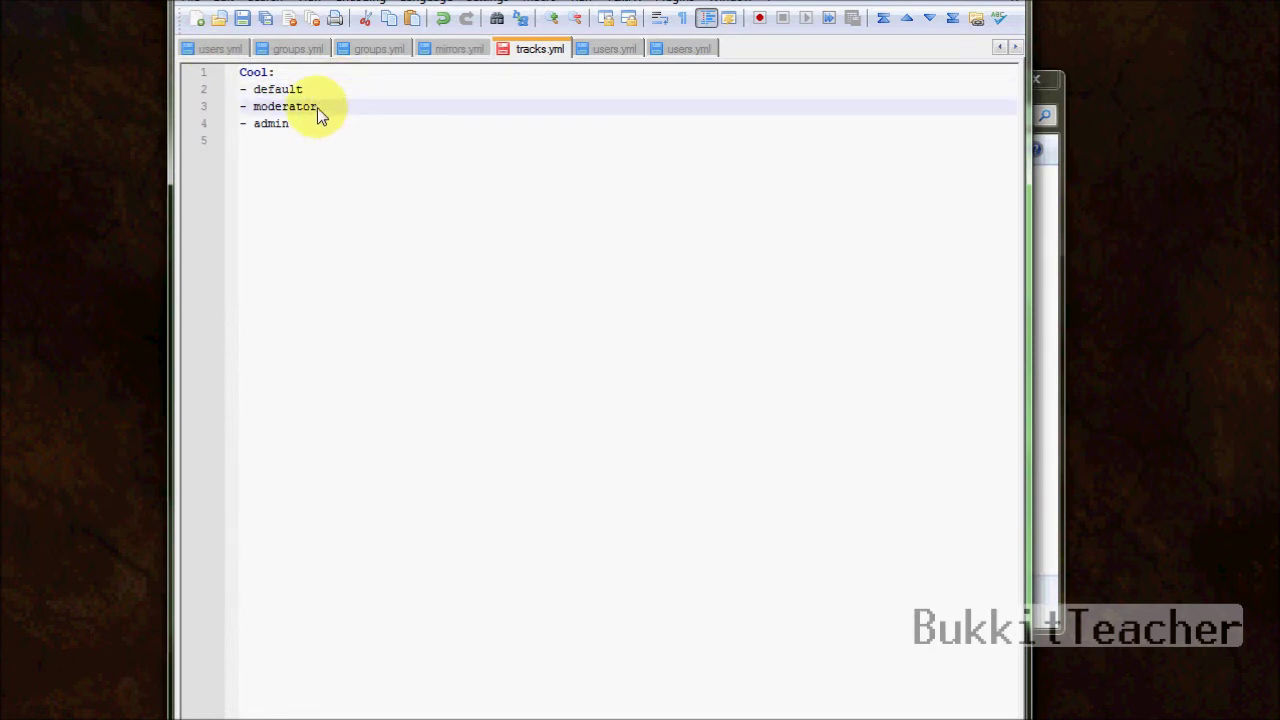
- Replace the default group entry in the Cool track with "Guest"
drag(305, 88, 254, 90)
text(Gr)
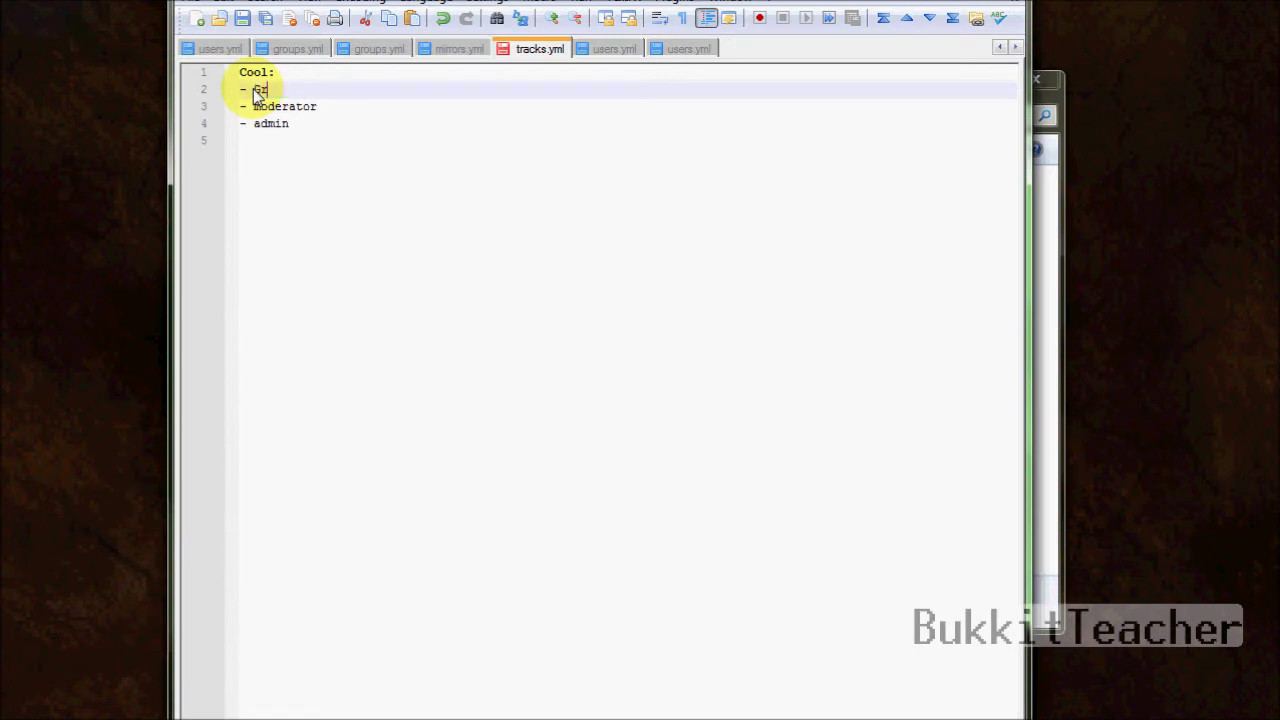
text(ou)
key(BackSpace)
key(BackSpace)
key(BackSpace)
text(uest)
key(BackSpace)
key(BackSpace)
key(BackSpace)
key(BackSpace)
text(ue)
key(BackSpace)
key(BackSpace)
text(uest)
- Replace the Cool track's moderator entry with "Builder" and capitalize the last entry as "Admin"
drag(318, 106, 256, 110)
text(Builder)
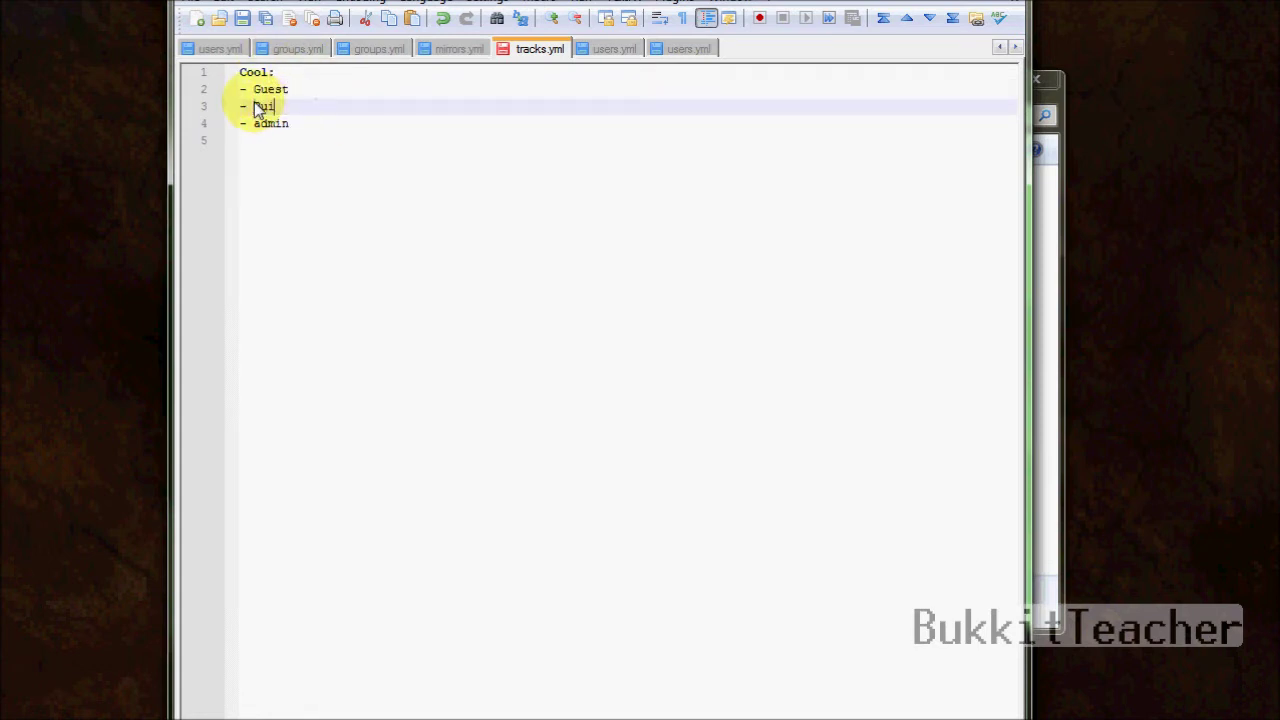
click(264, 125)
key(BackSpace)
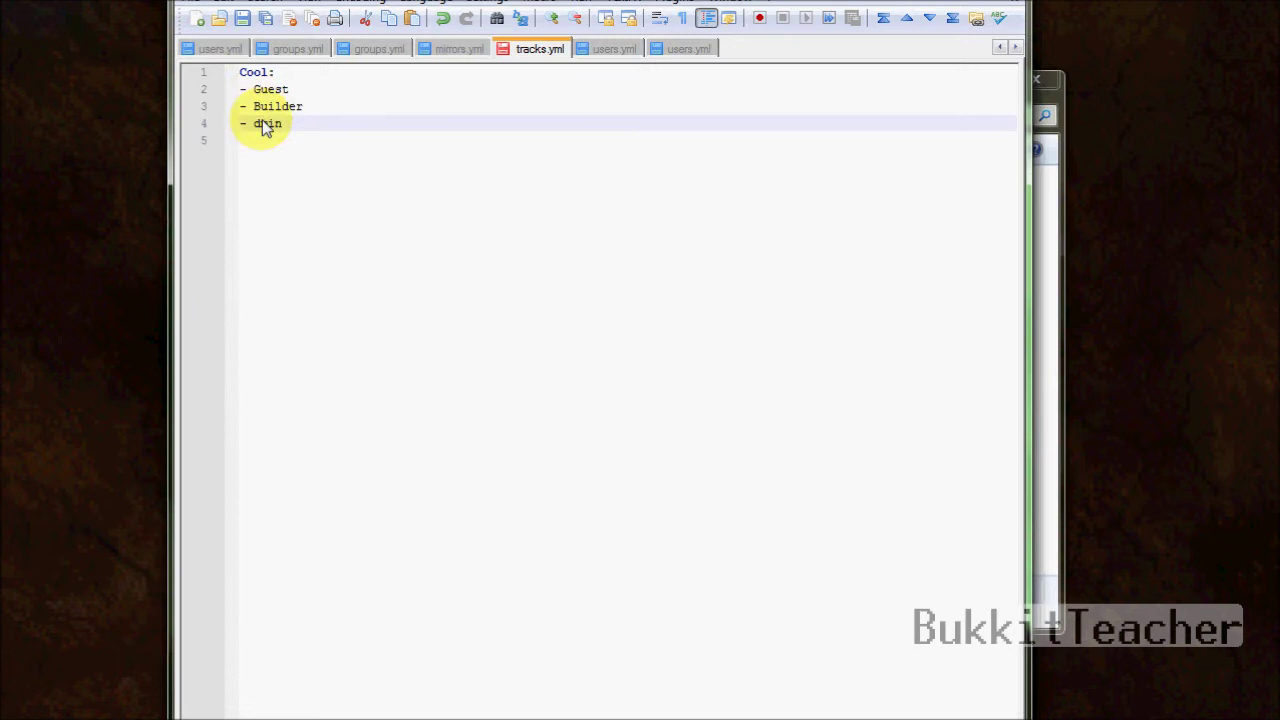
text(A)
- Add a second track named "Fast:" below the Cool track, listing the groups Guest and Admin
click(310, 124)
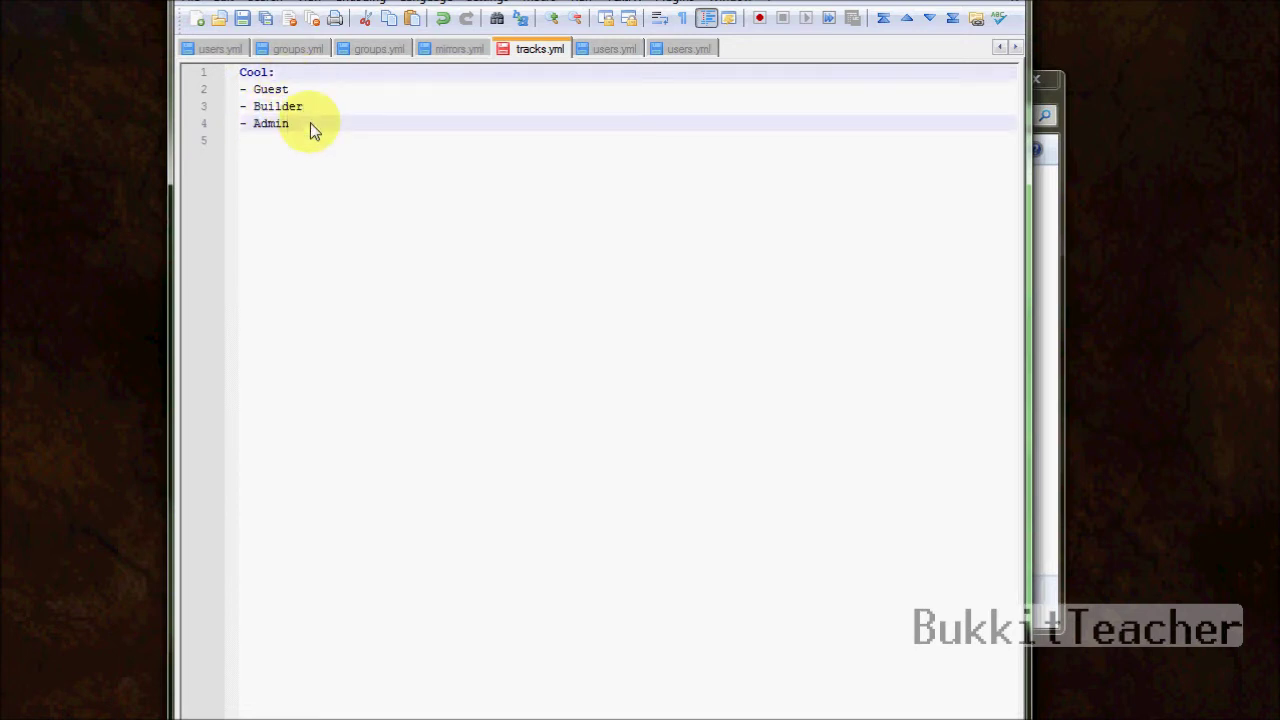
key(Return)
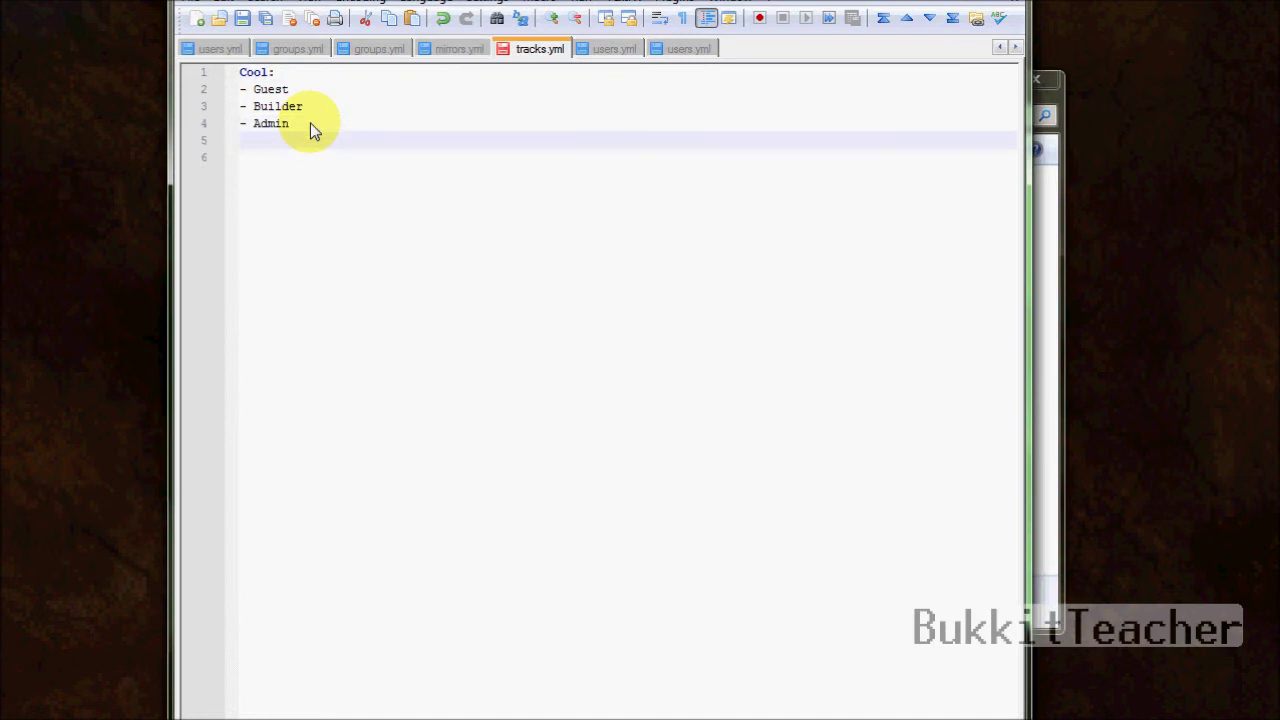
text(Fast:)
key(Return)
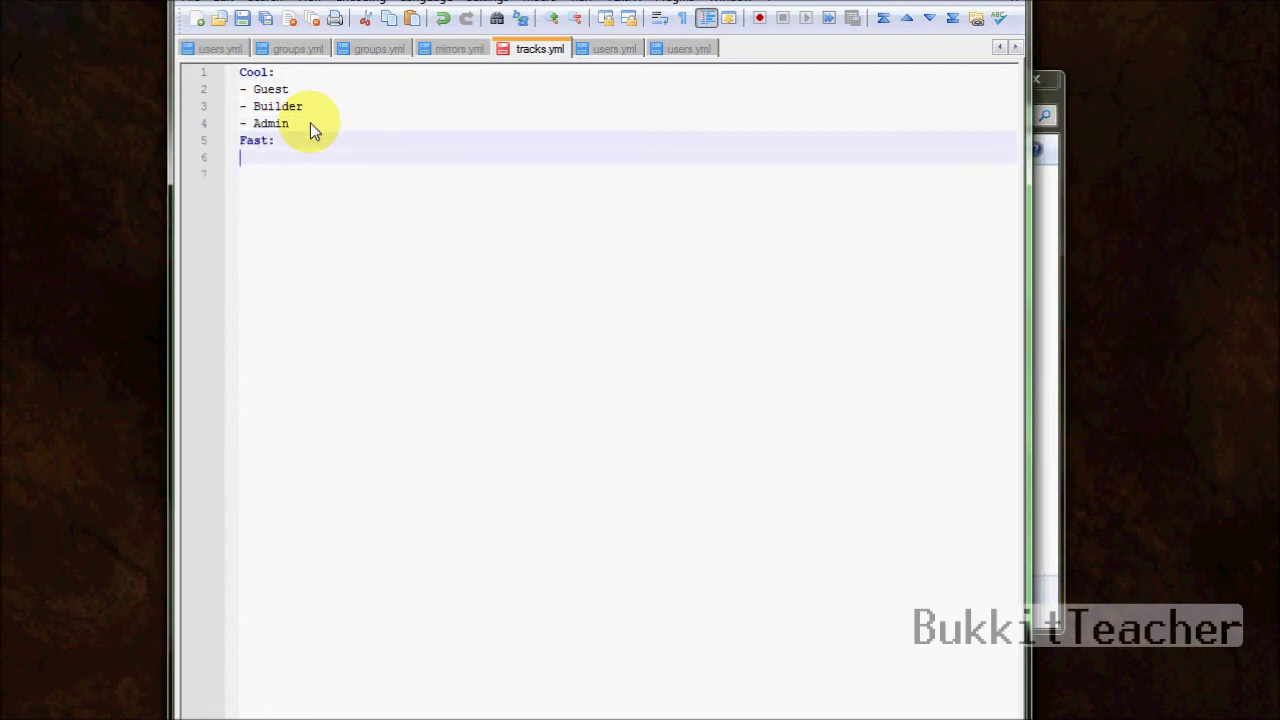
text(- Guest)
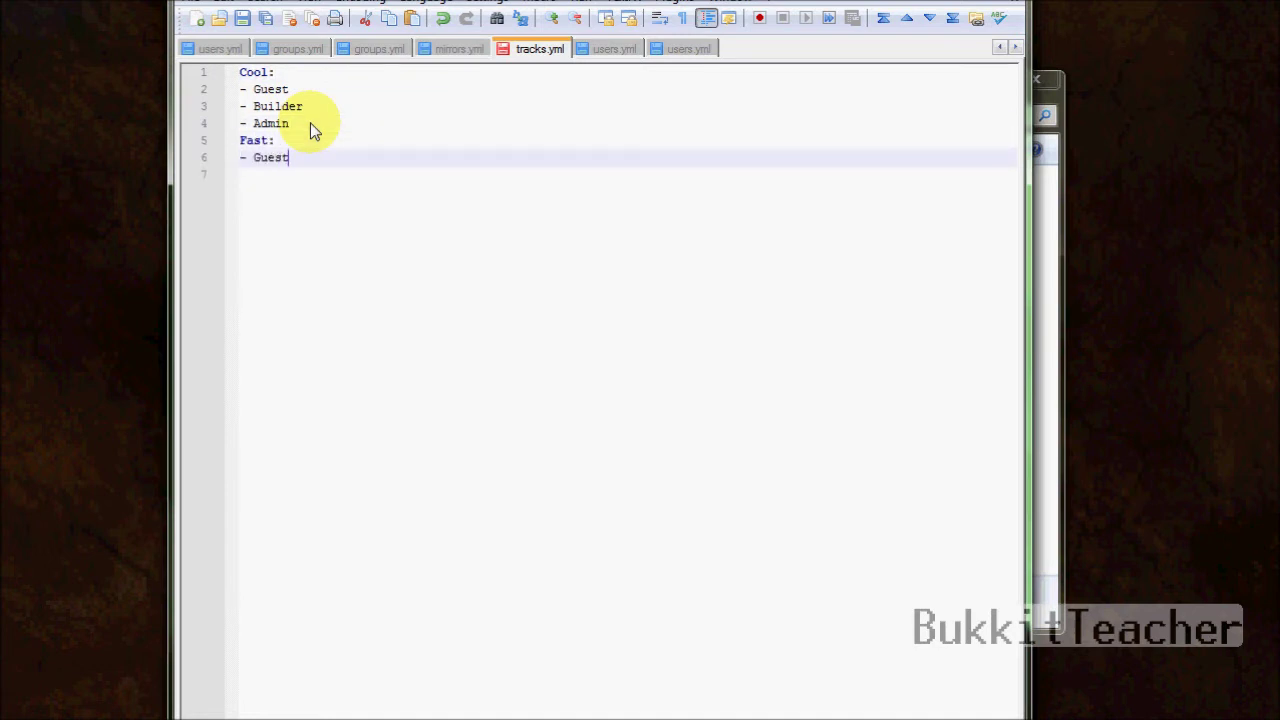
key(Return)
text(- )
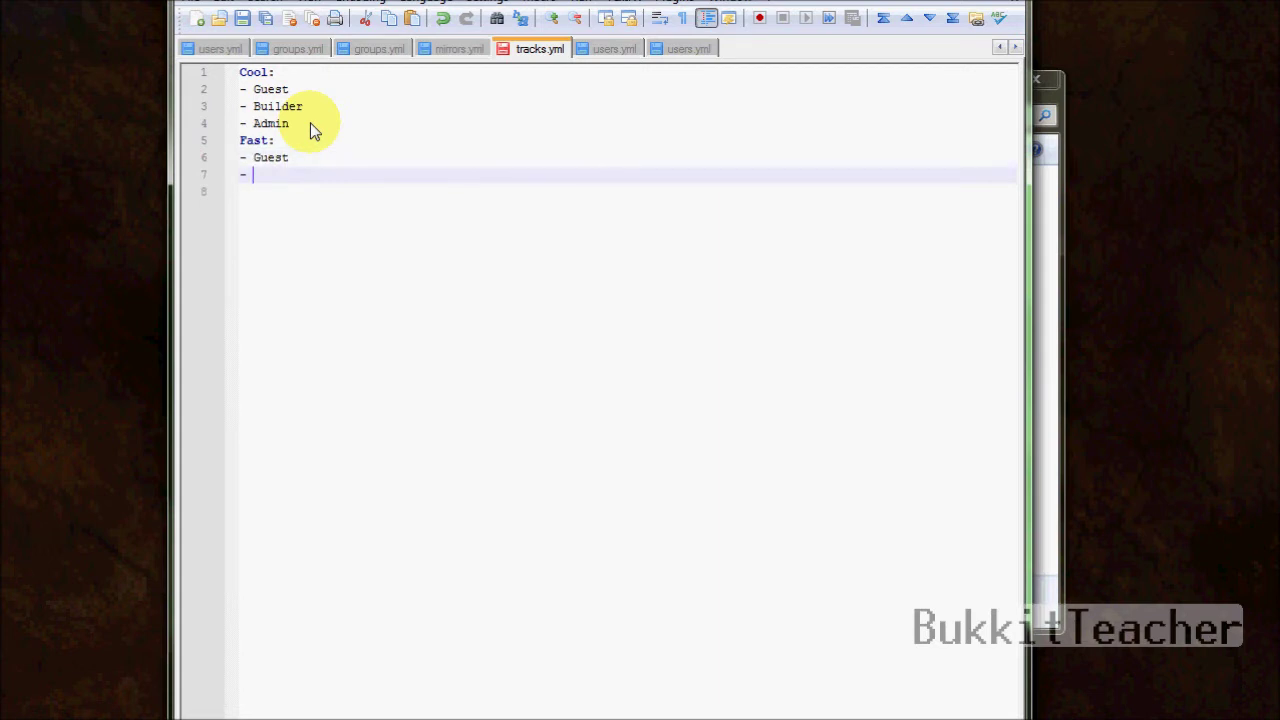
text(Admin)
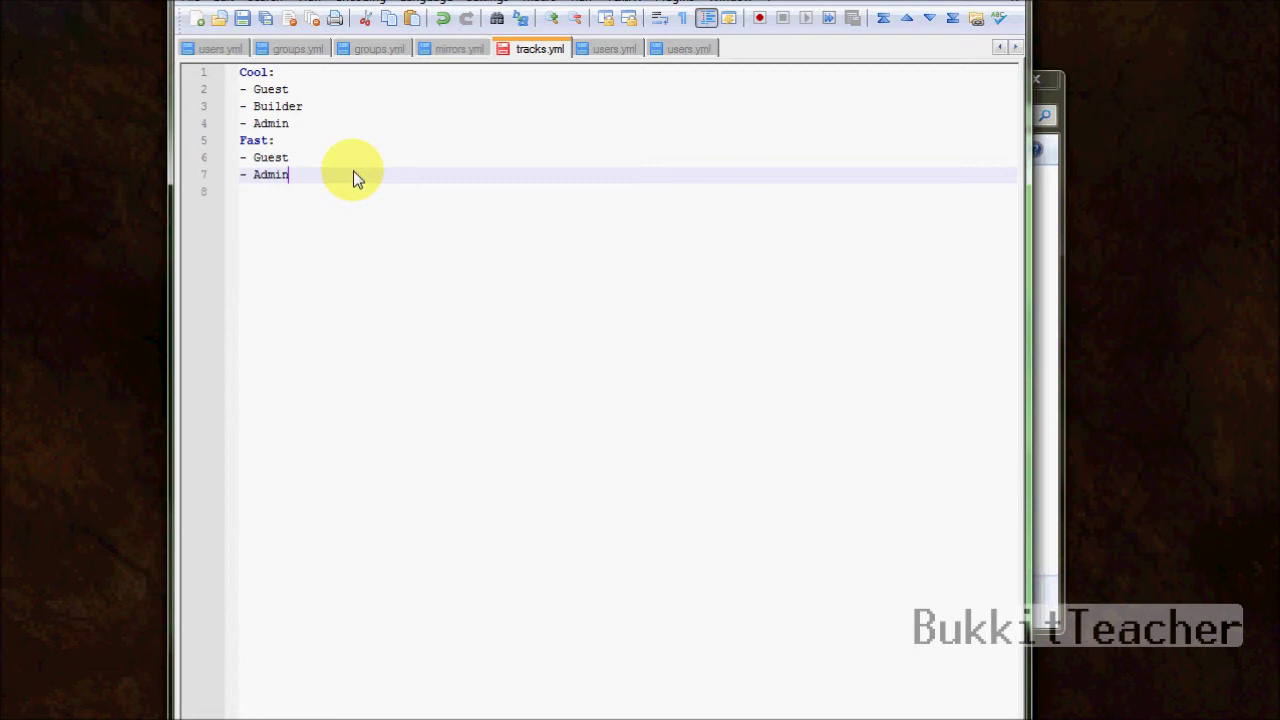
- Write an example /promote command below the tracks, with the player's username followed by the track name "Cool"
click(394, 199)
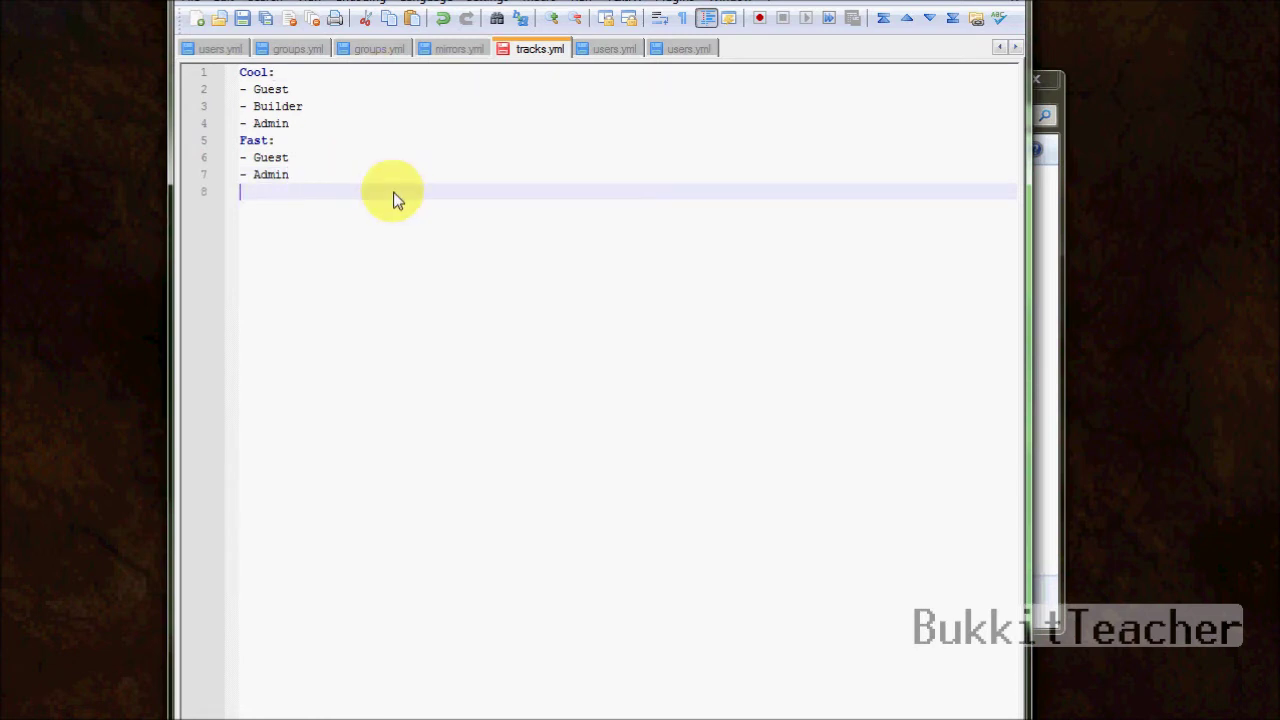
key(Return)
text(/p)
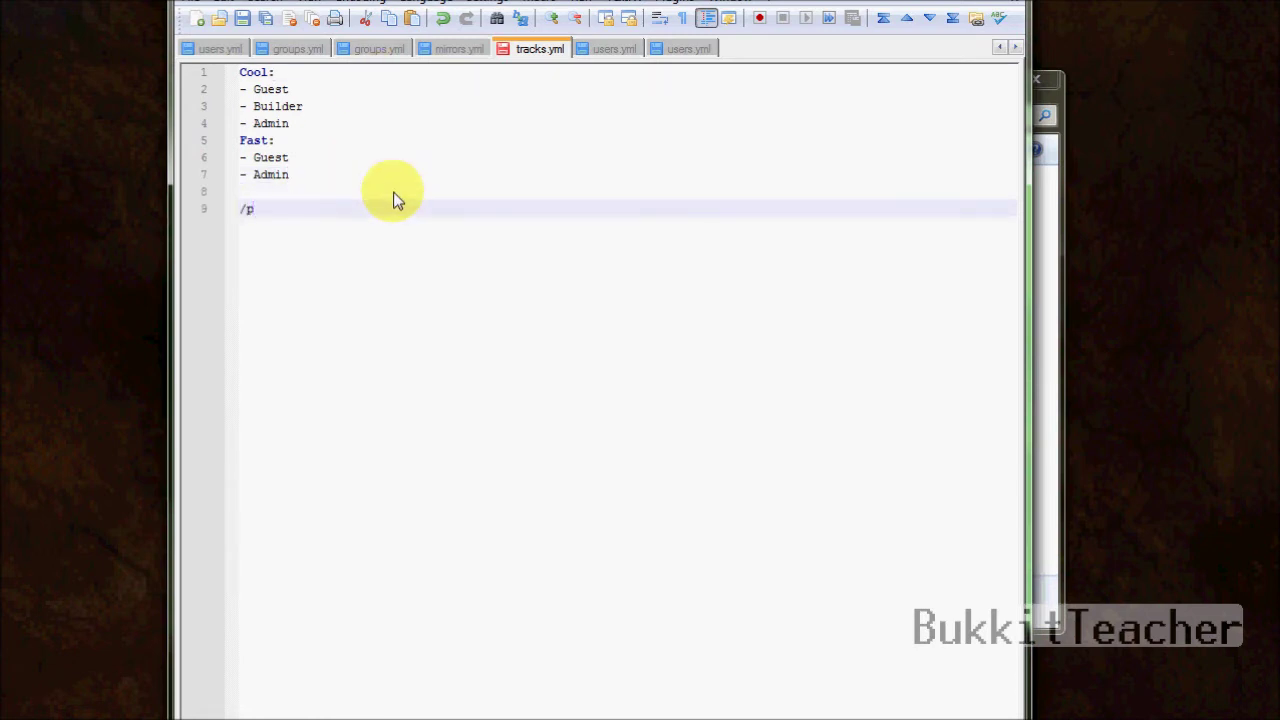
text(romote apachekiller)
triple_click(249, 73)
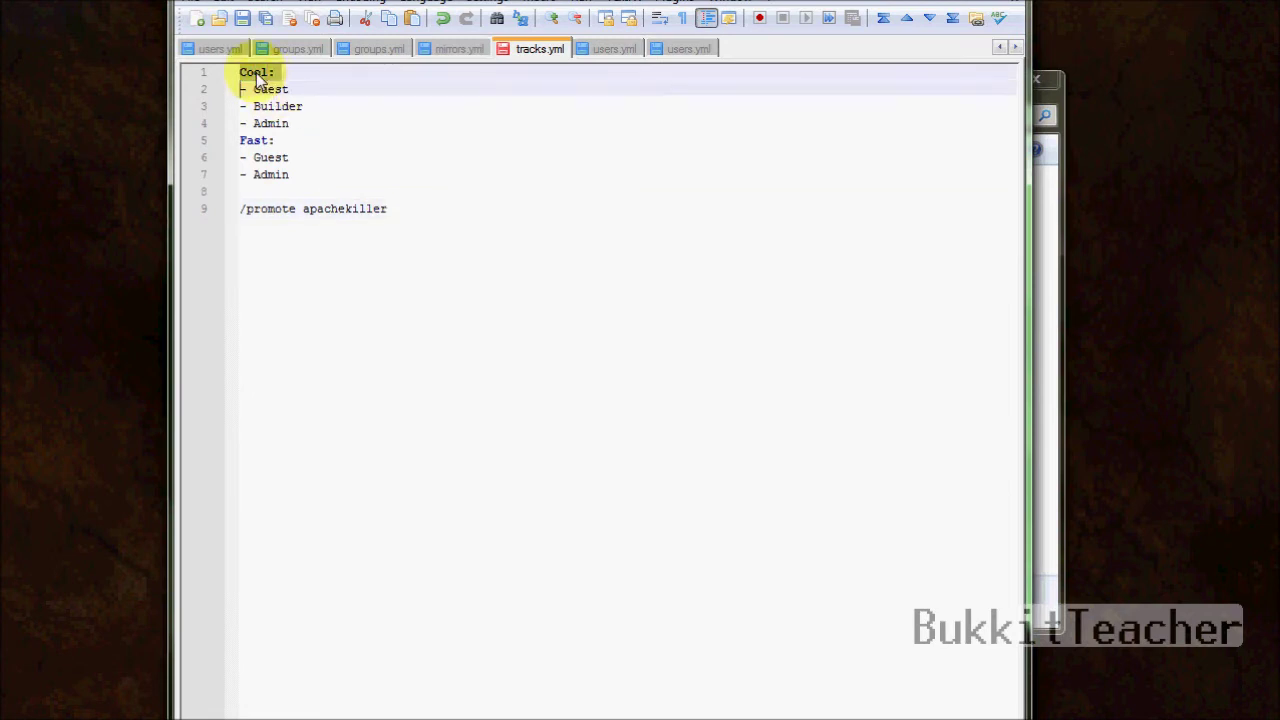
click(448, 225)
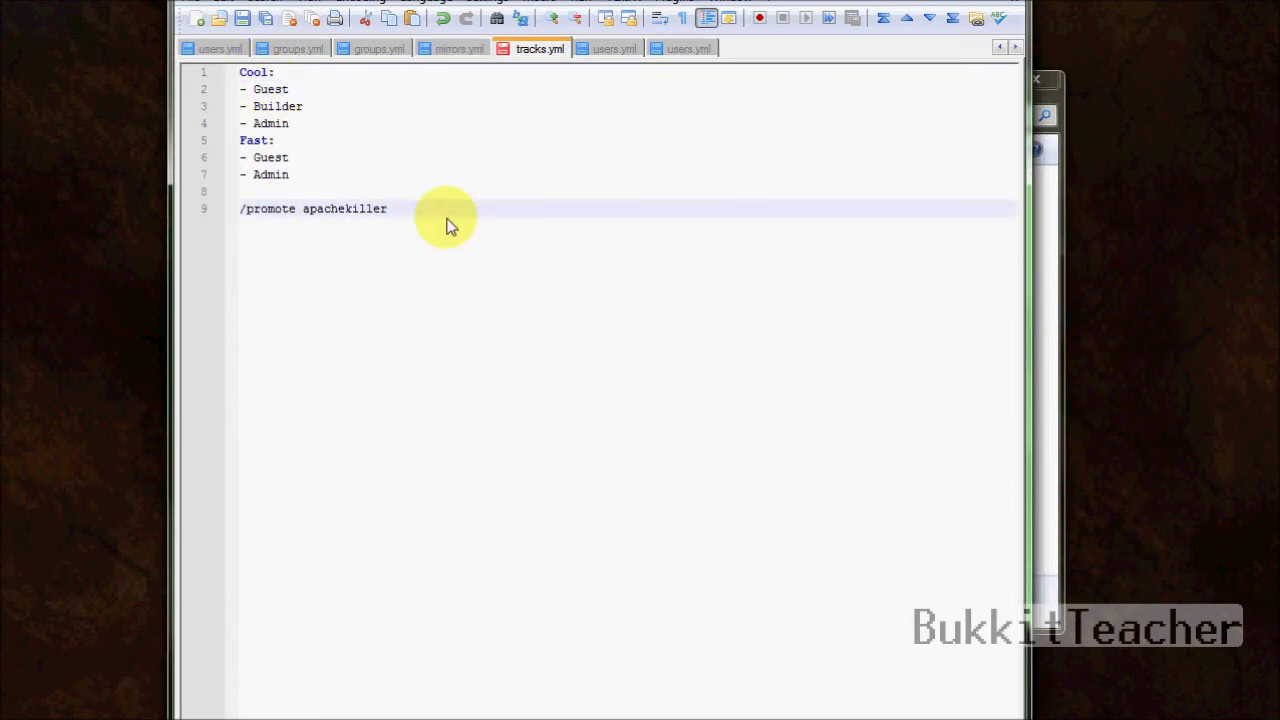
text(cool)
key(BackSpace)
key(BackSpace)
key(BackSpace)
key(BackSpace)
text(Cool)
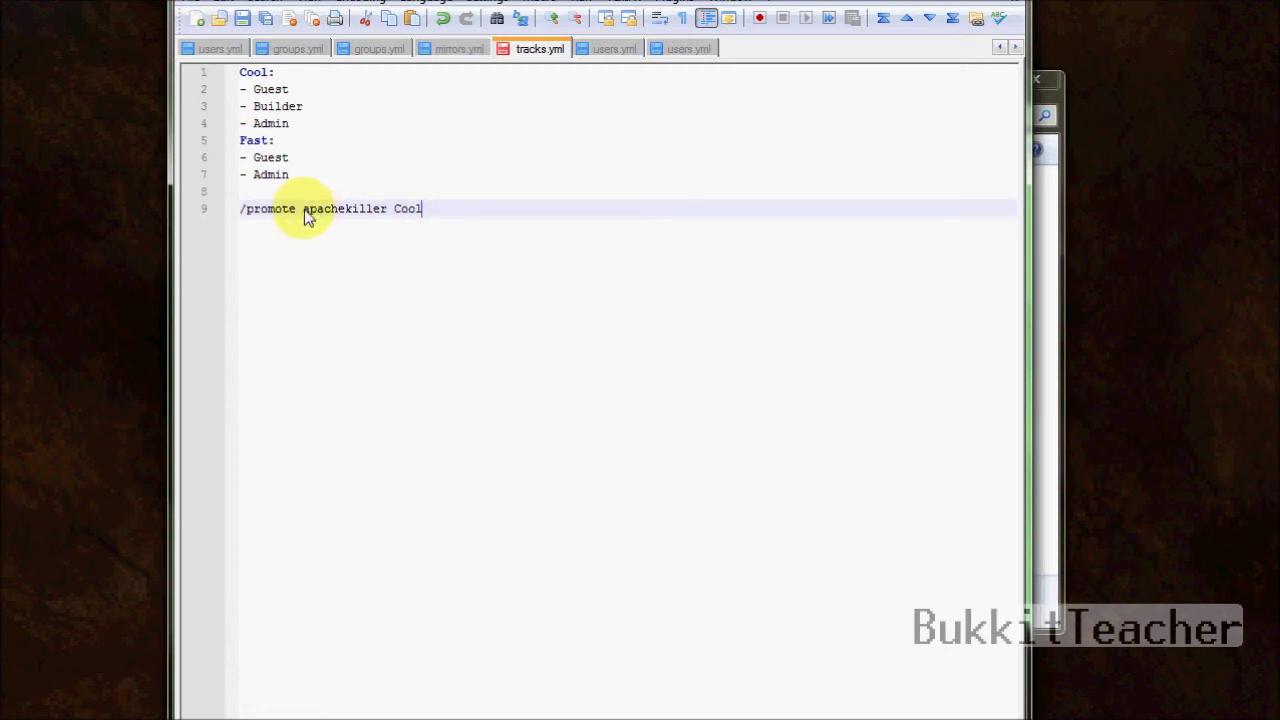
drag(304, 209, 392, 218)
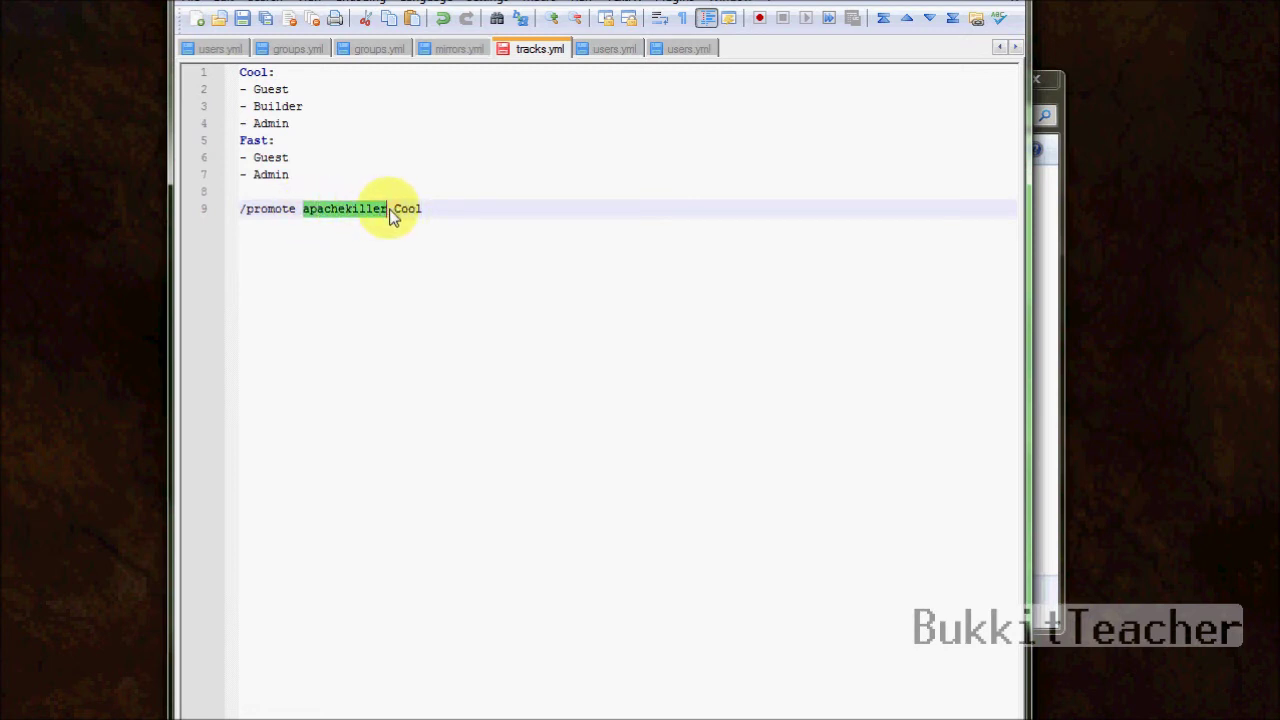
click(346, 212)
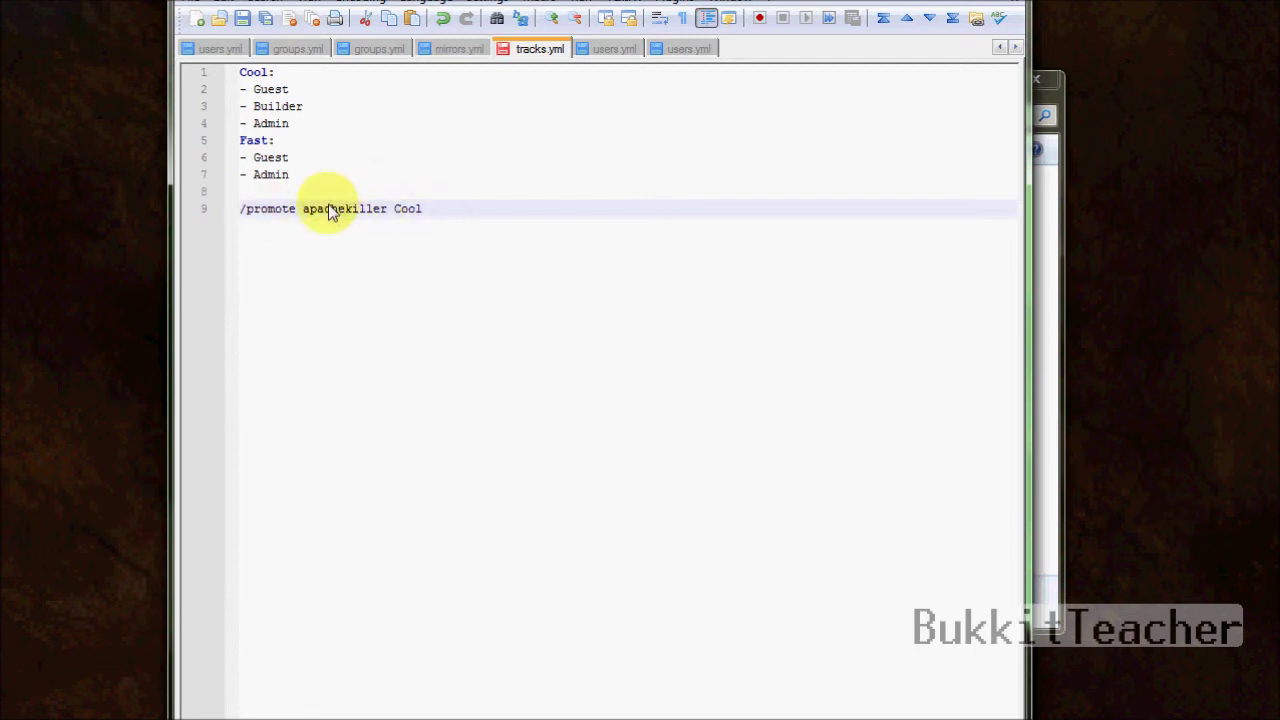
triple_click(336, 210)
click(349, 210)
click(396, 210)
click(403, 210)
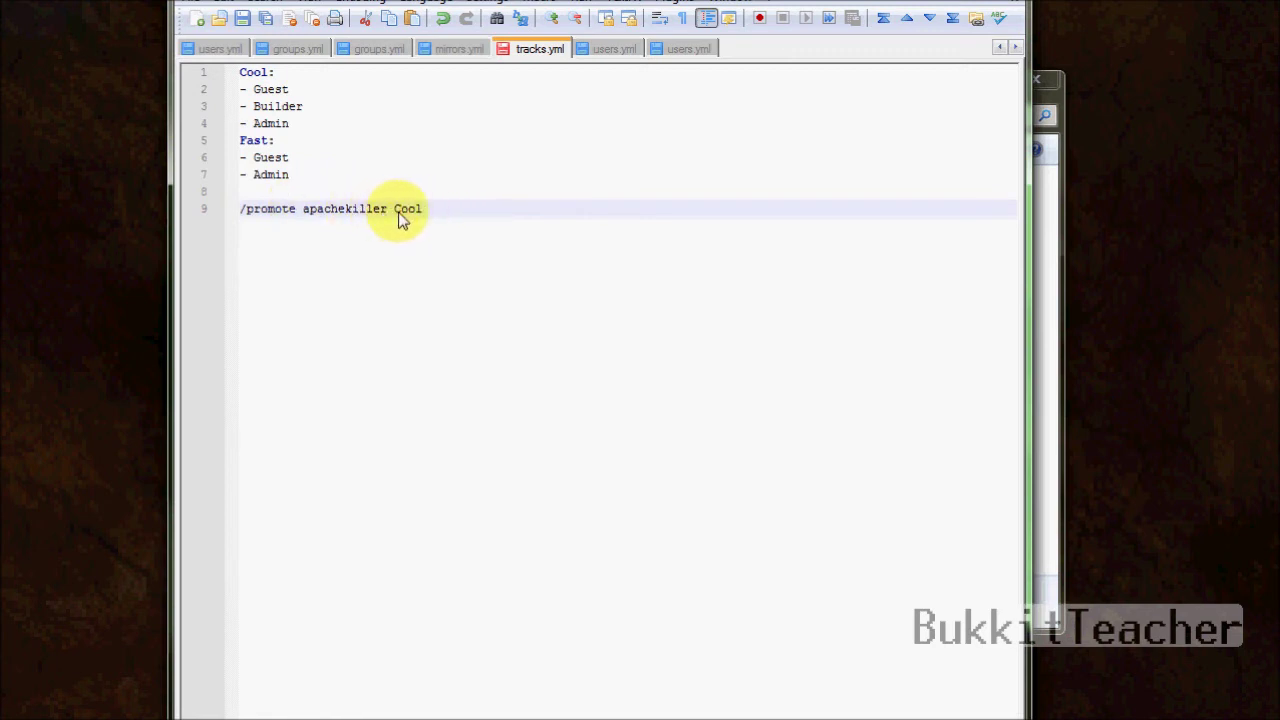
click(256, 74)
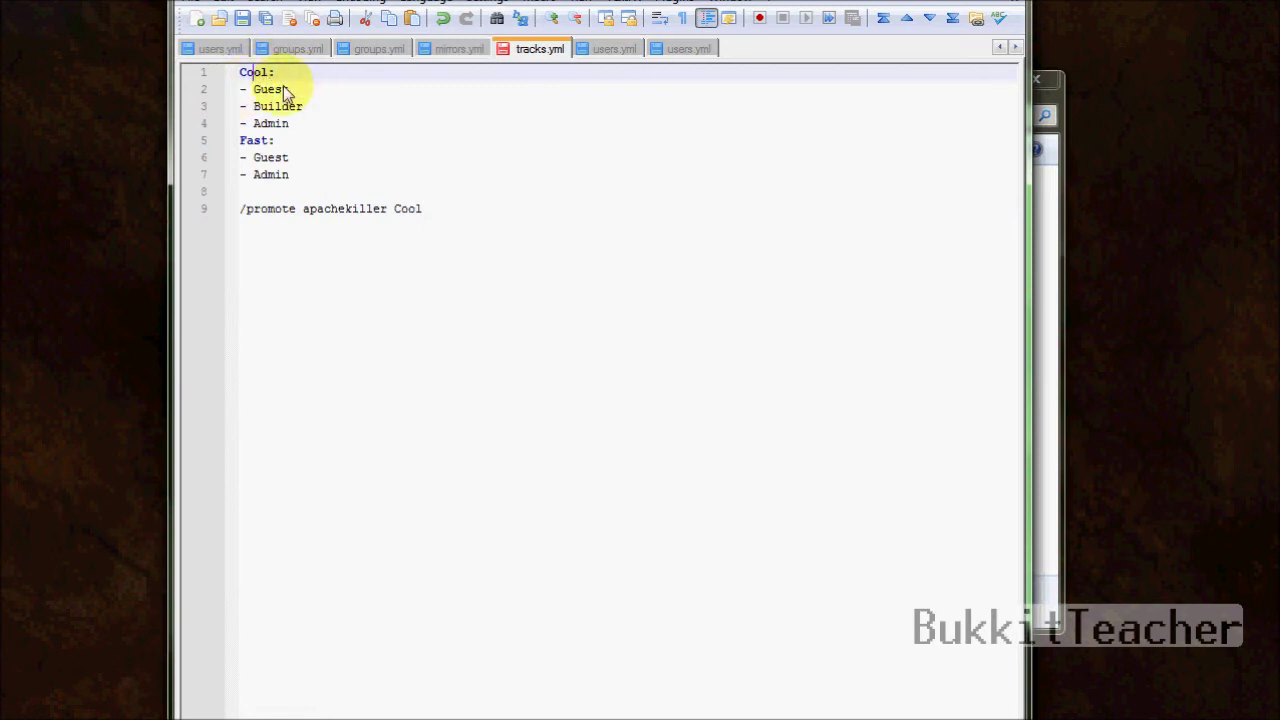
click(271, 90)
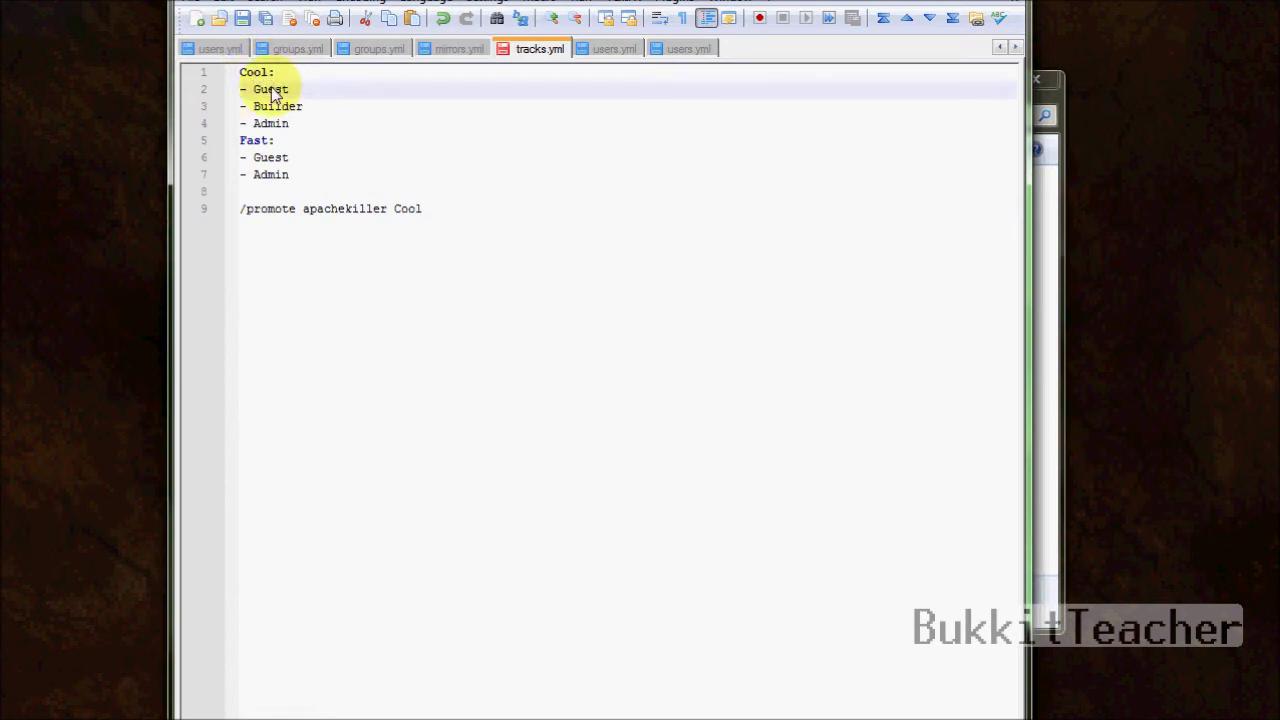
click(276, 106)
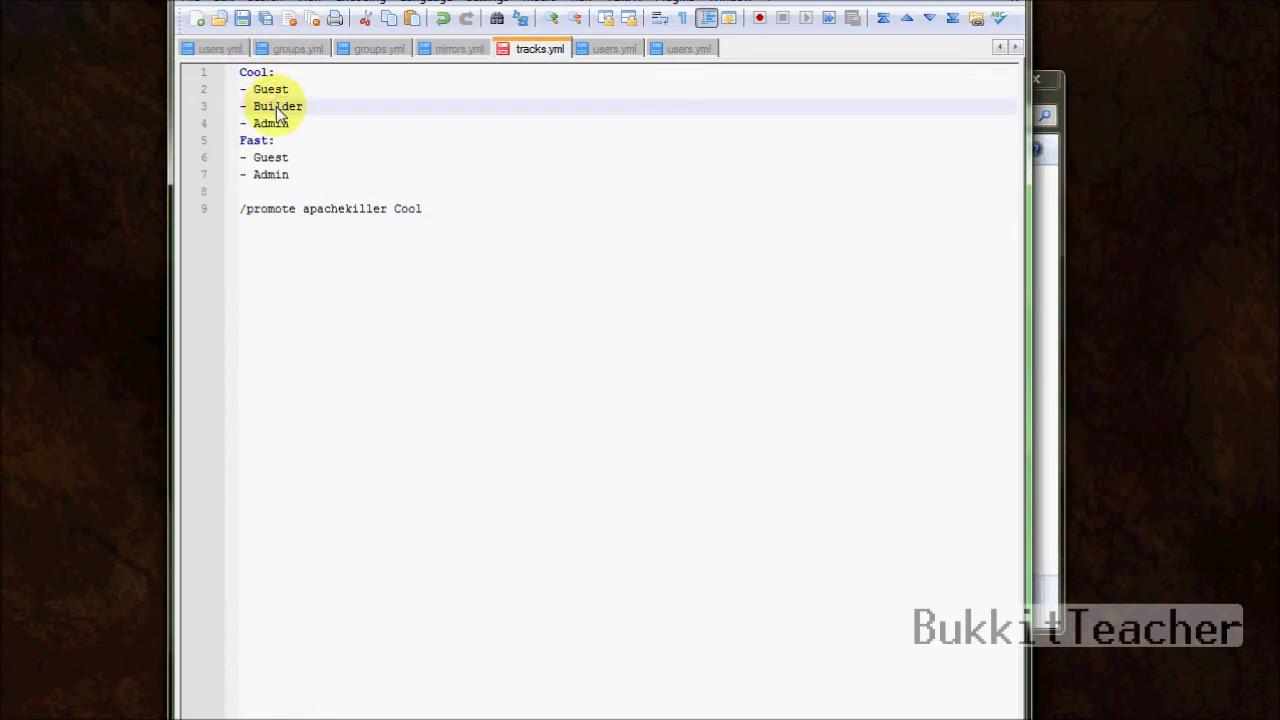
click(402, 209)
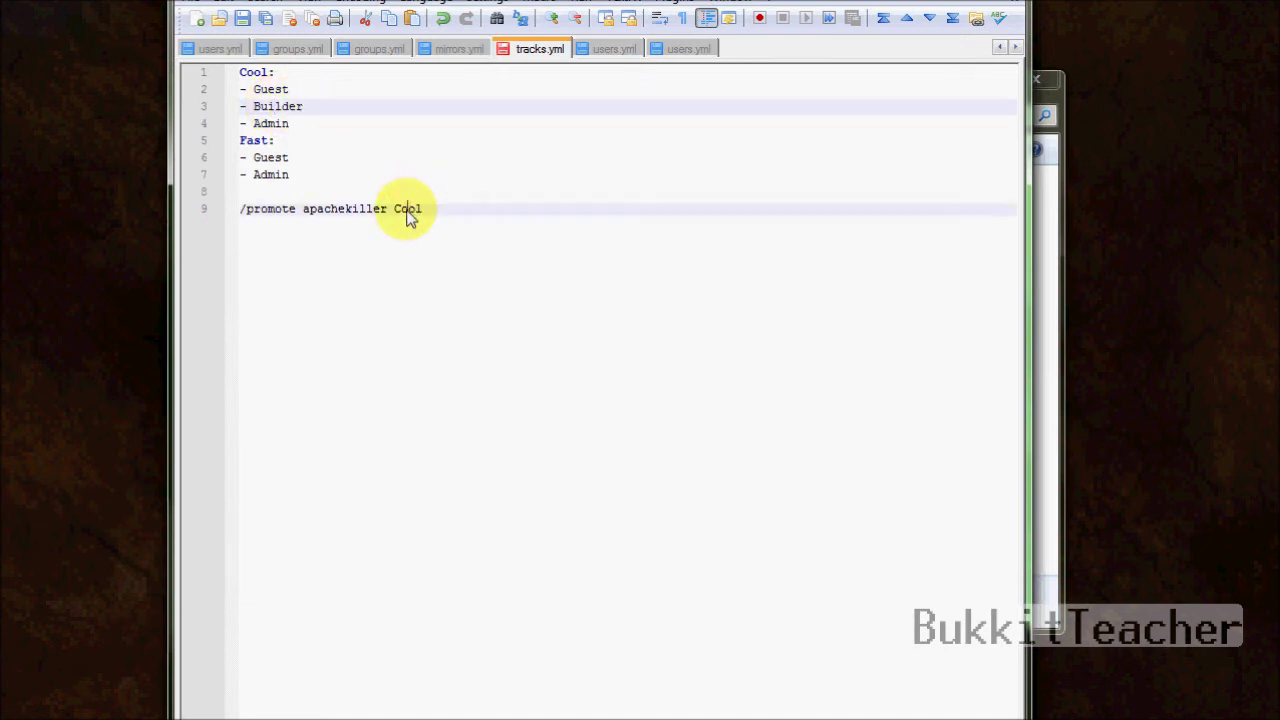
click(256, 74)
- Replace the track name at the end of the example /promote command with "Fast"
click(452, 214)
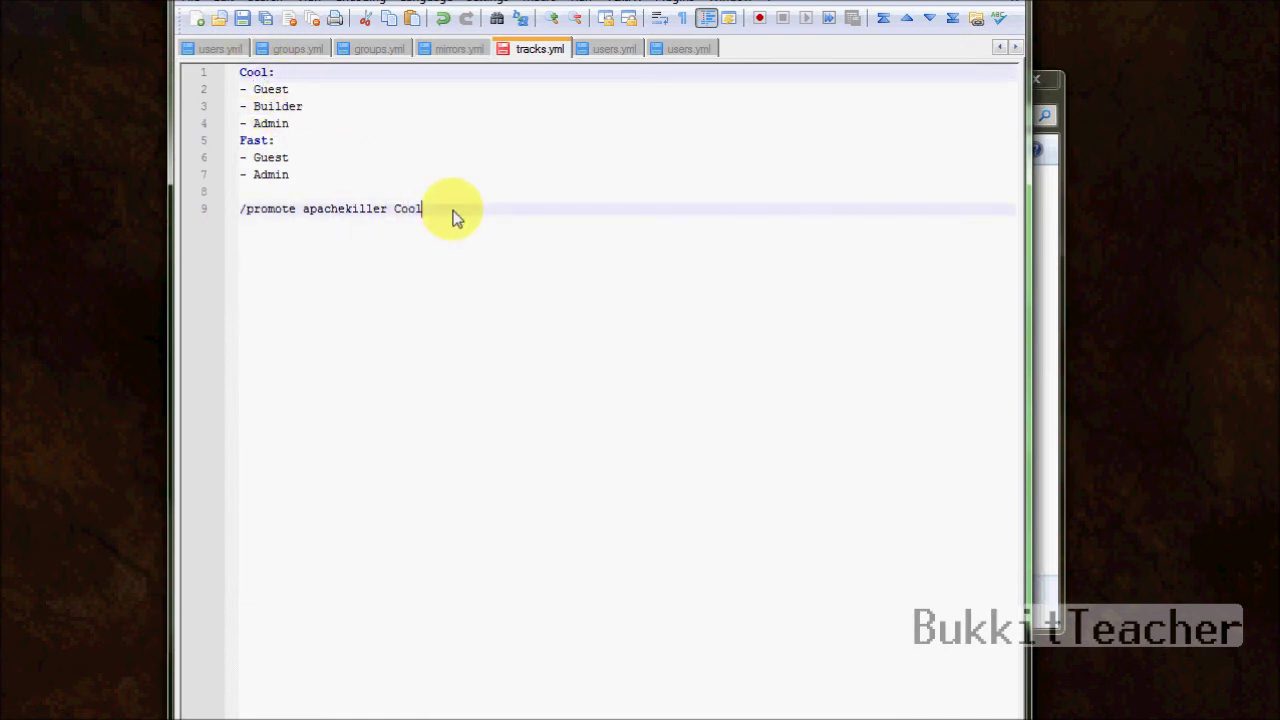
key(BackSpace)
key(BackSpace)
key(BackSpace)
key(BackSpace)
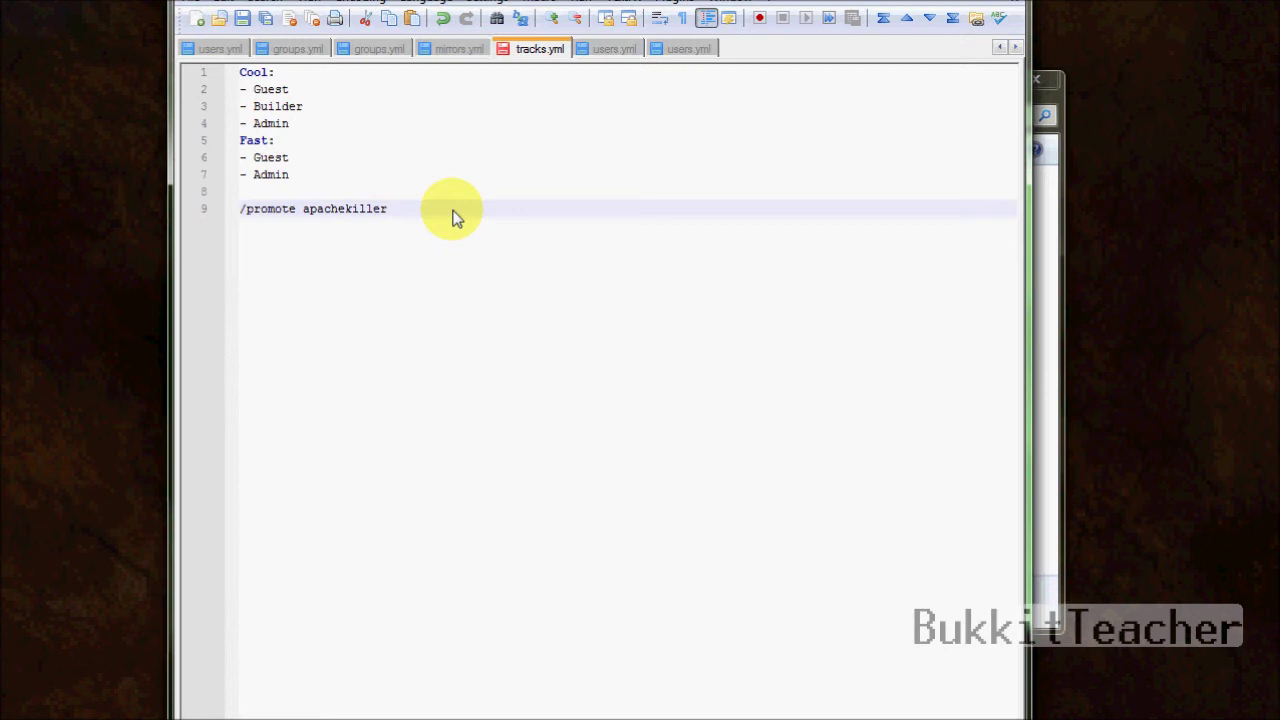
text(Fast)
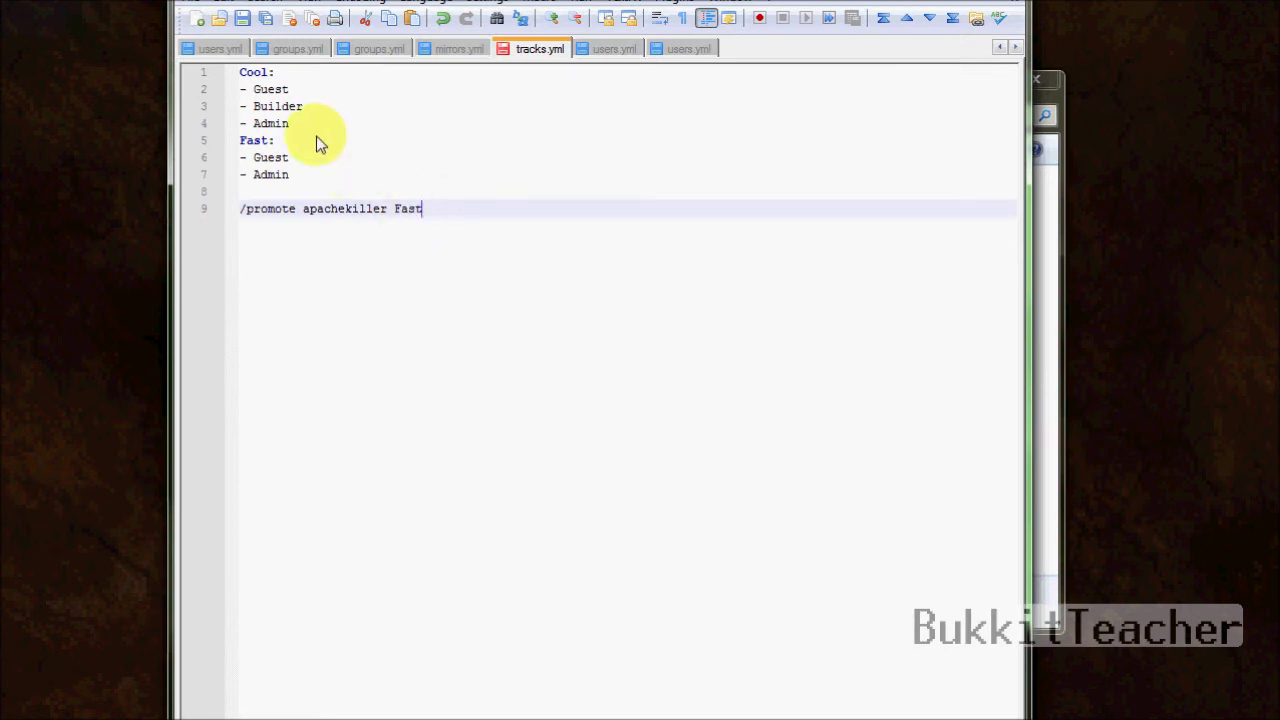
- Examine the group order in the Fast and Cool tracks to compare the two promotion paths
click(266, 158)
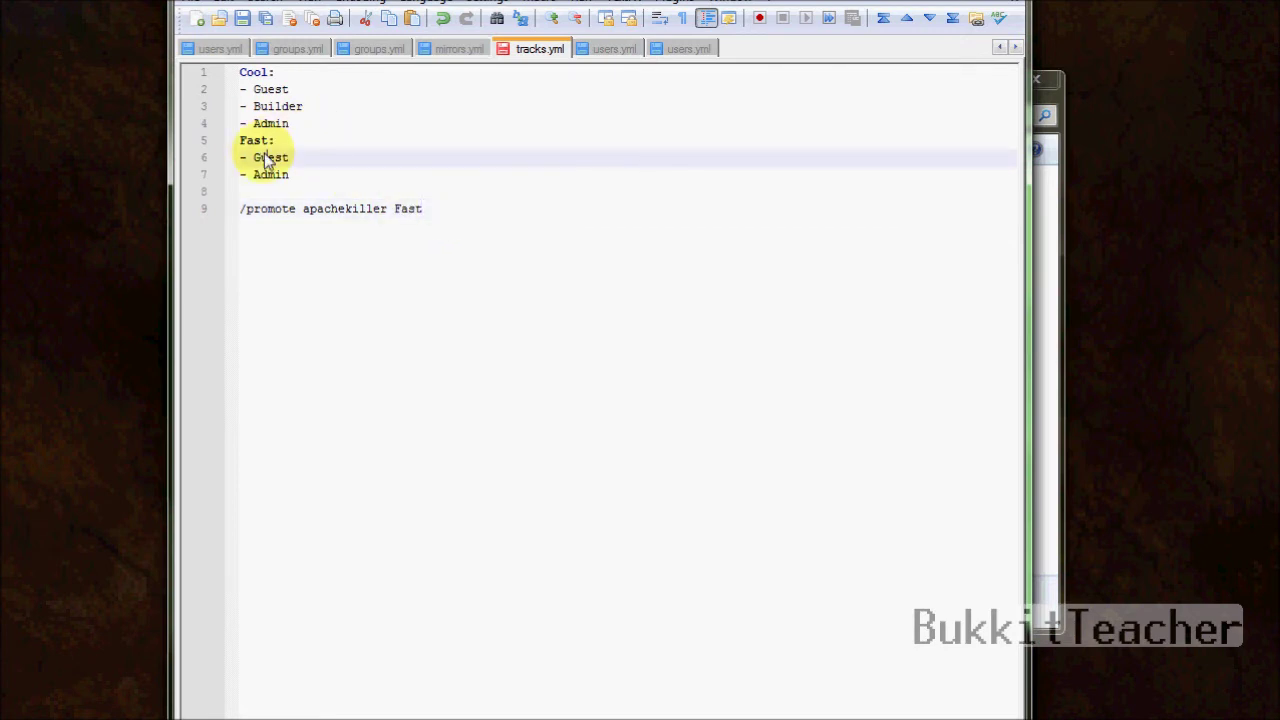
click(278, 178)
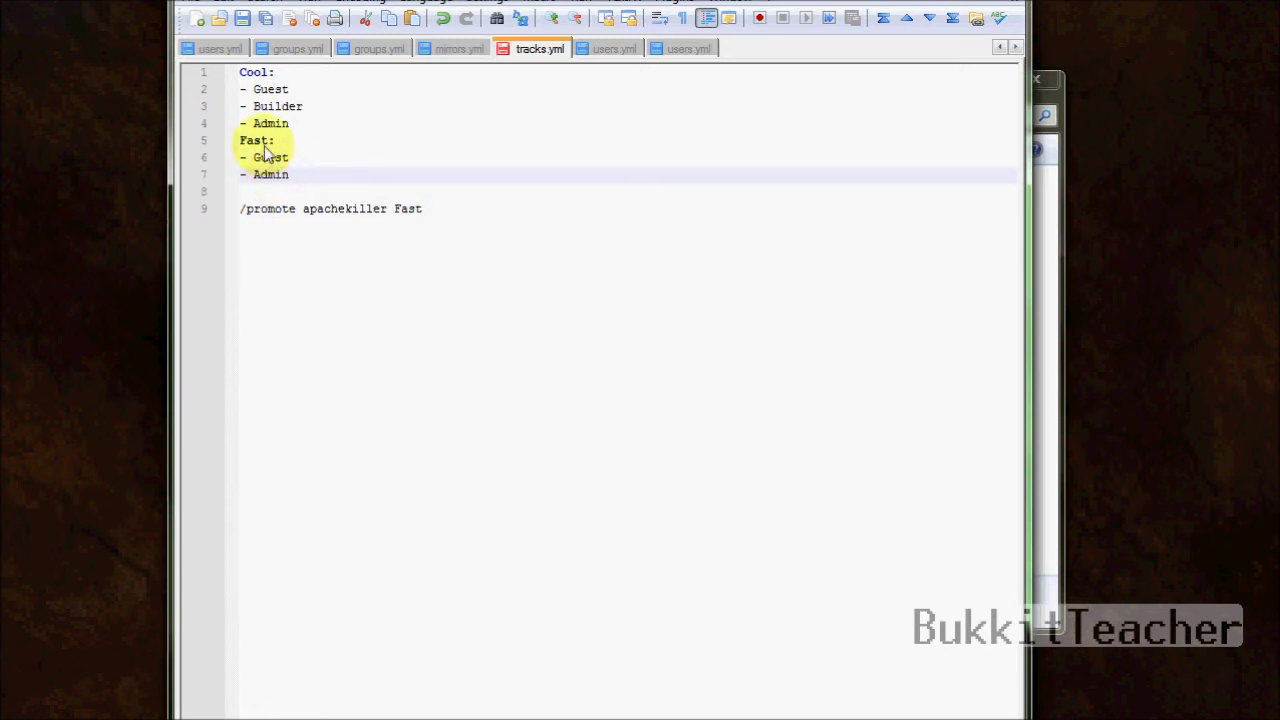
click(256, 141)
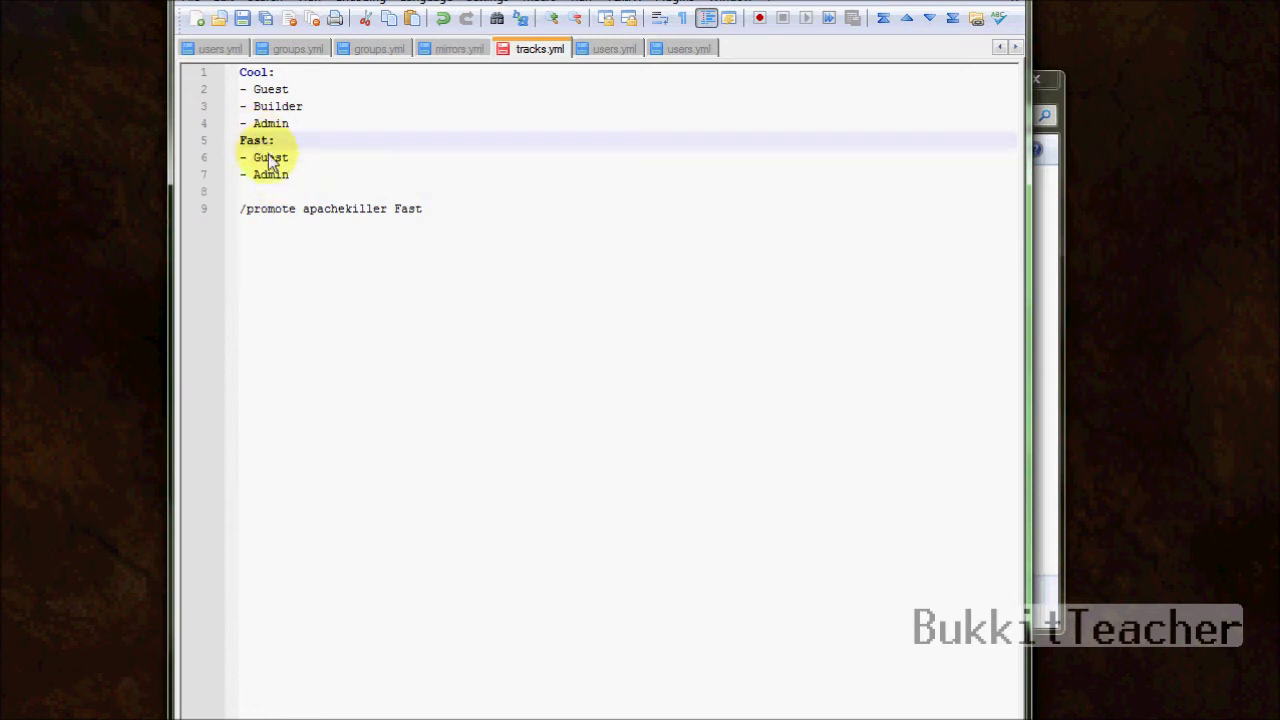
click(262, 76)
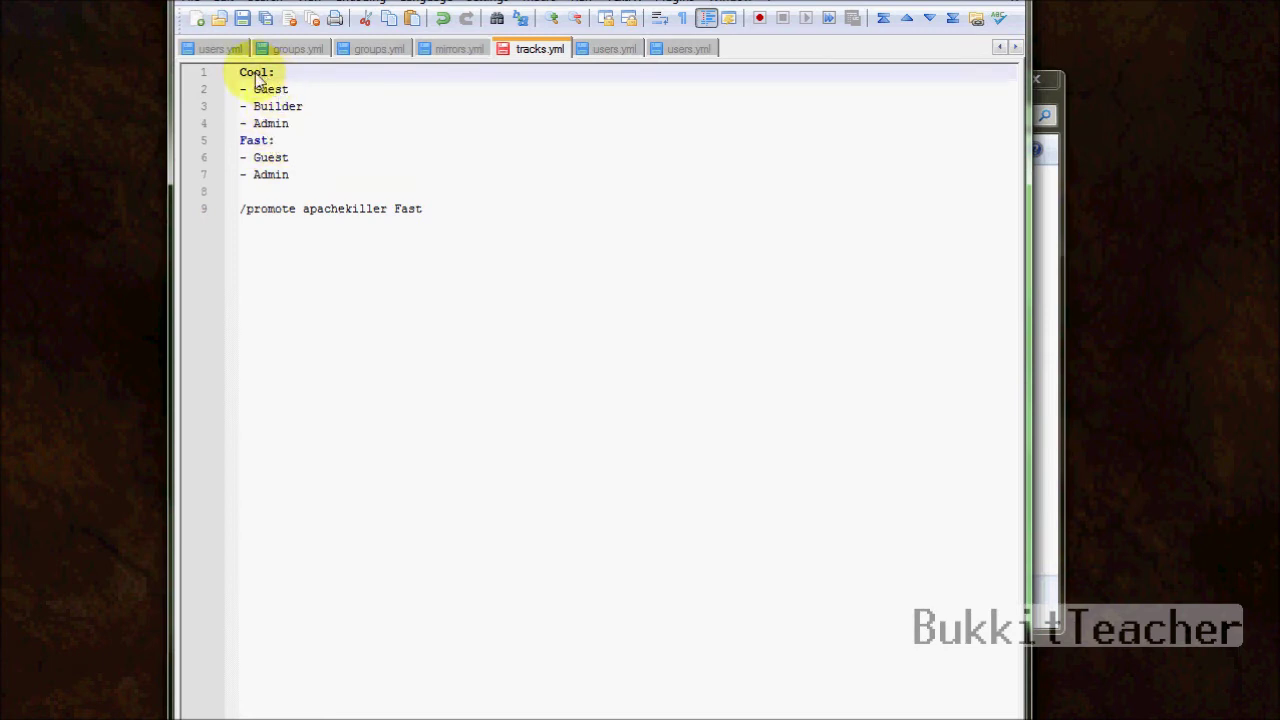
click(275, 106)
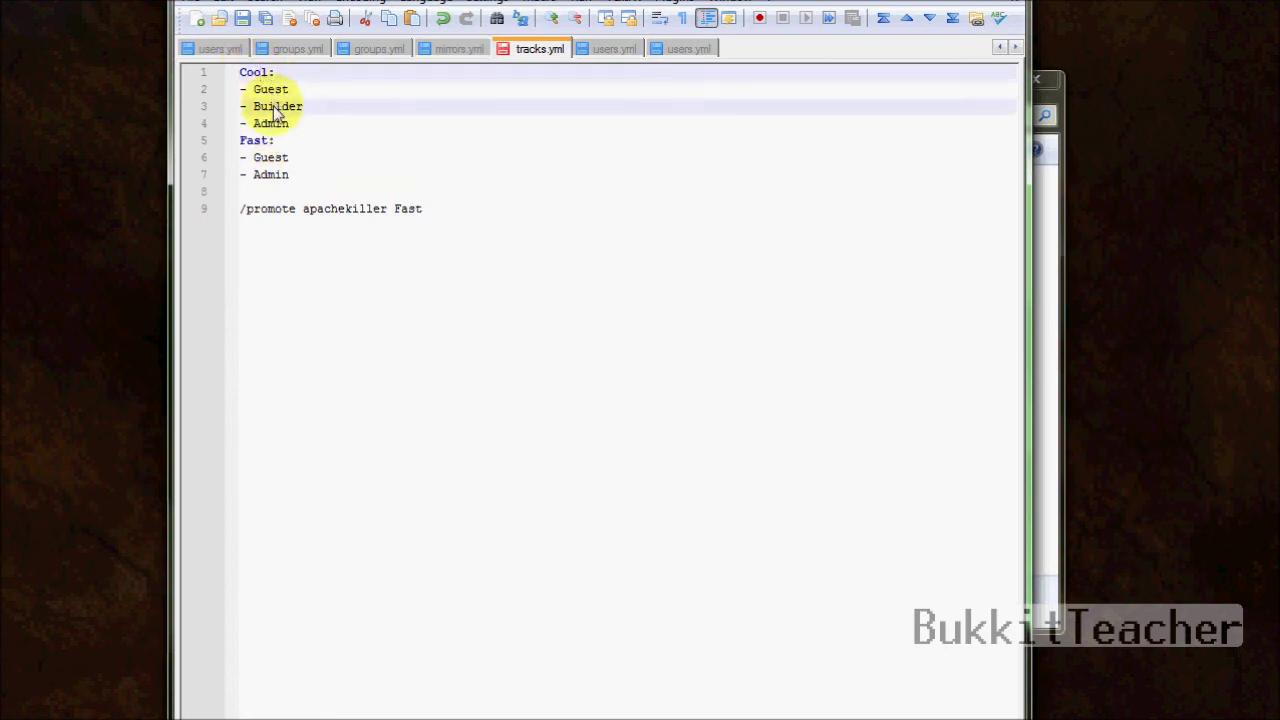
click(275, 91)
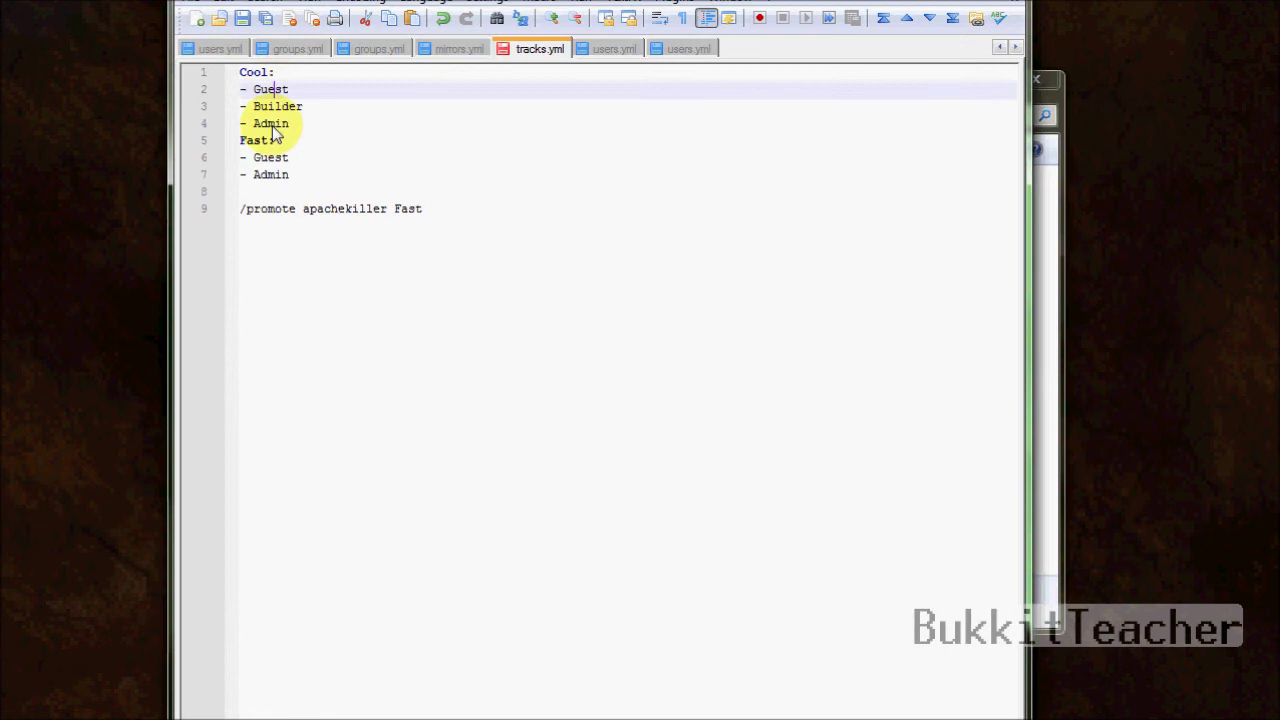
click(276, 138)
click(272, 165)
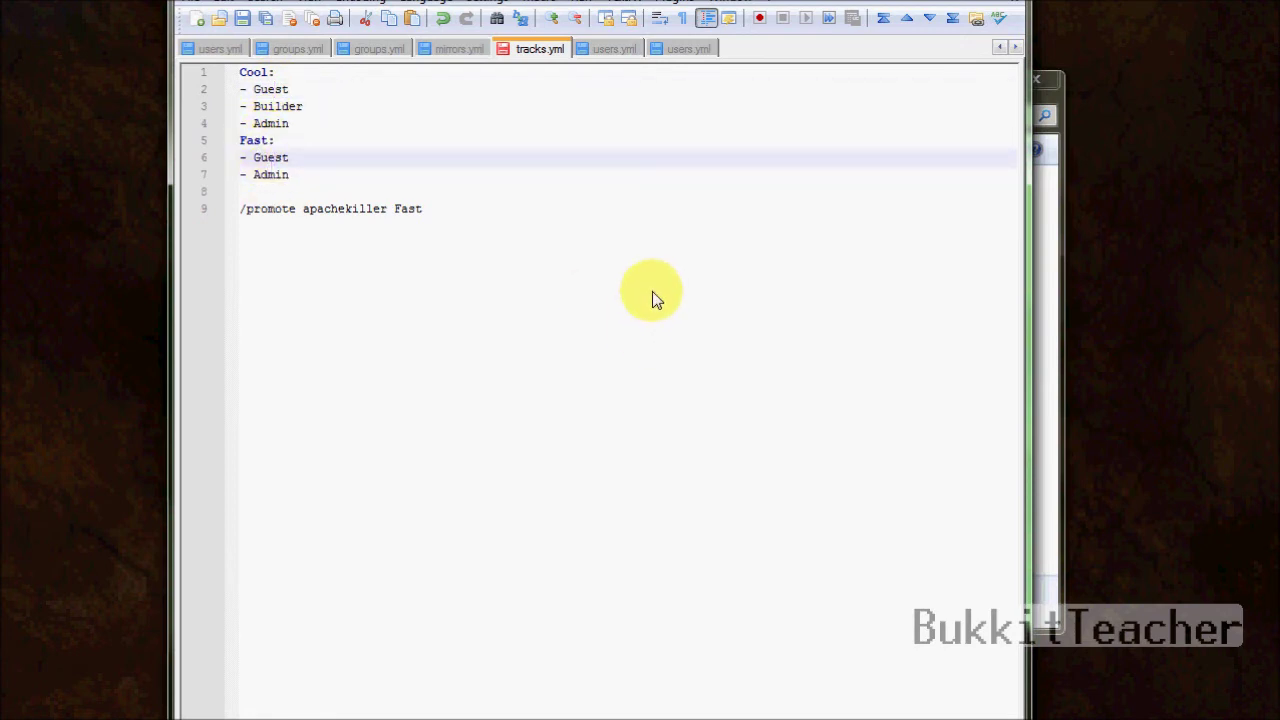
- Save tracks.yml and open the config file from the bPermissions folder
click(243, 20)
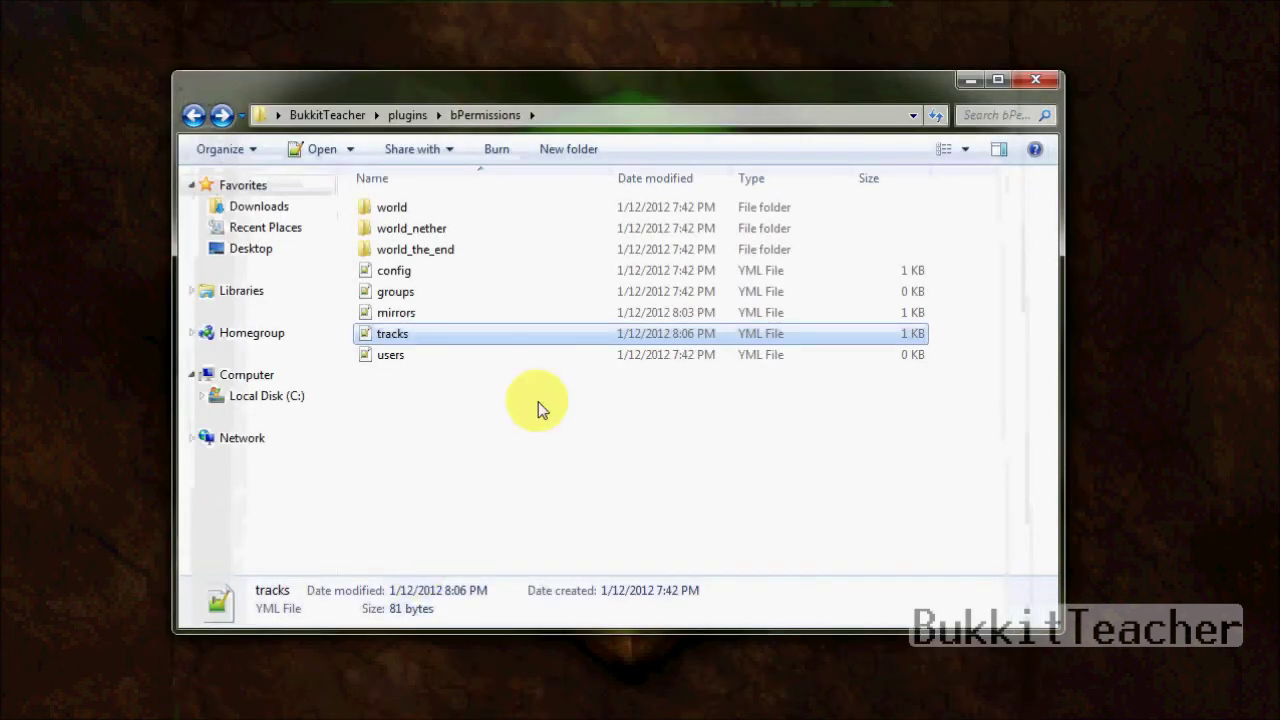
click(419, 276)
double_click(419, 276)
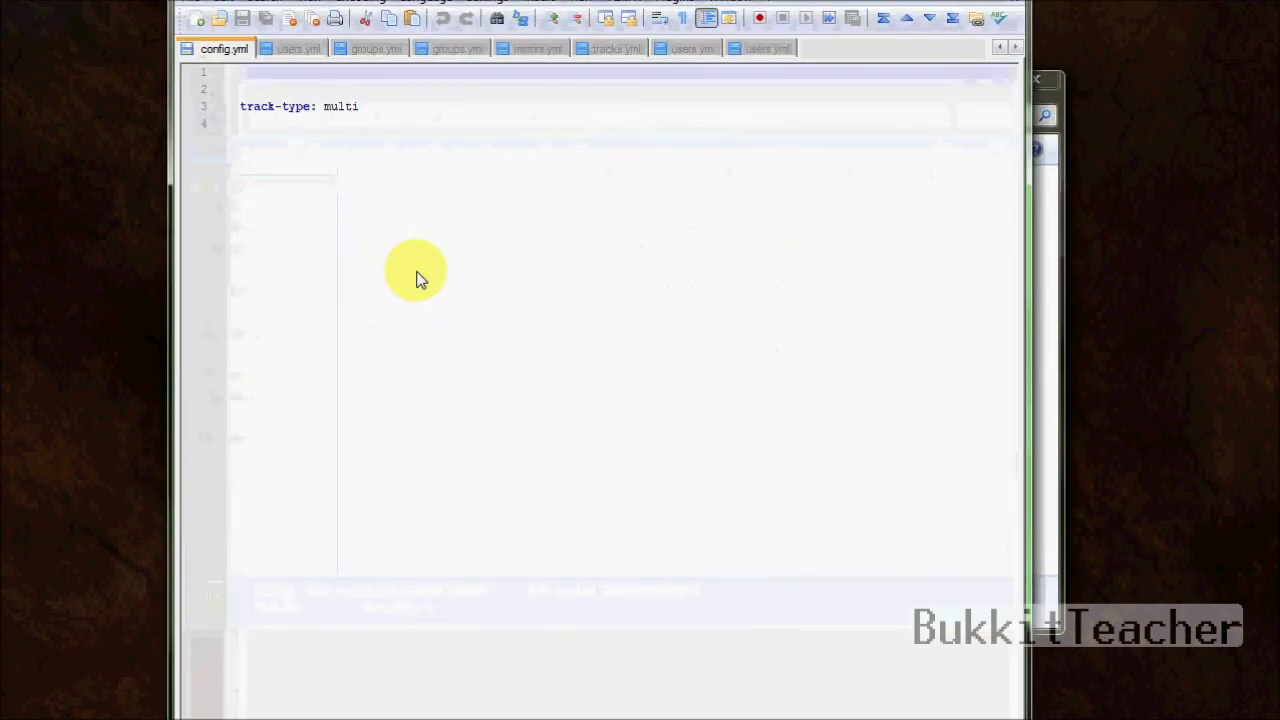
- Remove the blank lines above the track-type setting in config.yml
key(Up)
key(Up)
key(Up)
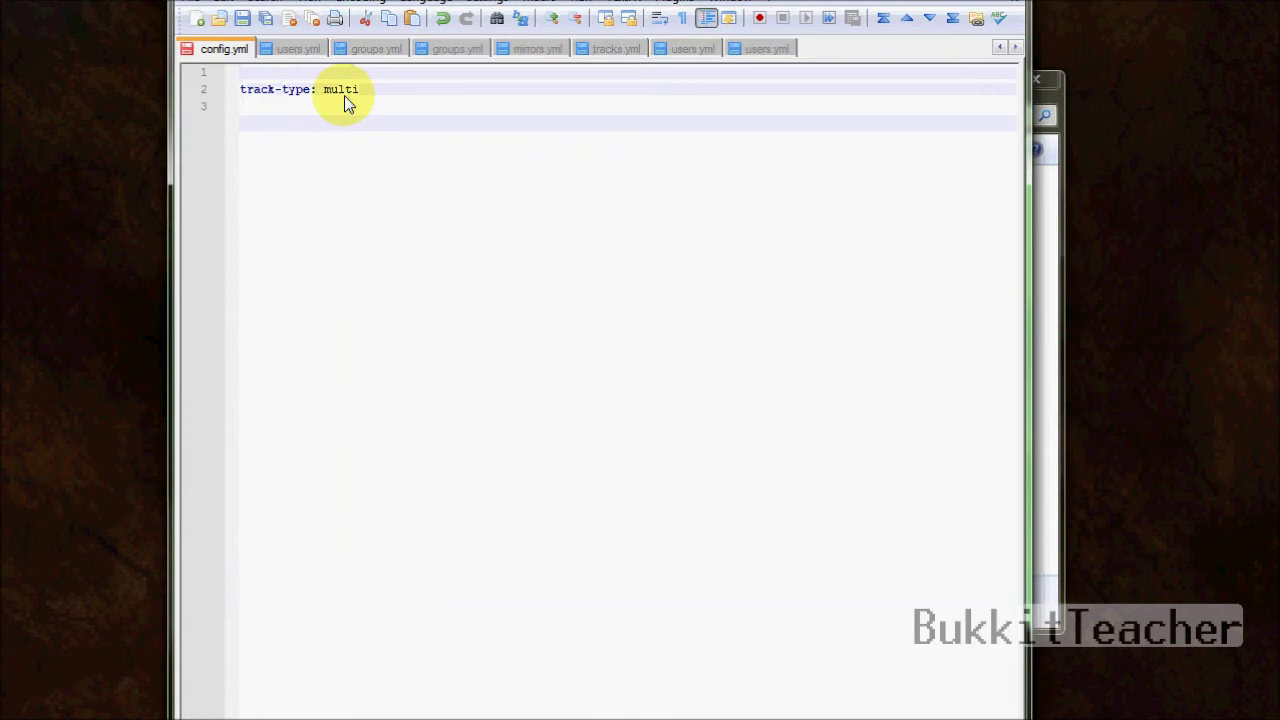
key(Delete)
key(Delete)
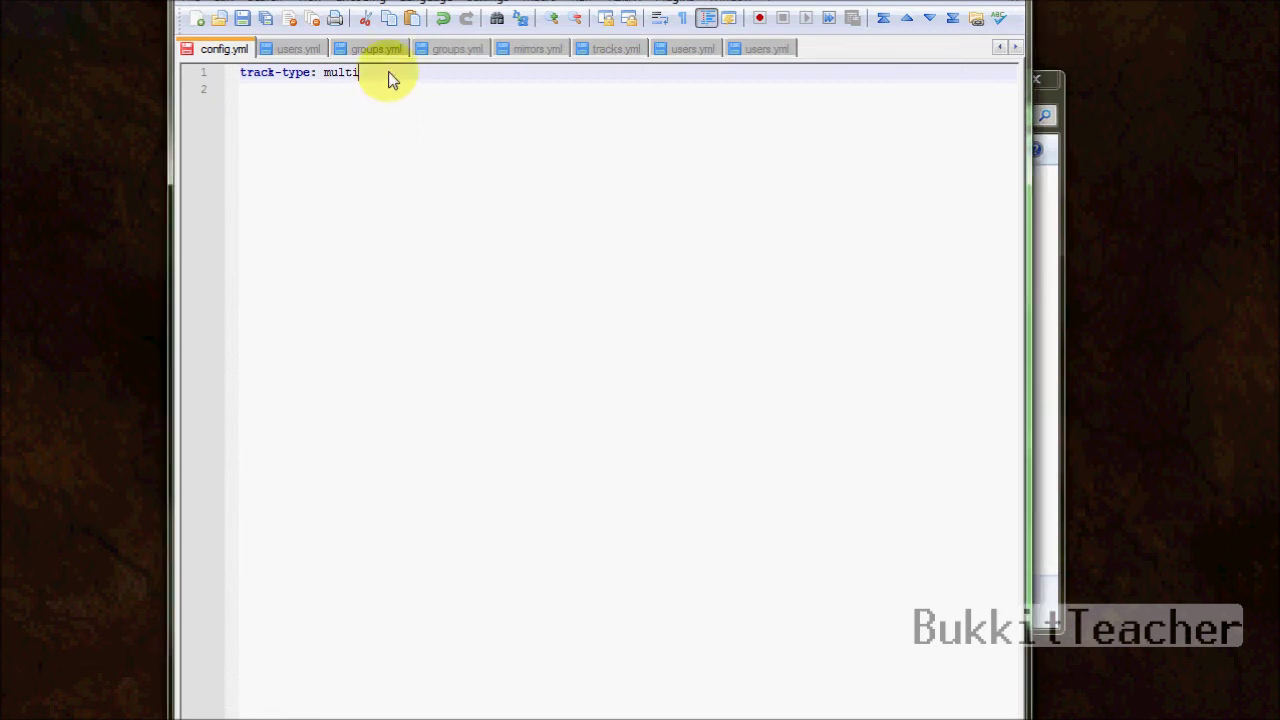
- Replace the track-type value with "single"
key(BackSpace)
key(BackSpace)
key(BackSpace)
key(BackSpace)
key(BackSpace)
text(single)
key(Return)
- Change the track-type value to "lump"
key(BackSpace)
key(BackSpace)
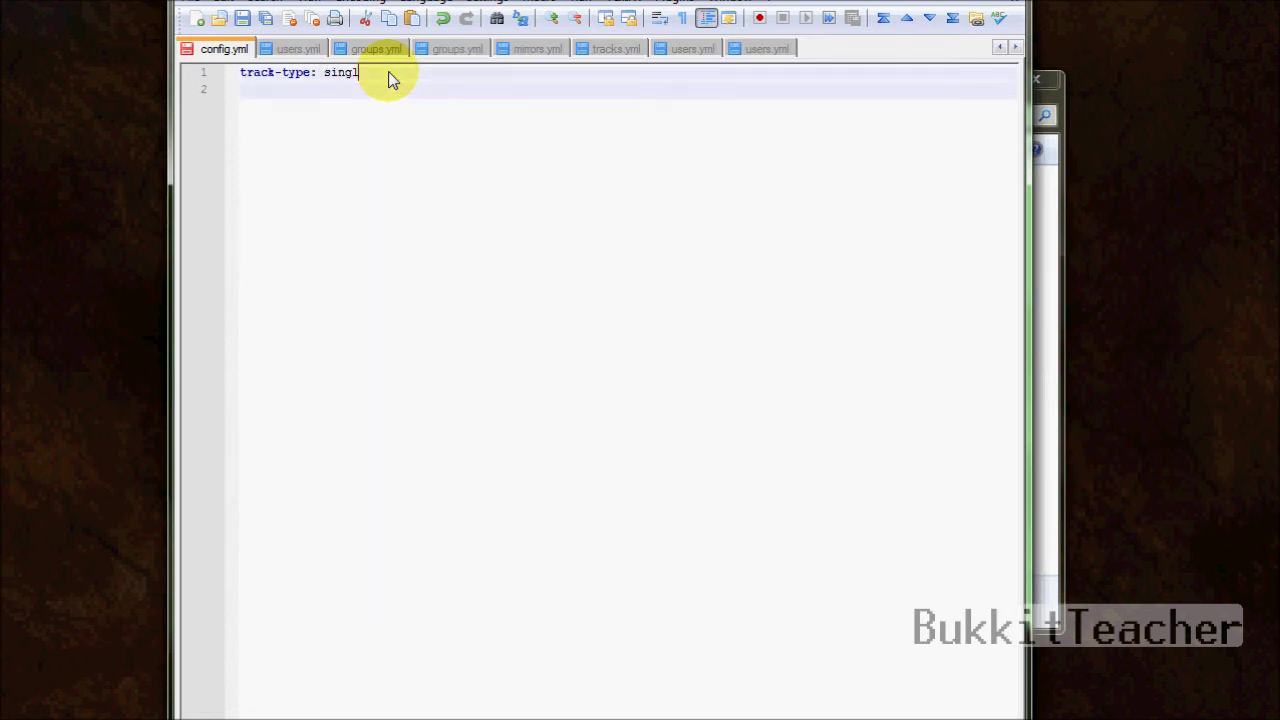
key(BackSpace)
key(BackSpace)
key(BackSpace)
key(BackSpace)
key(BackSpace)
text(lump)
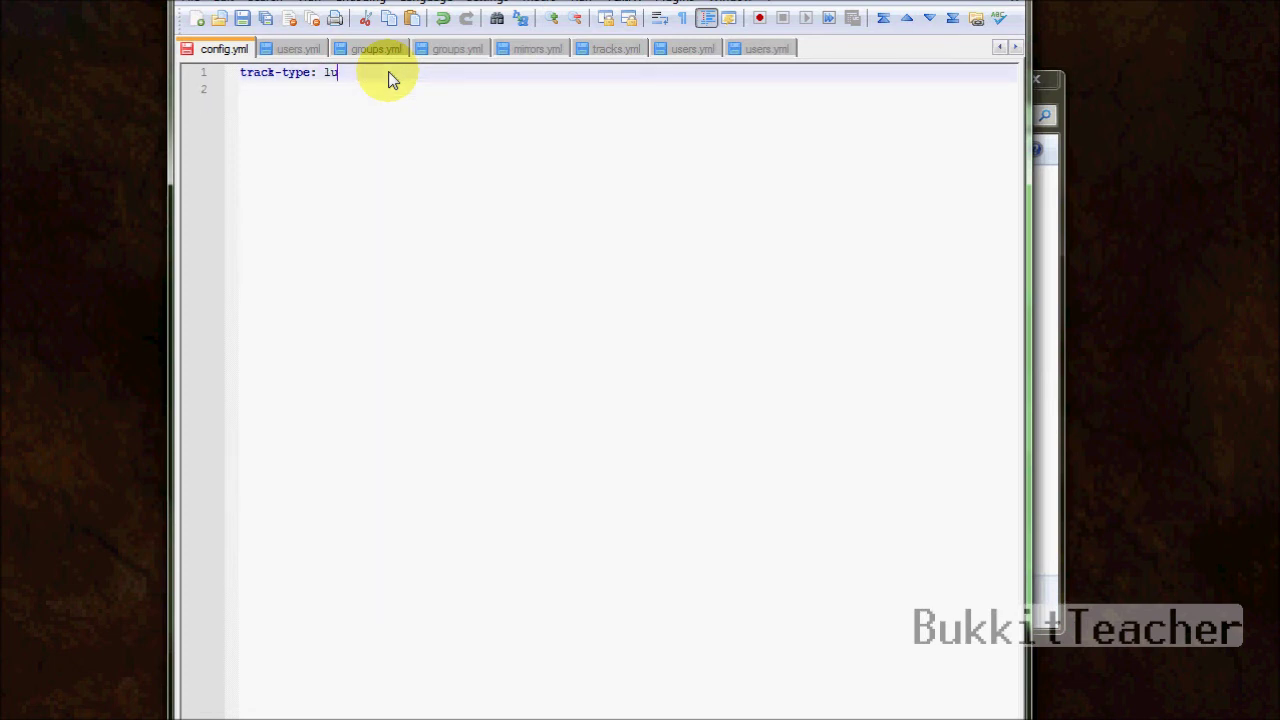
- Set the track-type value back to "multi"
key(BackSpace)
key(BackSpace)
key(BackSpace)
key(BackSpace)
text(multi)
drag(400, 78, 176, 75)
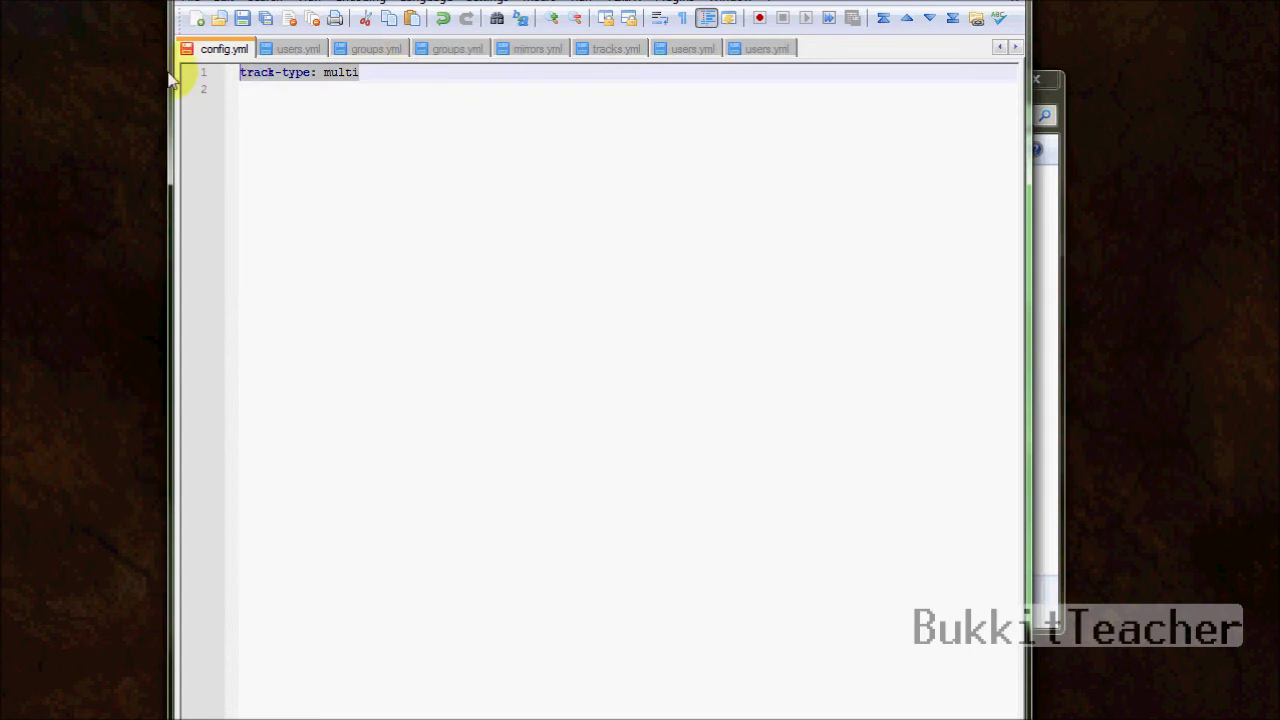
click(408, 80)
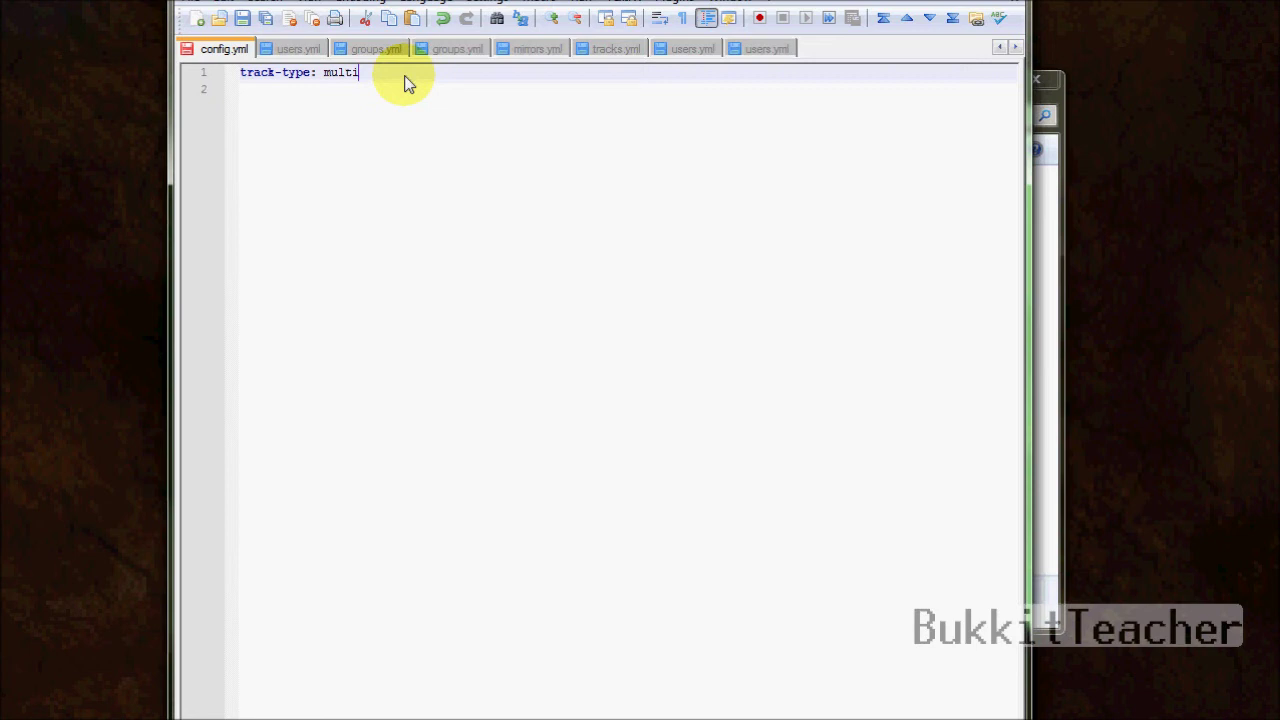
- Add an example user entry below the track-type line, leaving a blank line and ending the player's username with a colon
key(Return)
key(Return)
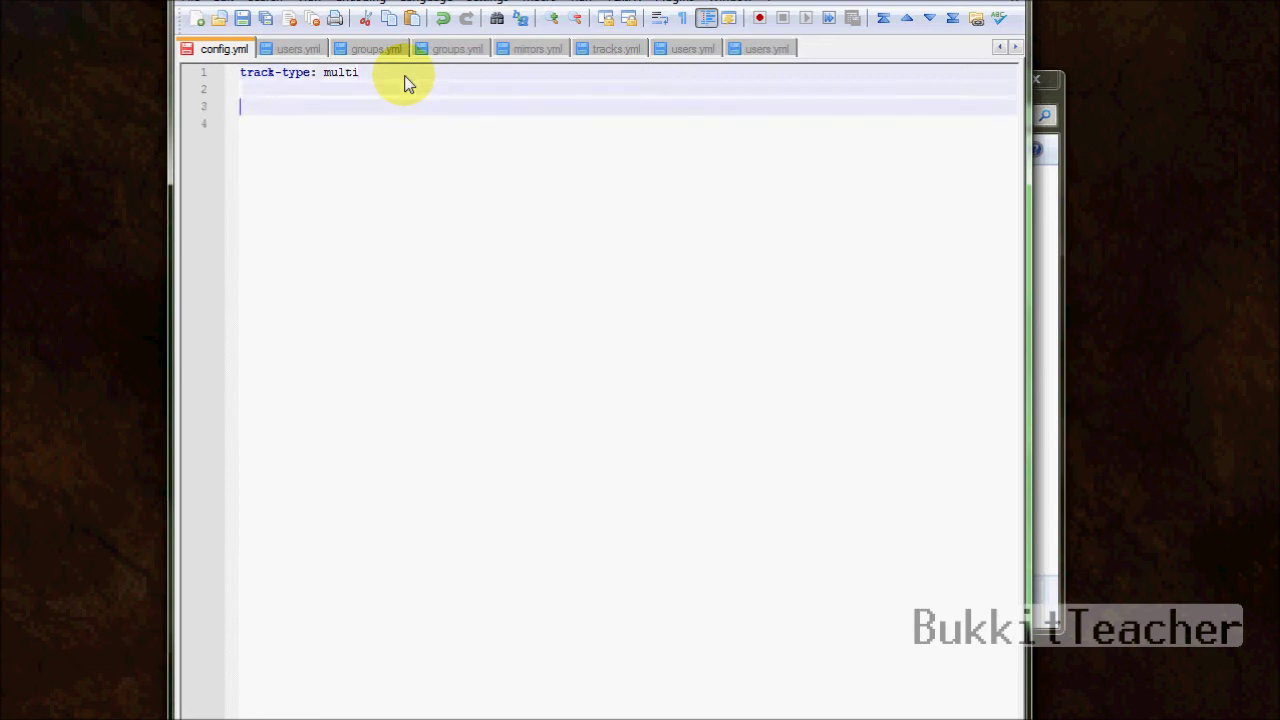
text(apachekiller)
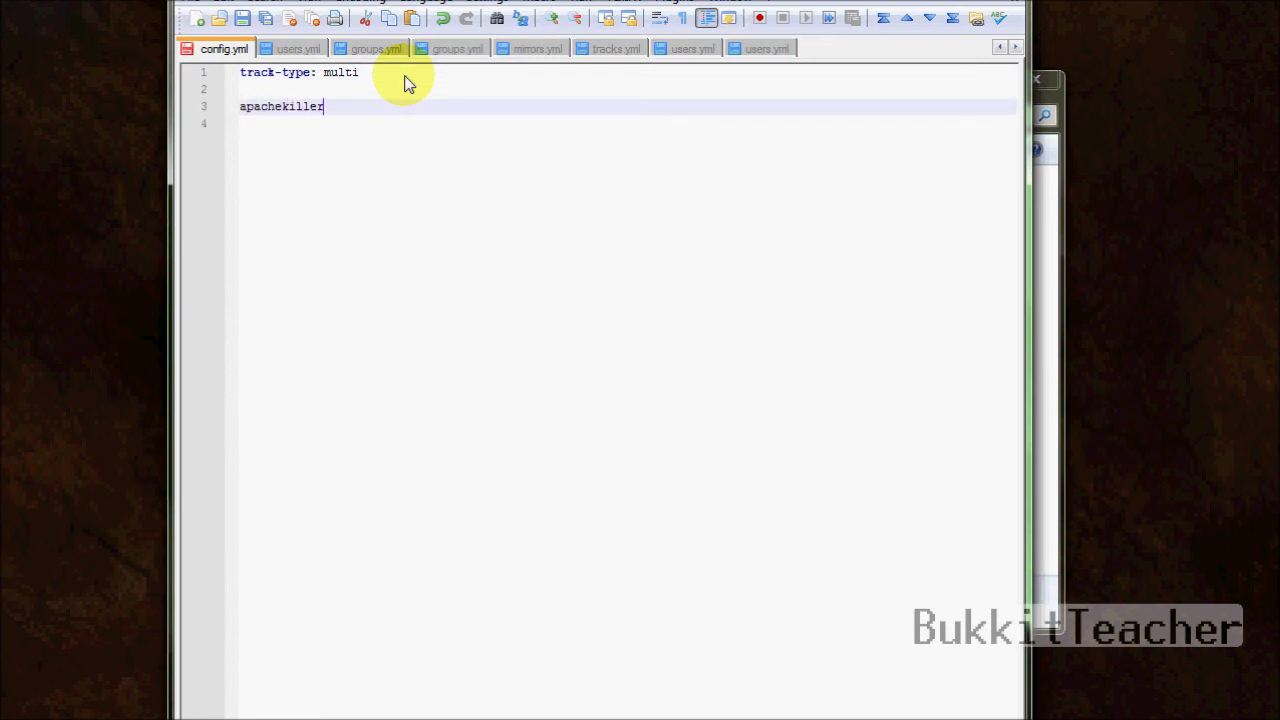
key(Return)
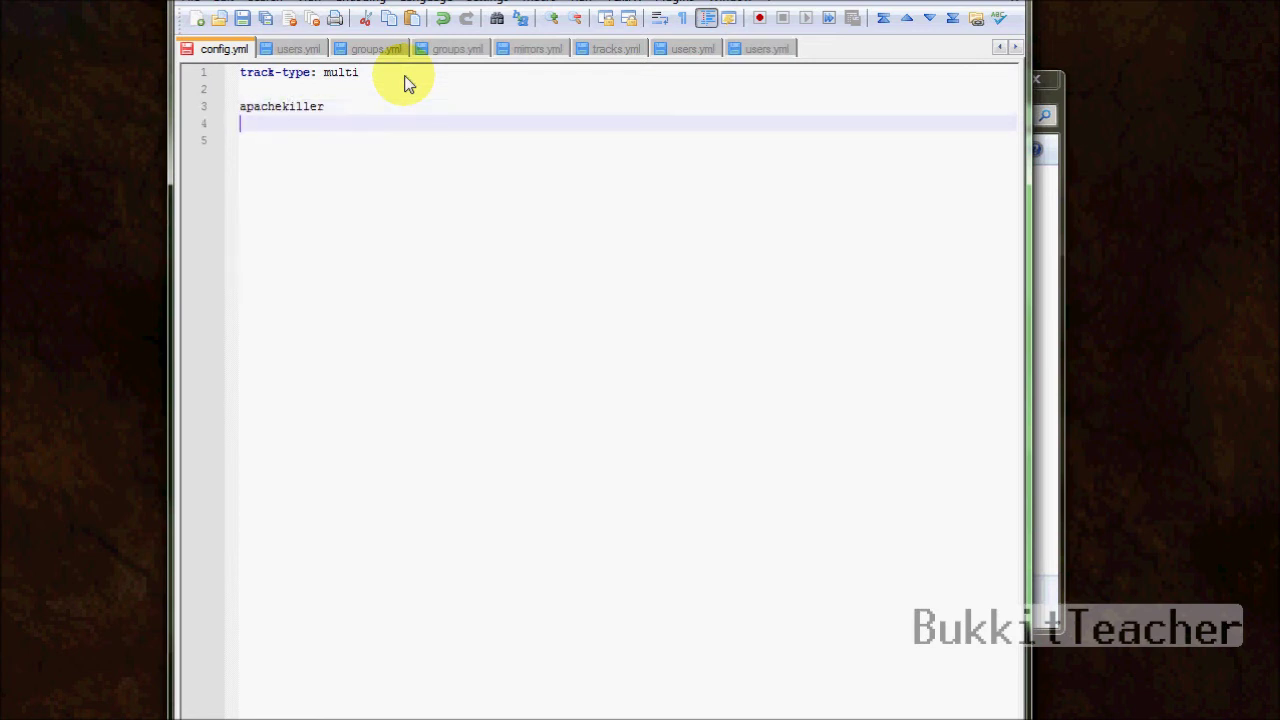
key(BackSpace)
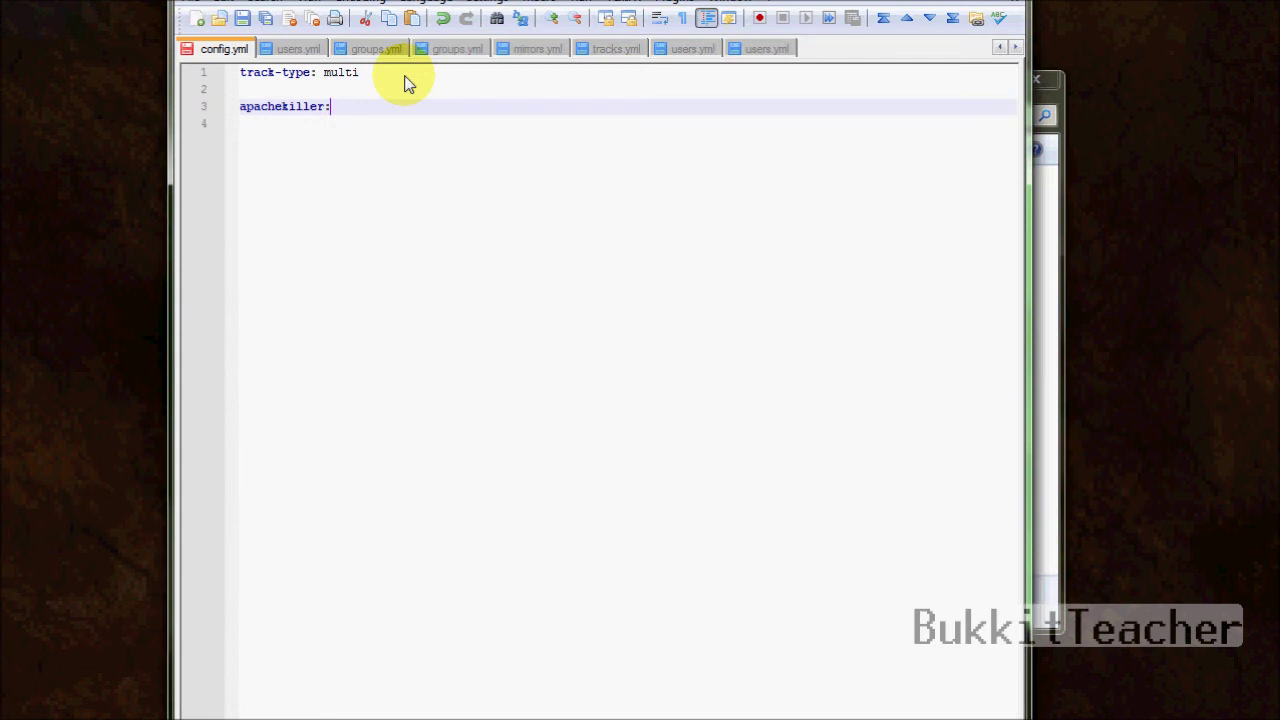
text(:)
key(Return)
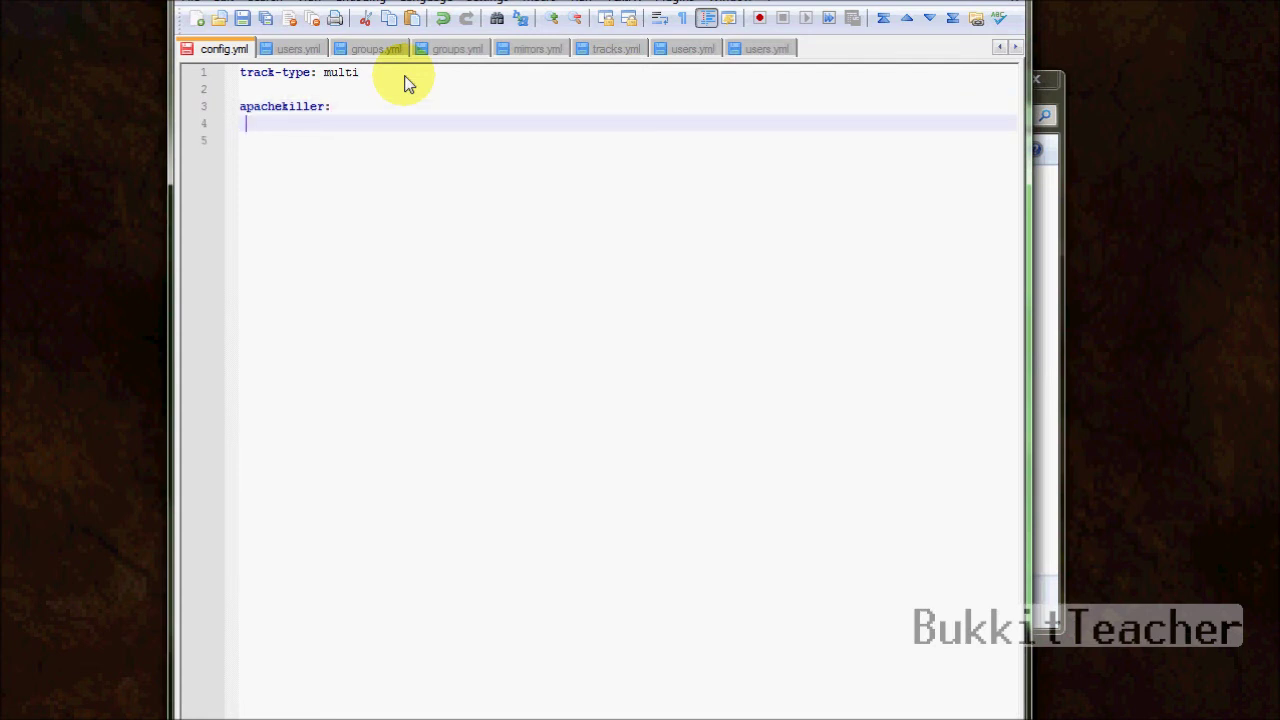
- Add an indented "groups:" key under the example user, listing "- Guest" beneath it
text(groups:)
key(Return)
key(BackSpace)
key(BackSpace)
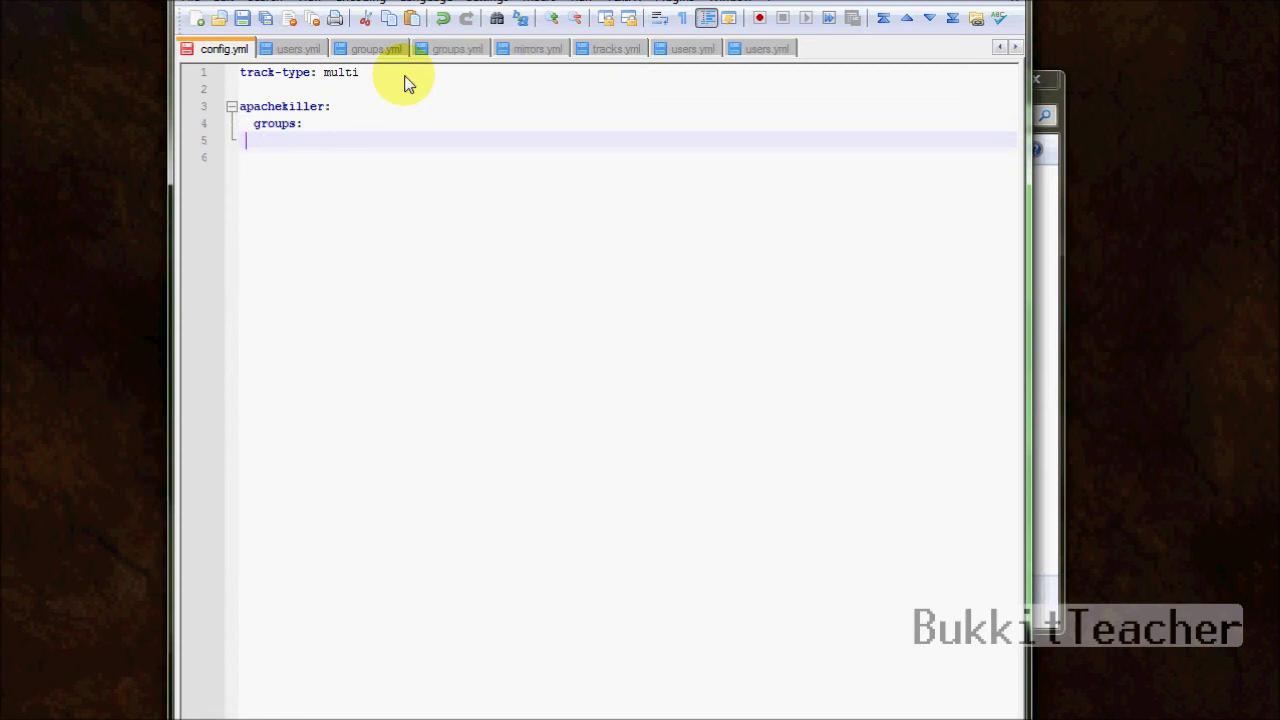
key(BackSpace)
key(BackSpace)
text(- Guest)
- Add "- Builder" below Guest in the example user's groups list
click(405, 77)
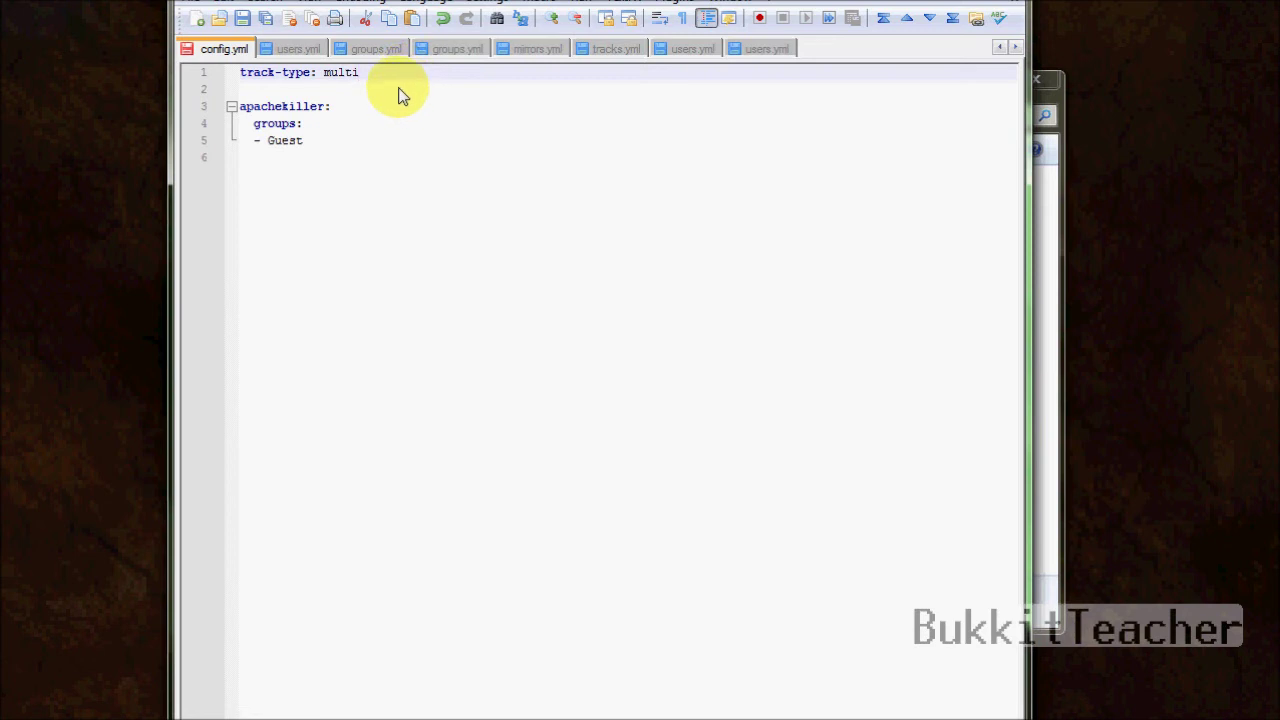
click(364, 150)
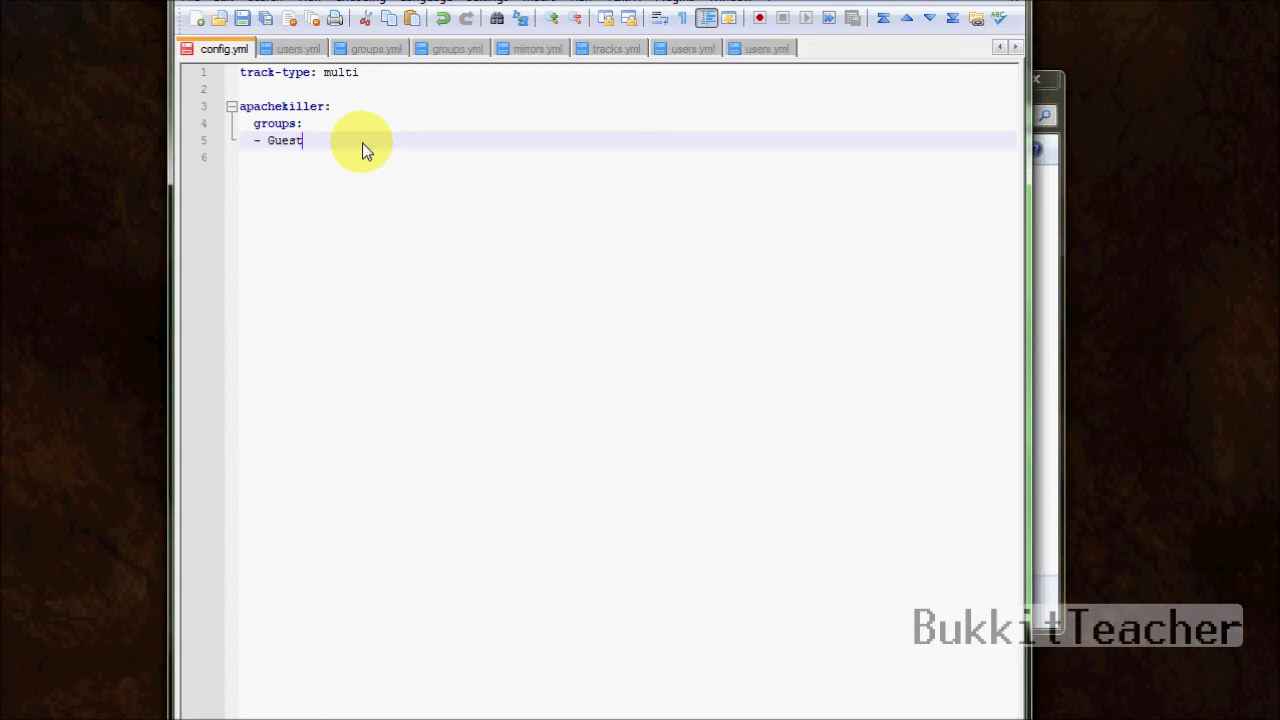
key(Return)
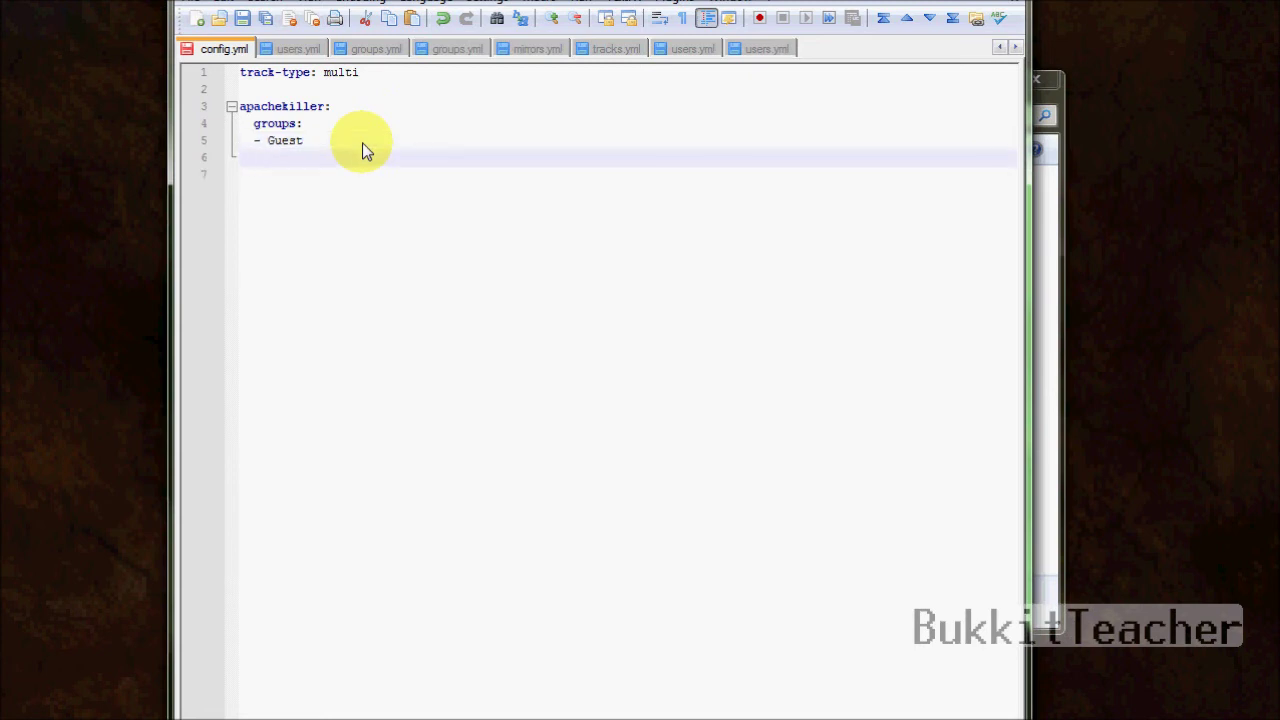
key(BackSpace)
key(BackSpace)
text(- Builder)
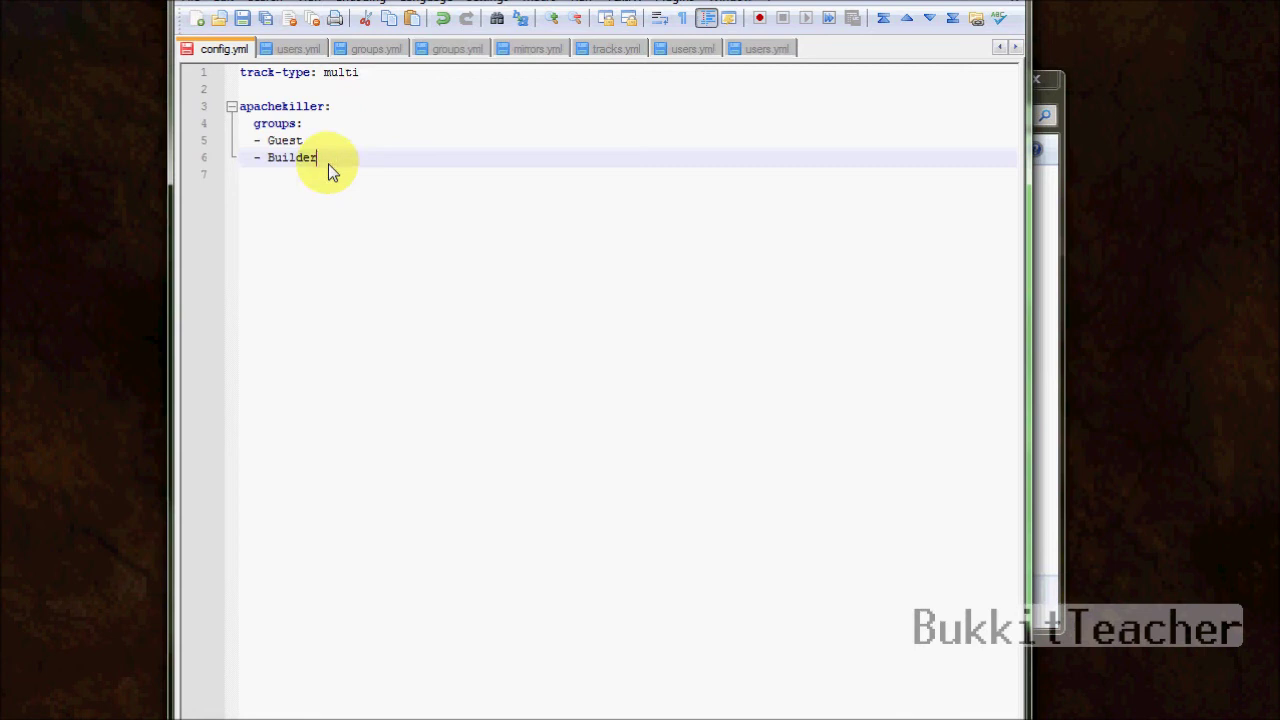
- Delete the Builder entry from the example user's groups list
click(258, 142)
click(322, 159)
triple_click(244, 161)
key(BackSpace)
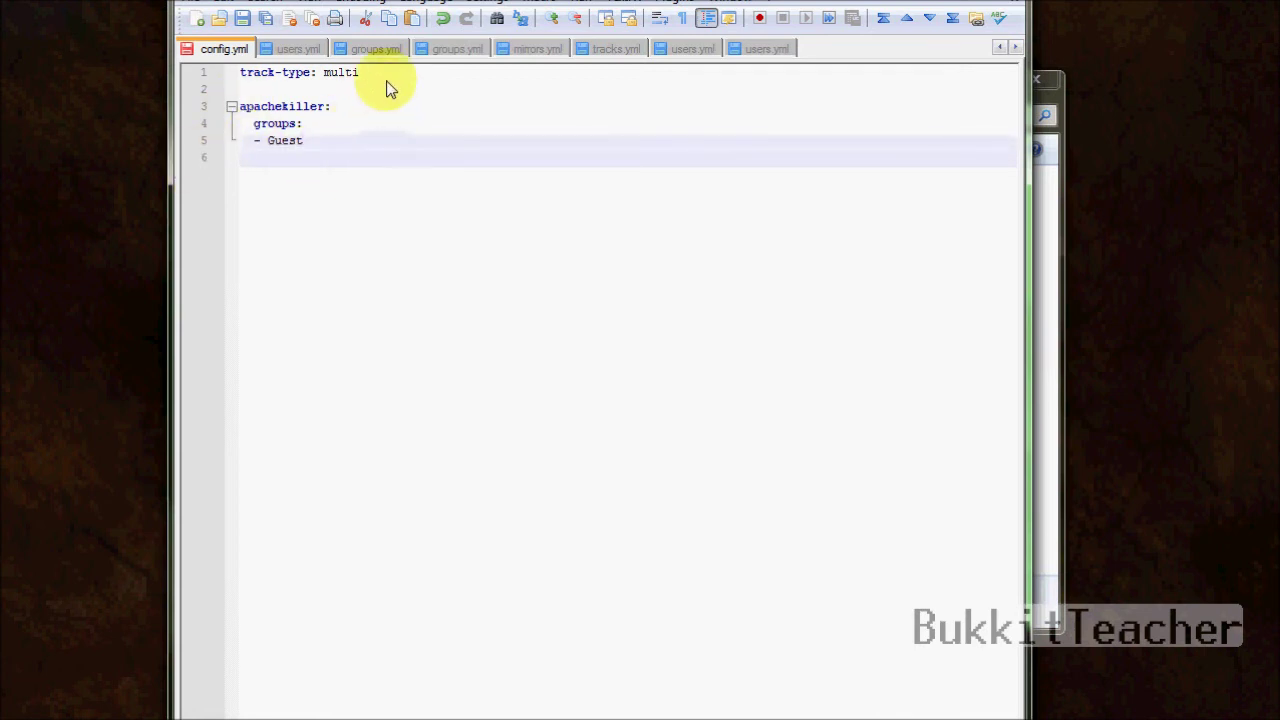
- Set track-type to "single" in config.yml, above the example user entry
click(384, 76)
key(BackSpace)
key(BackSpace)
key(BackSpace)
key(BackSpace)
key(BackSpace)
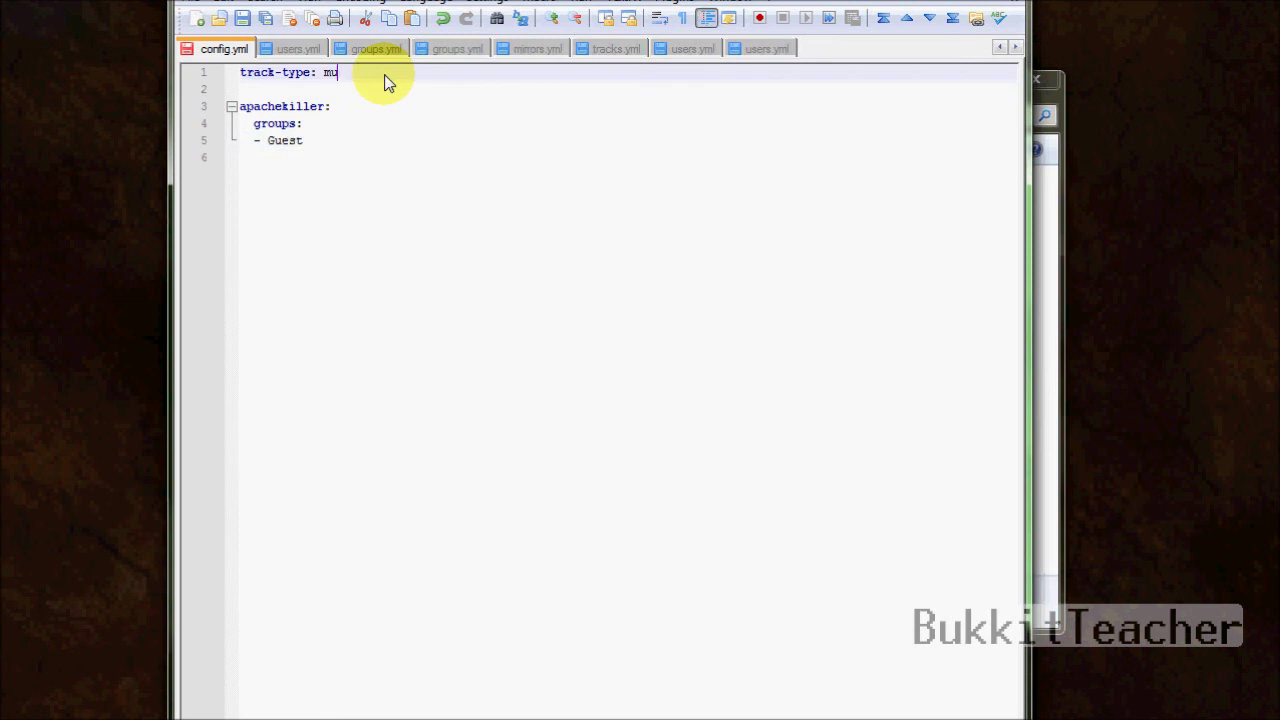
text(single)
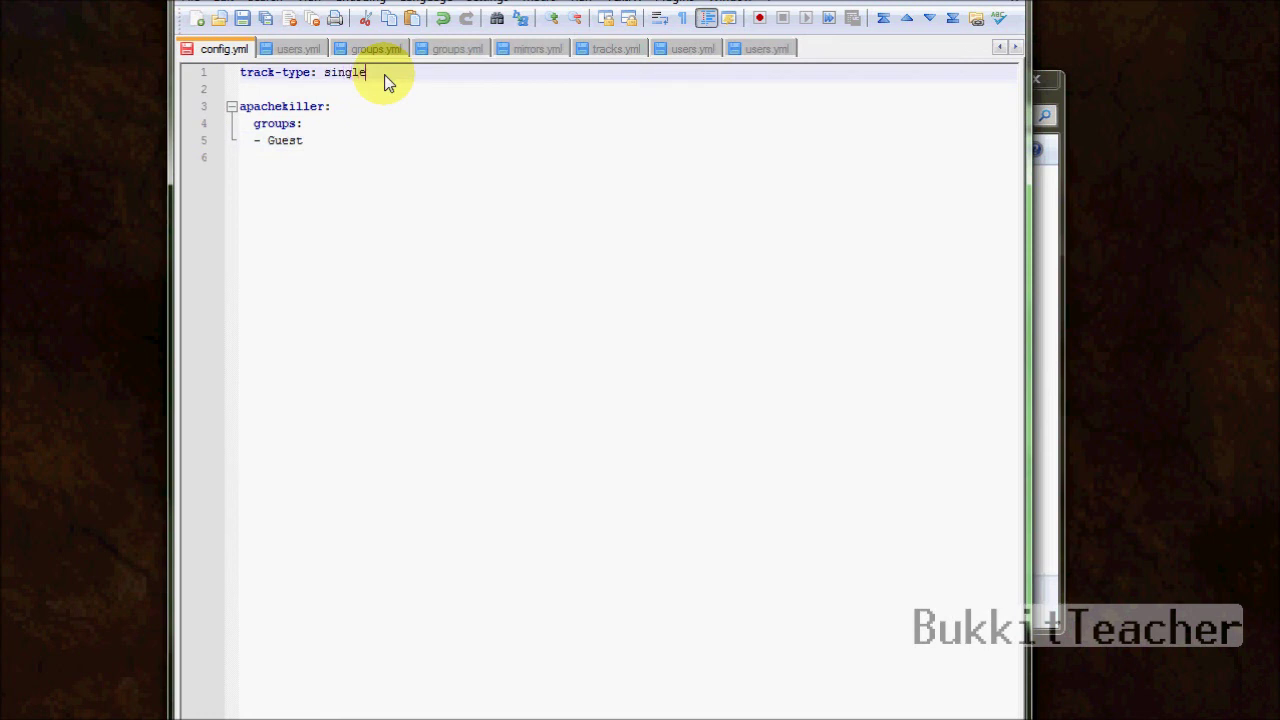
click(343, 149)
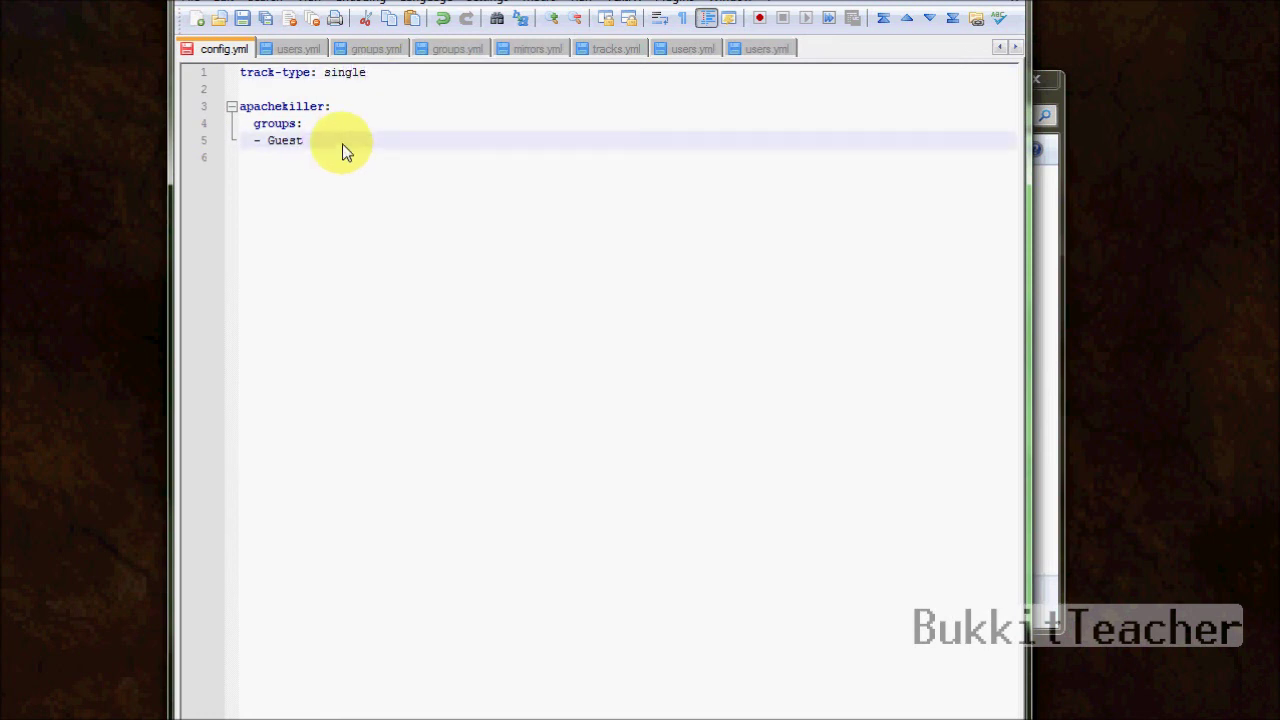
- Replace Guest with Builder in the example user's groups list
key(BackSpace)
key(BackSpace)
key(BackSpace)
key(BackSpace)
key(BackSpace)
text(Builder)
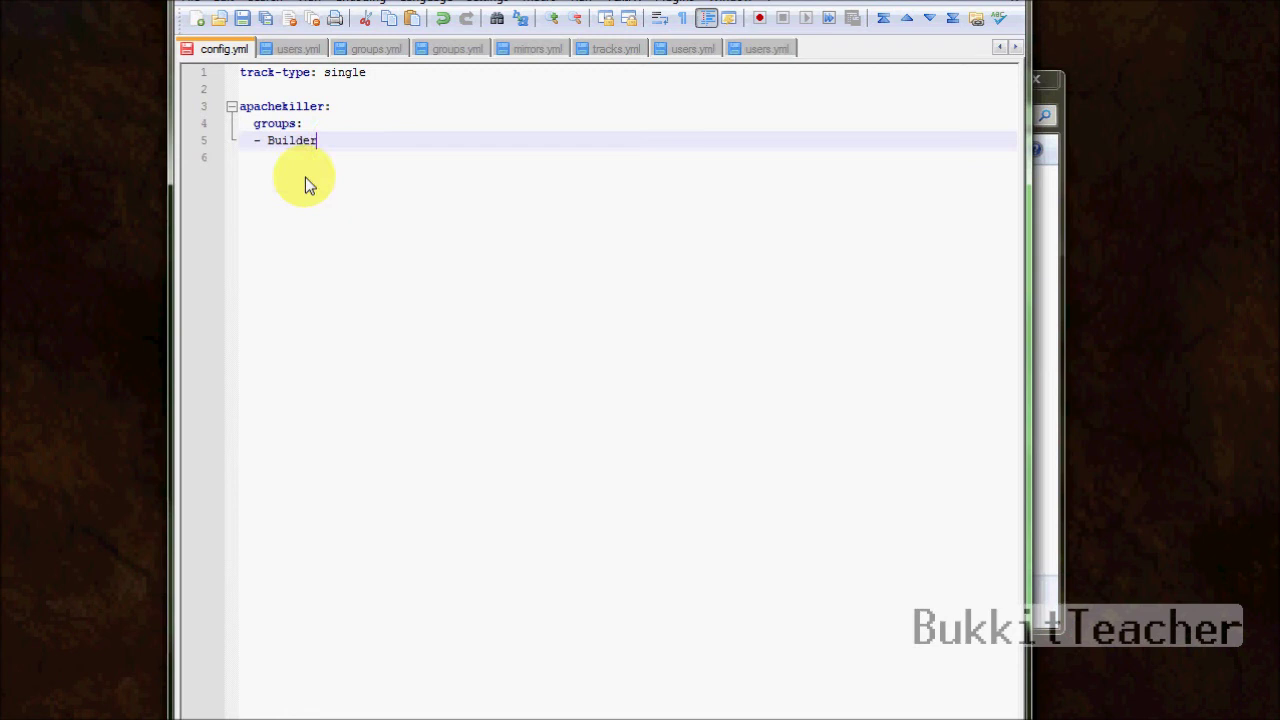
click(305, 172)
click(347, 140)
click(347, 93)
click(348, 139)
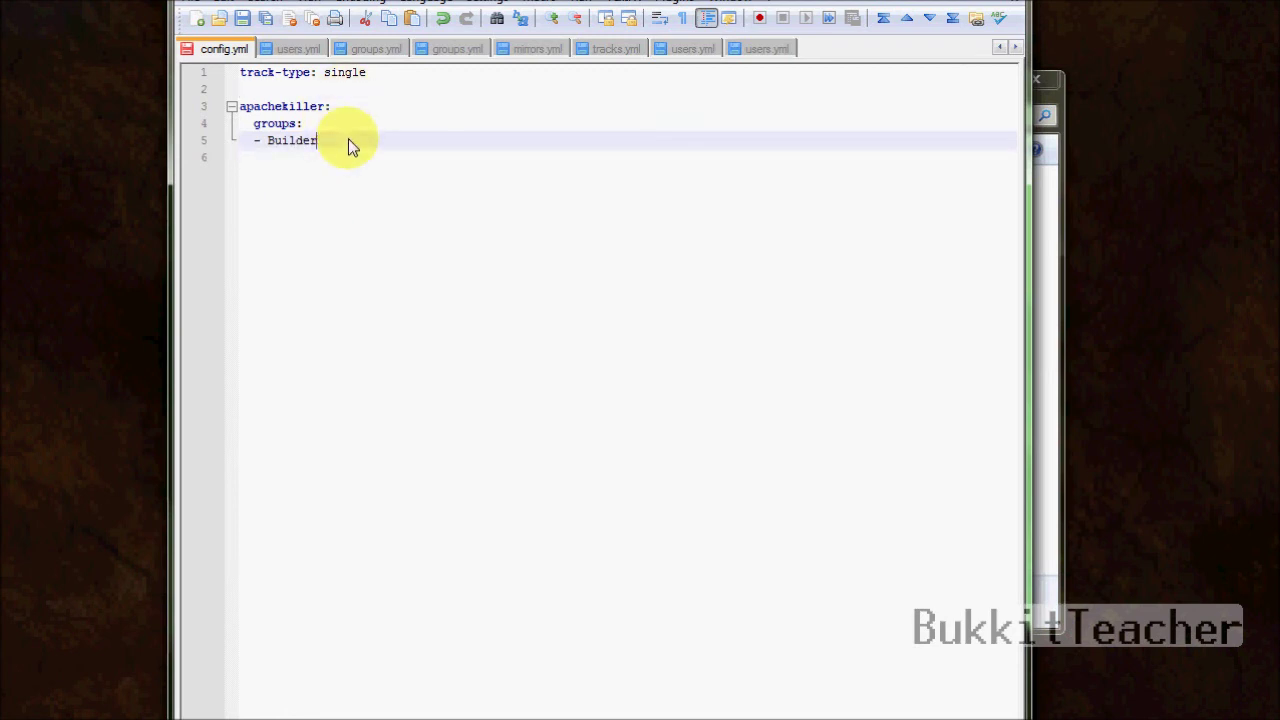
- Change the track-type value in config.yml to "lump"
click(378, 76)
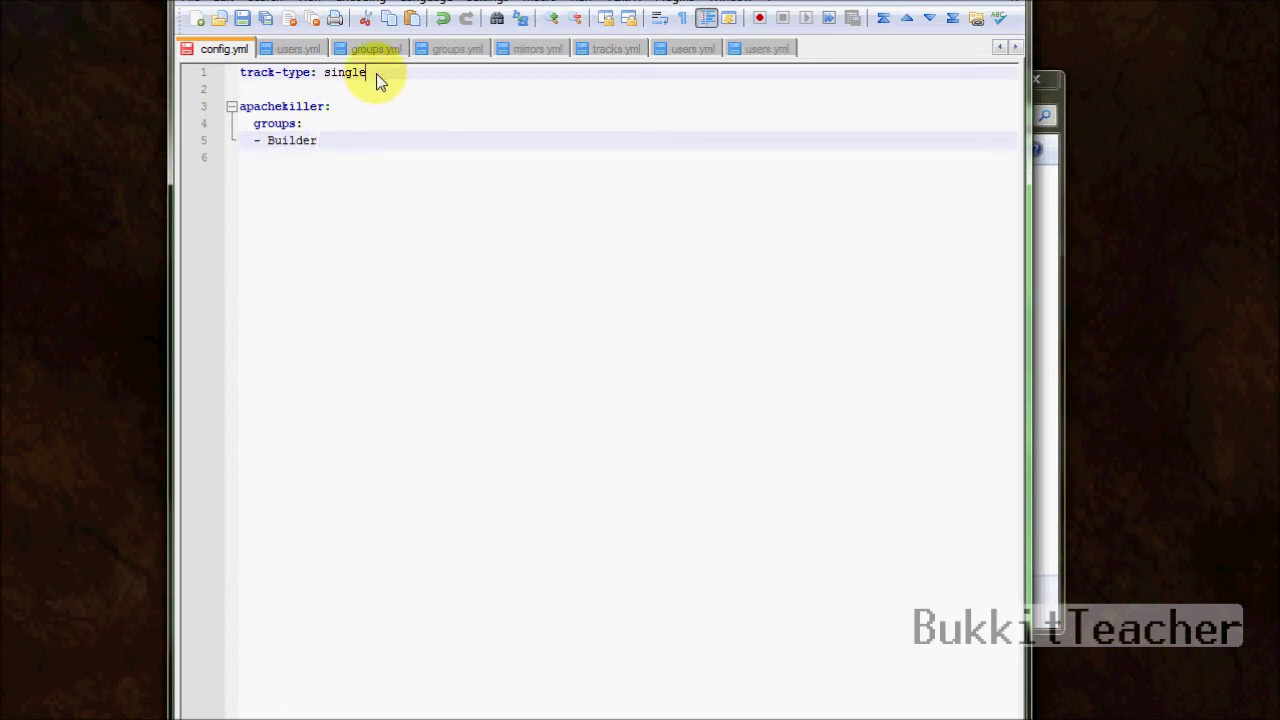
key(BackSpace)
key(BackSpace)
key(BackSpace)
key(BackSpace)
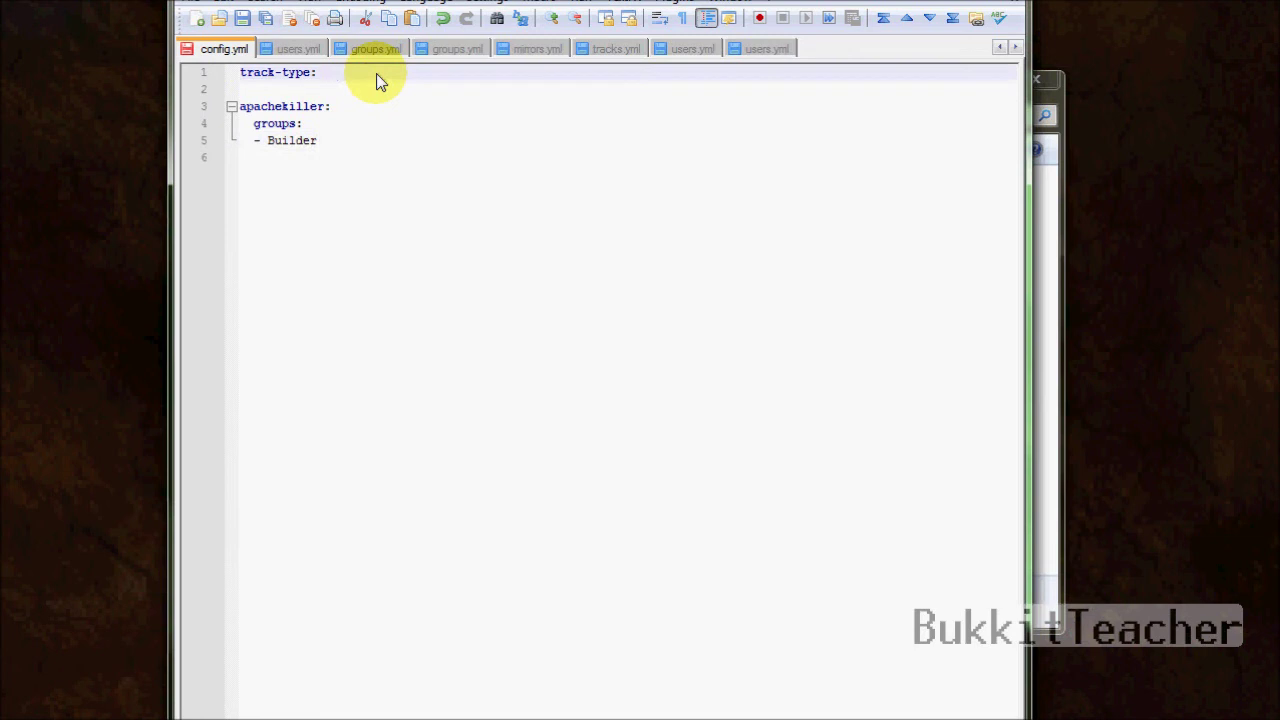
text(lump)
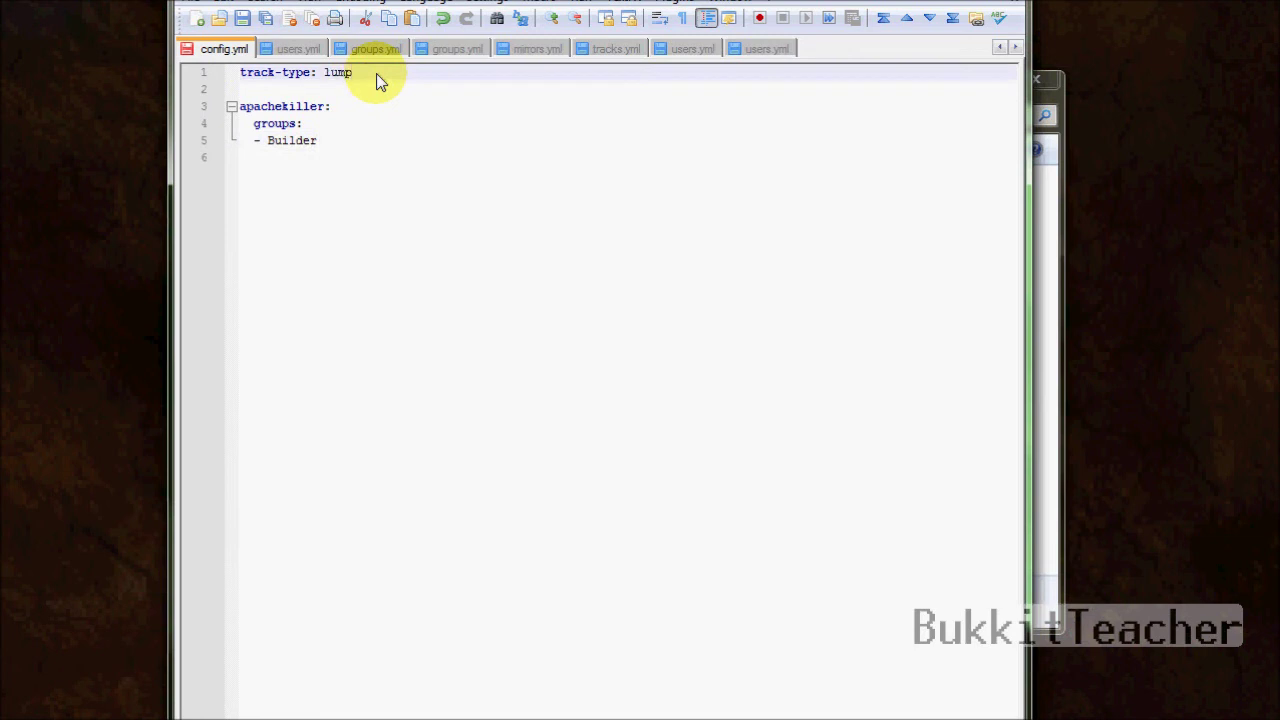
- Replace Builder with Guest in the example user's groups list and start a new line beneath it
click(370, 144)
key(BackSpace)
key(BackSpace)
key(BackSpace)
key(BackSpace)
key(BackSpace)
key(BackSpace)
key(BackSpace)
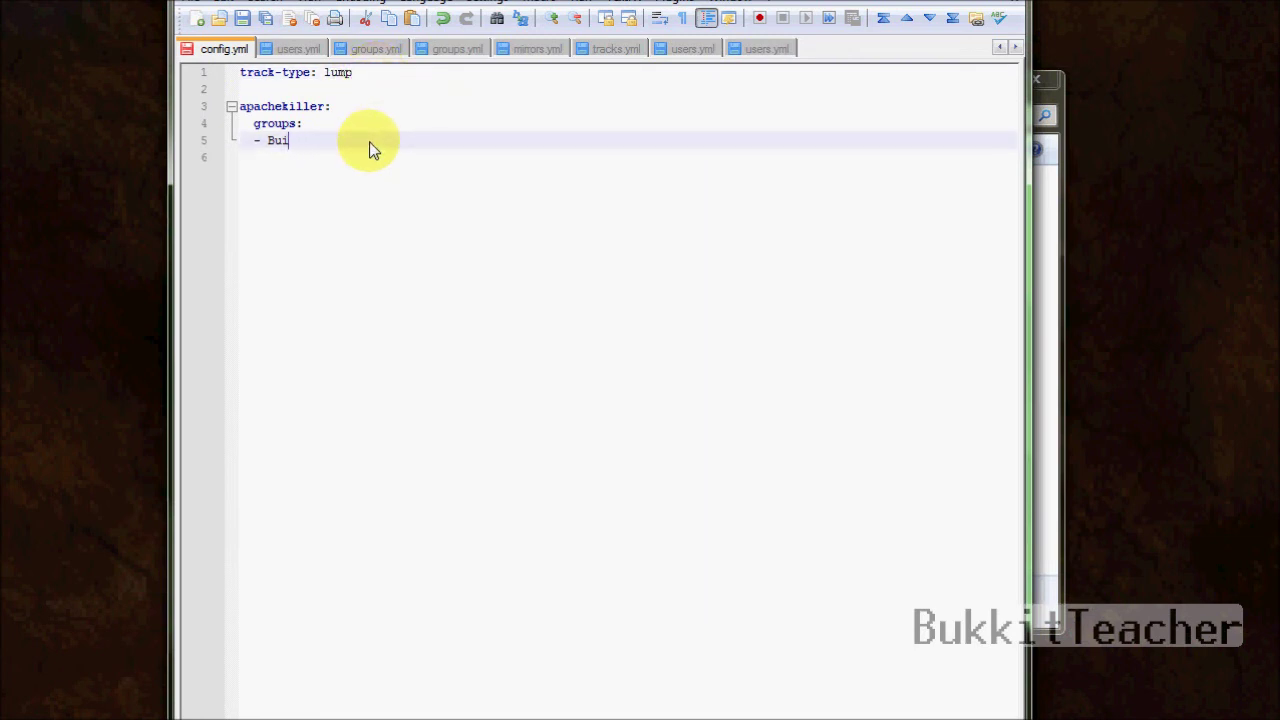
text(Guest)
key(Return)
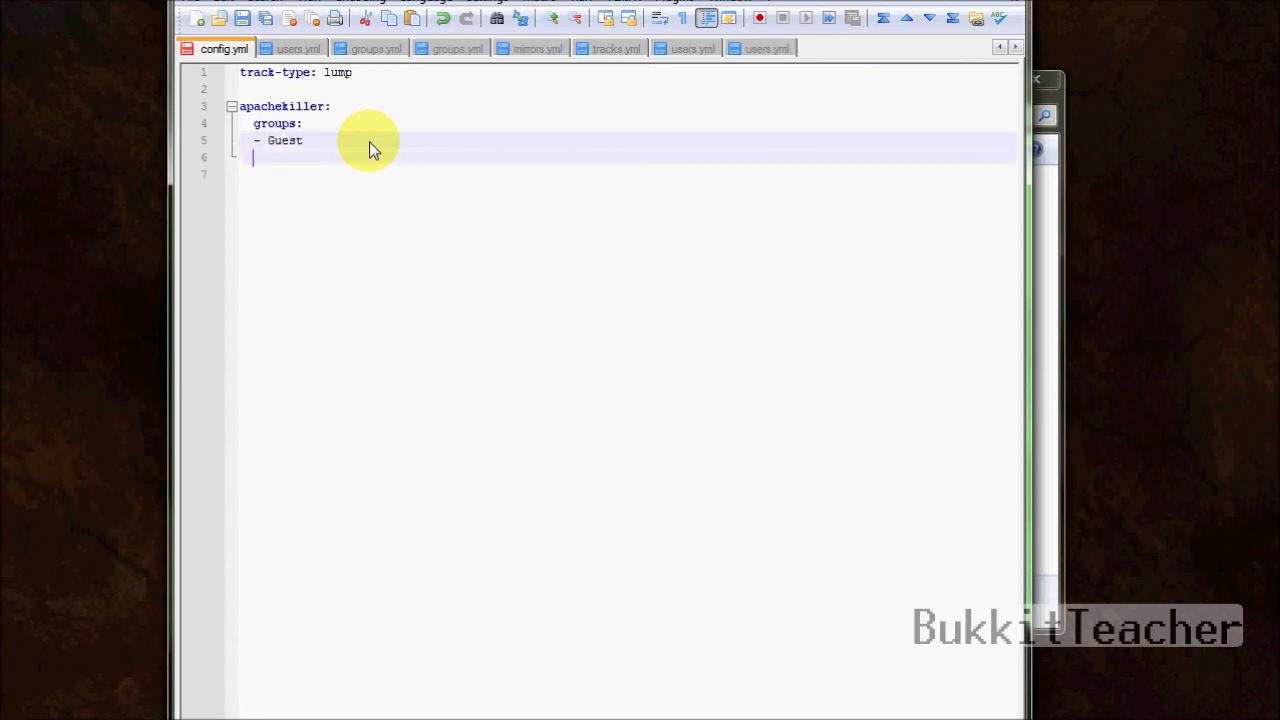
- Add "- Builder" and "- Admin" below Guest in the example user's groups list
key(BackSpace)
key(BackSpace)
text(- Builder)
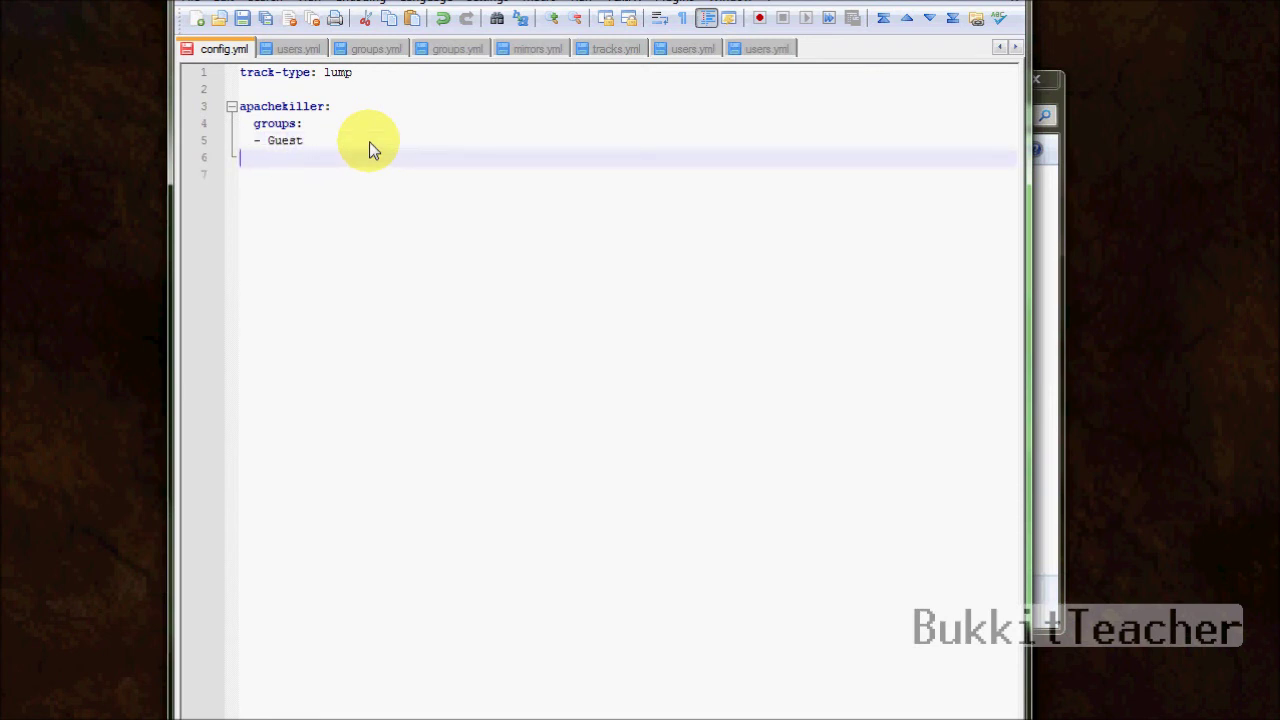
key(Return)
text(-)
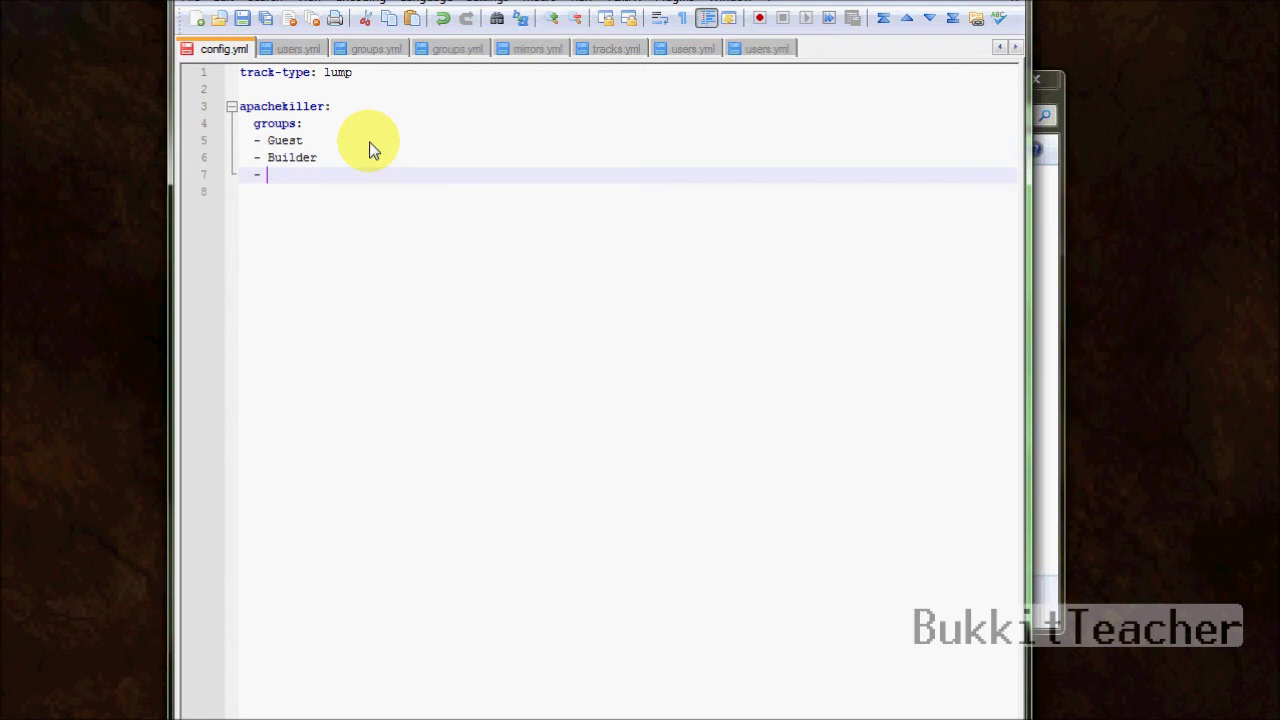
text(Admin)
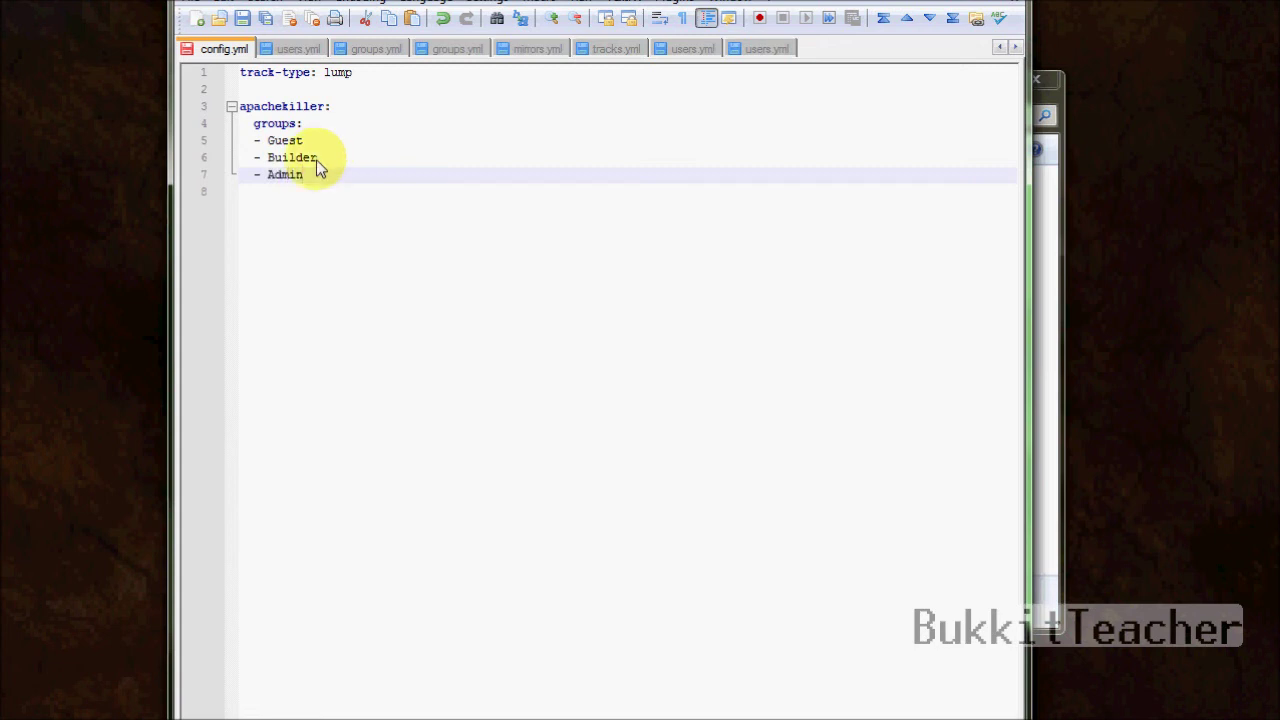
- Delete the entire example user entry, including its groups list, from below the track-type line in config.yml
click(316, 87)
click(371, 69)
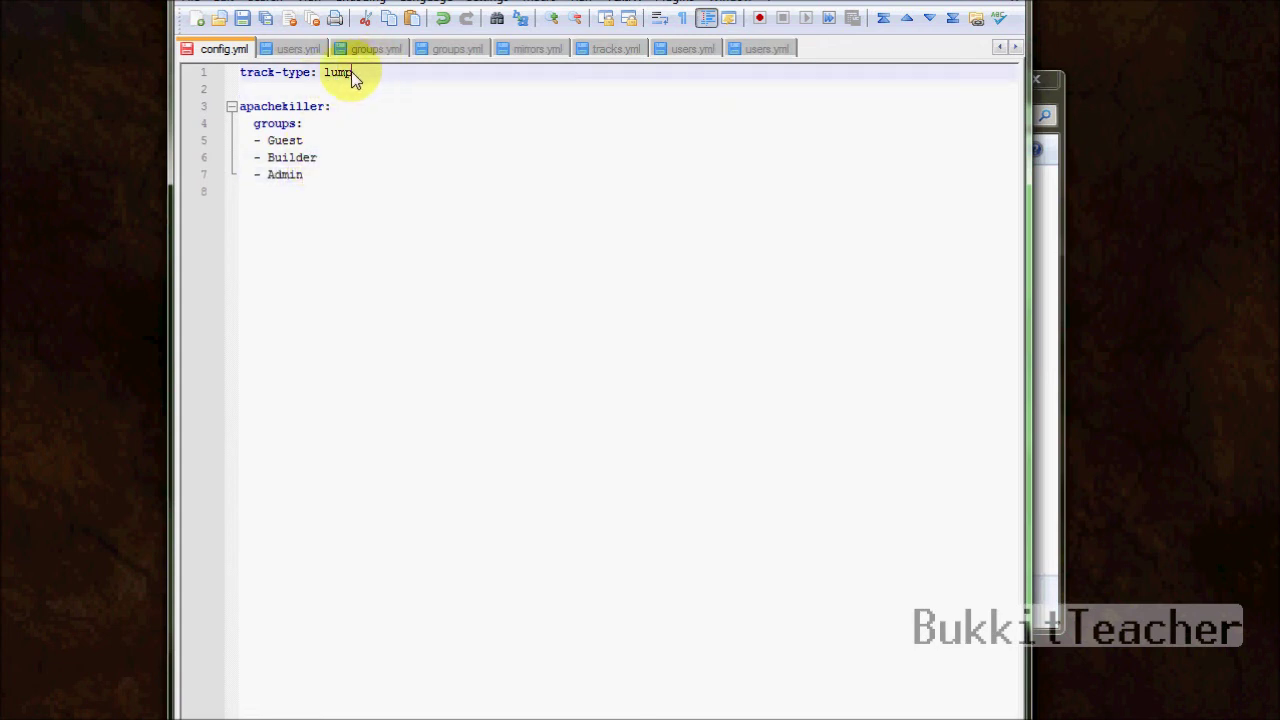
drag(349, 174, 100, 98)
key(Delete)
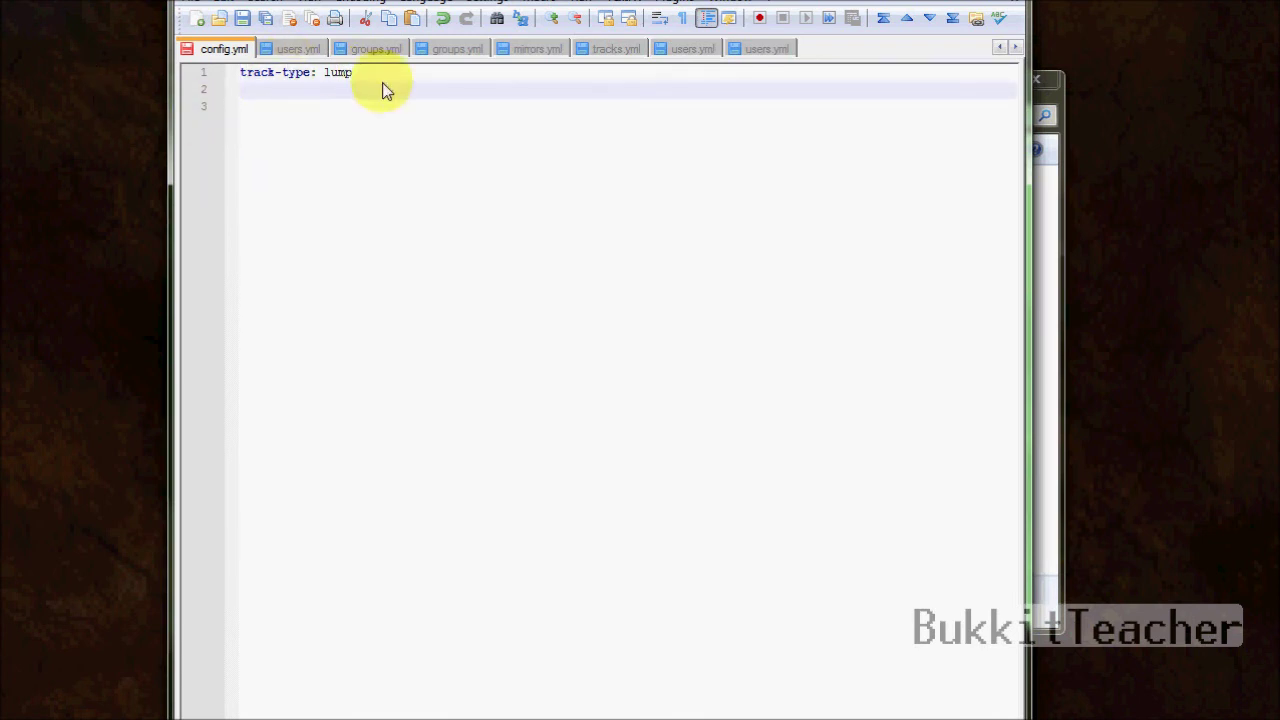
- Set track-type back to "single", save config.yml and close the text editor
click(380, 80)
key(BackSpace)
key(BackSpace)
key(BackSpace)
key(BackSpace)
text(sing)
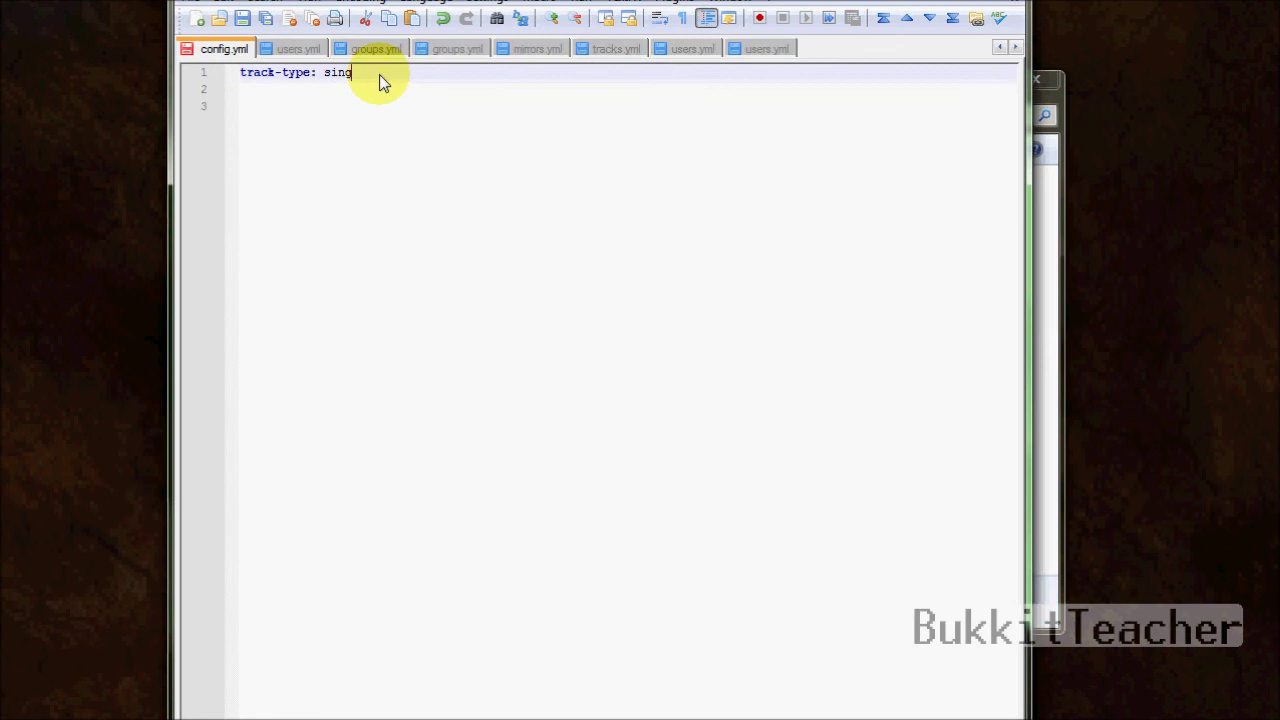
text(le)
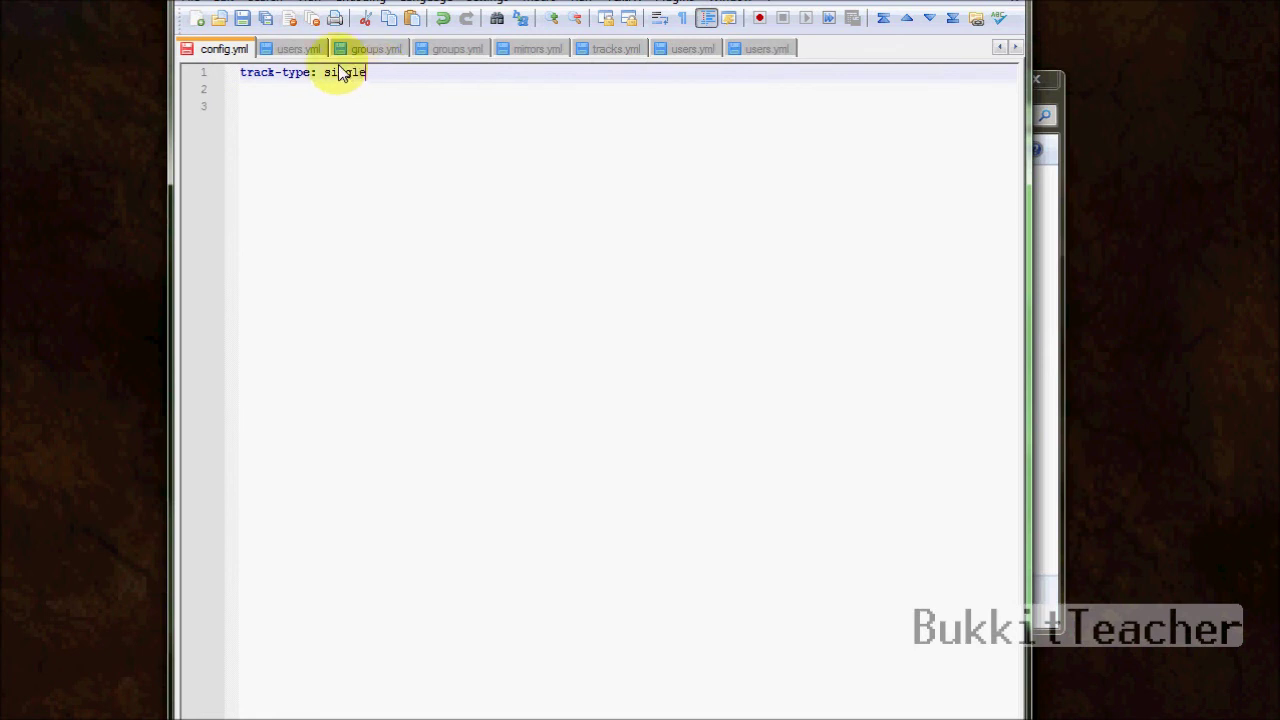
click(245, 20)
key(alt+F4)
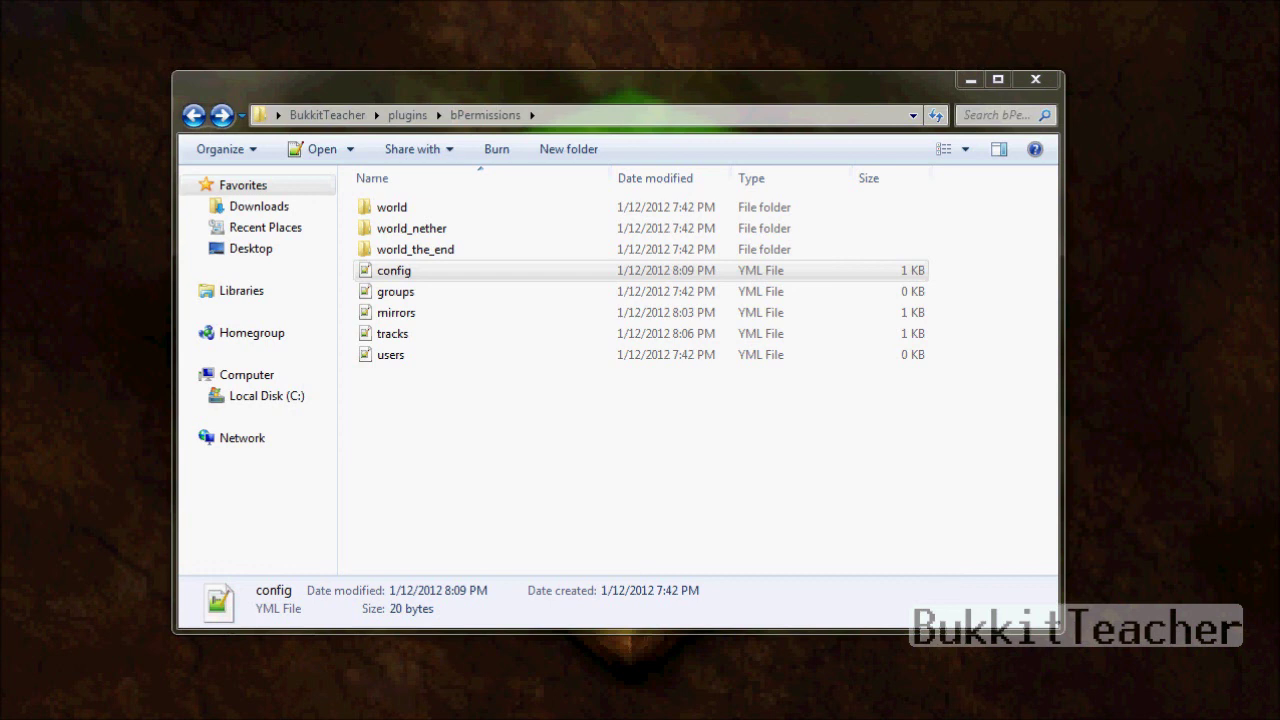
- Review the three world folders, look at the groups and users files inside world, and return to the bPermissions folder
click(763, 468)
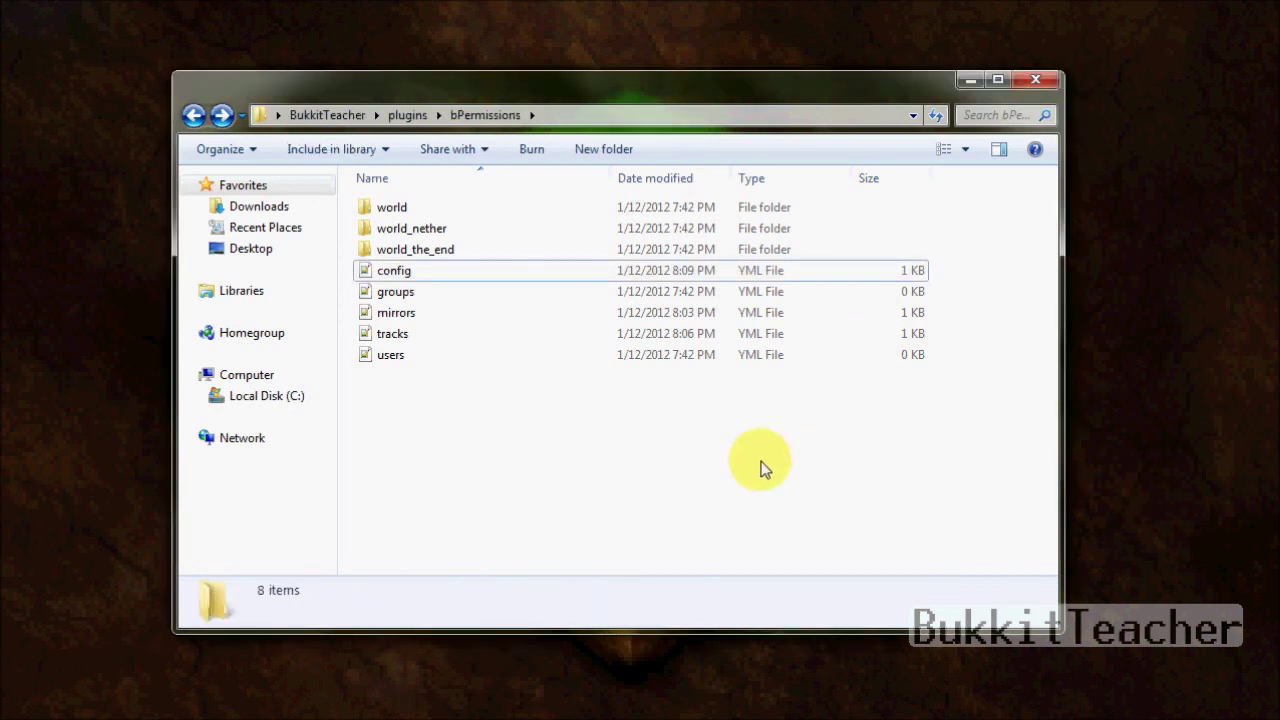
click(414, 213)
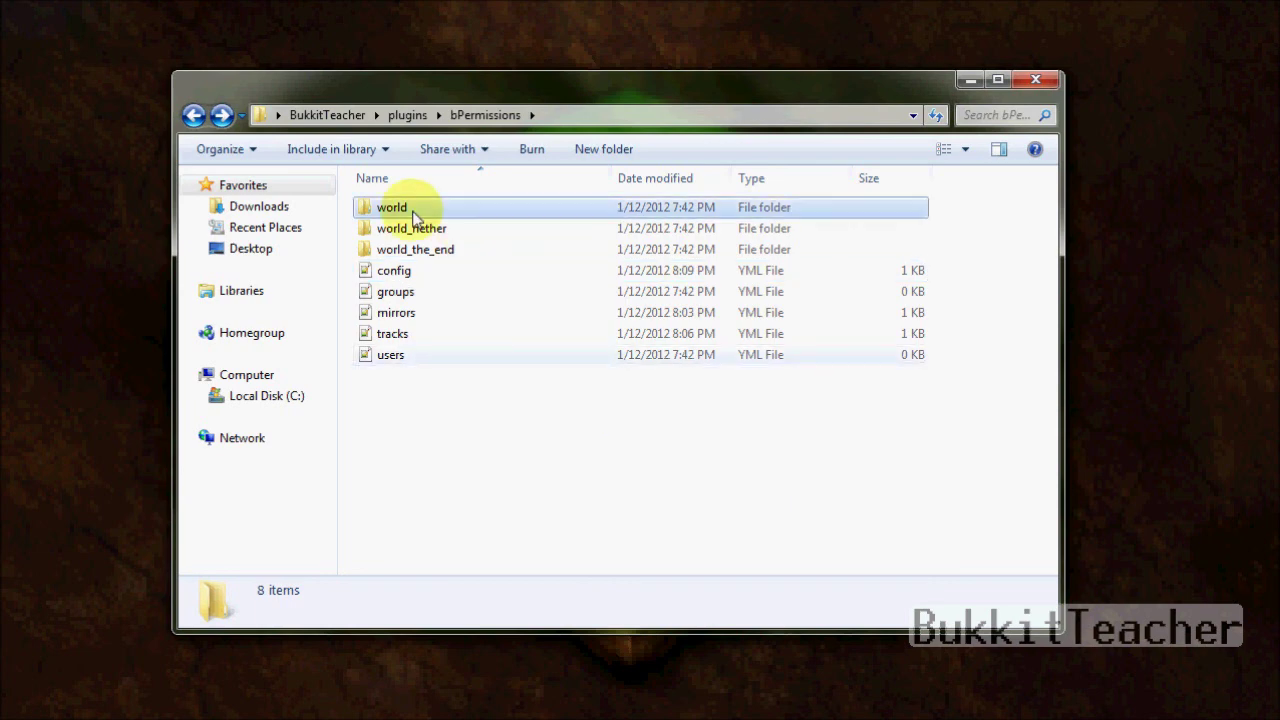
click(418, 250)
click(416, 227)
click(416, 212)
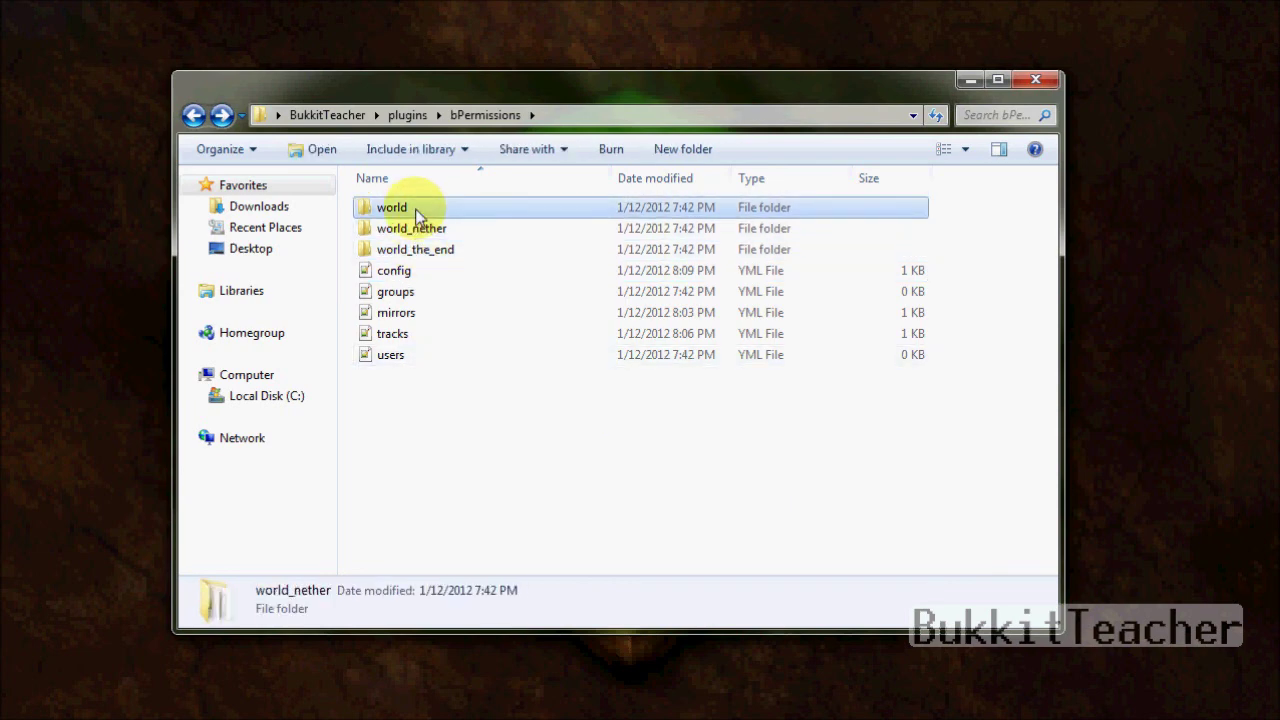
double_click(418, 213)
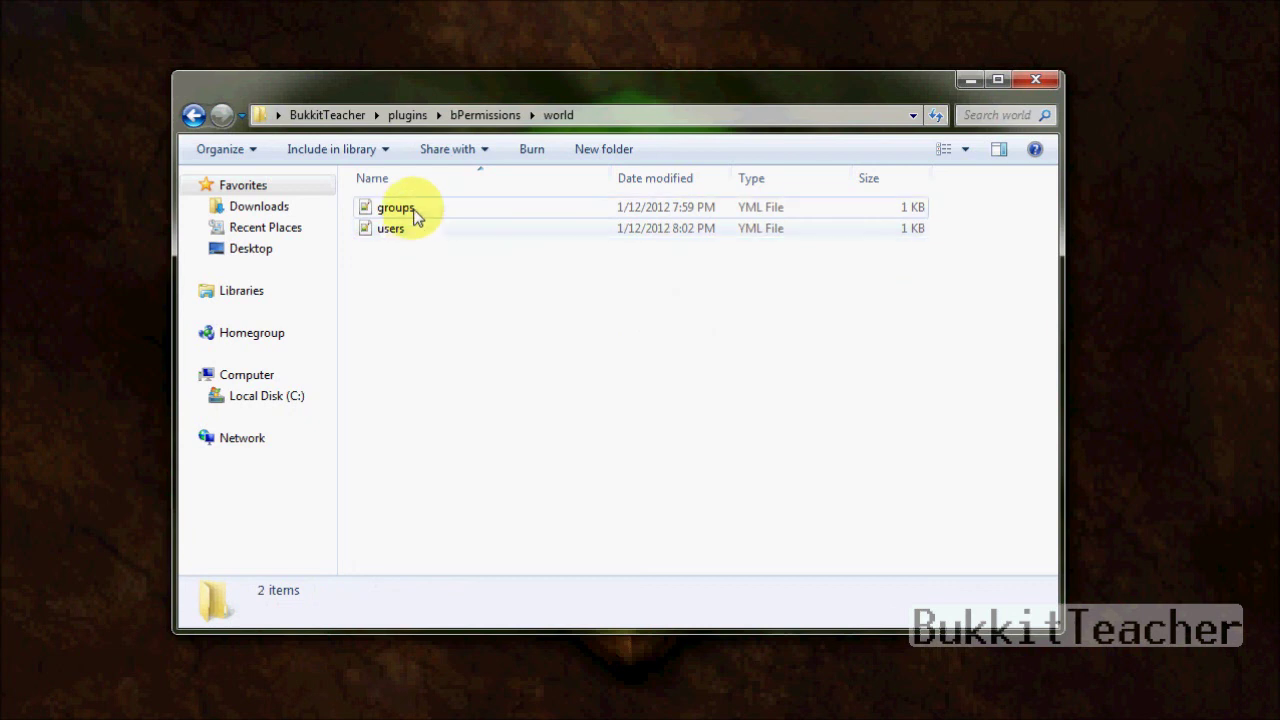
click(418, 217)
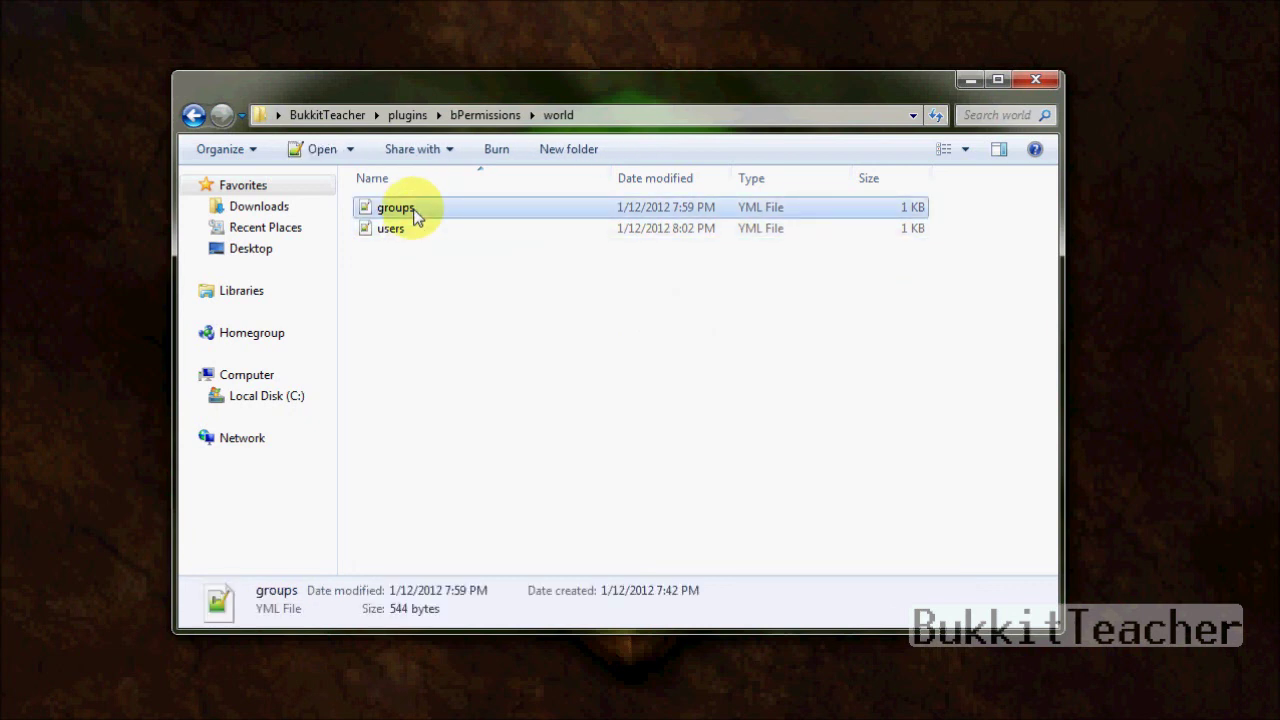
click(419, 242)
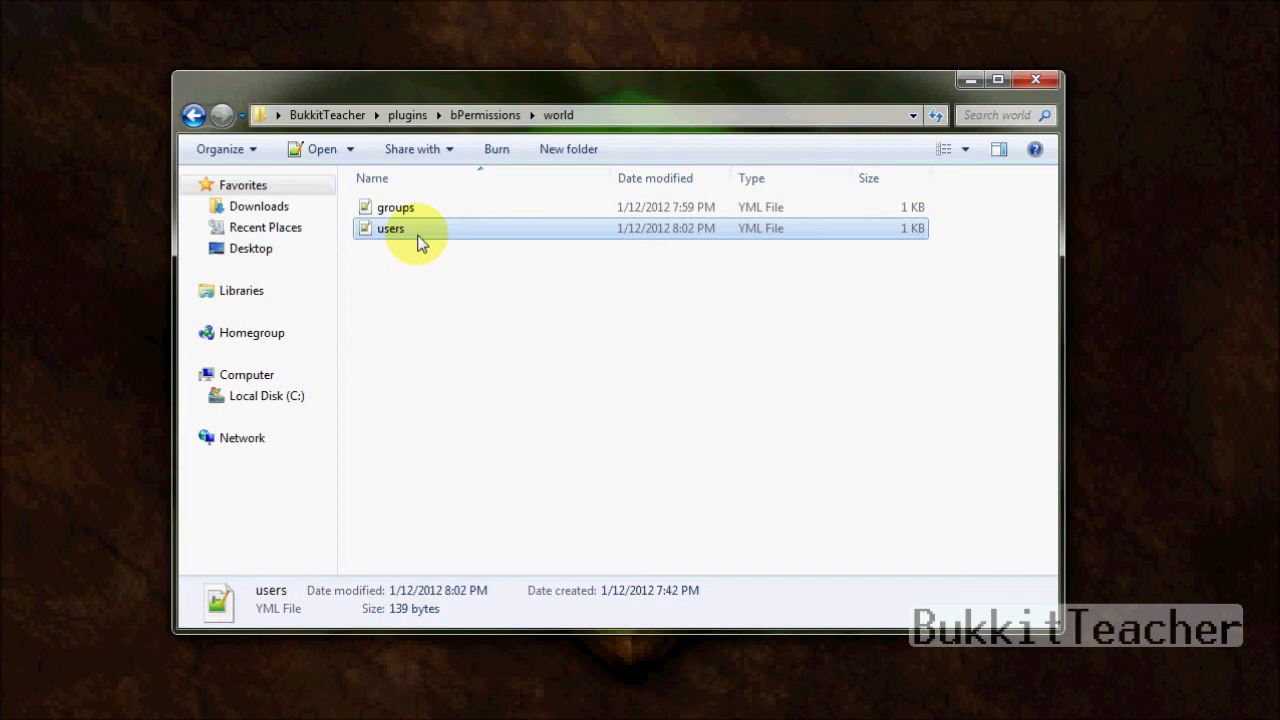
click(193, 115)
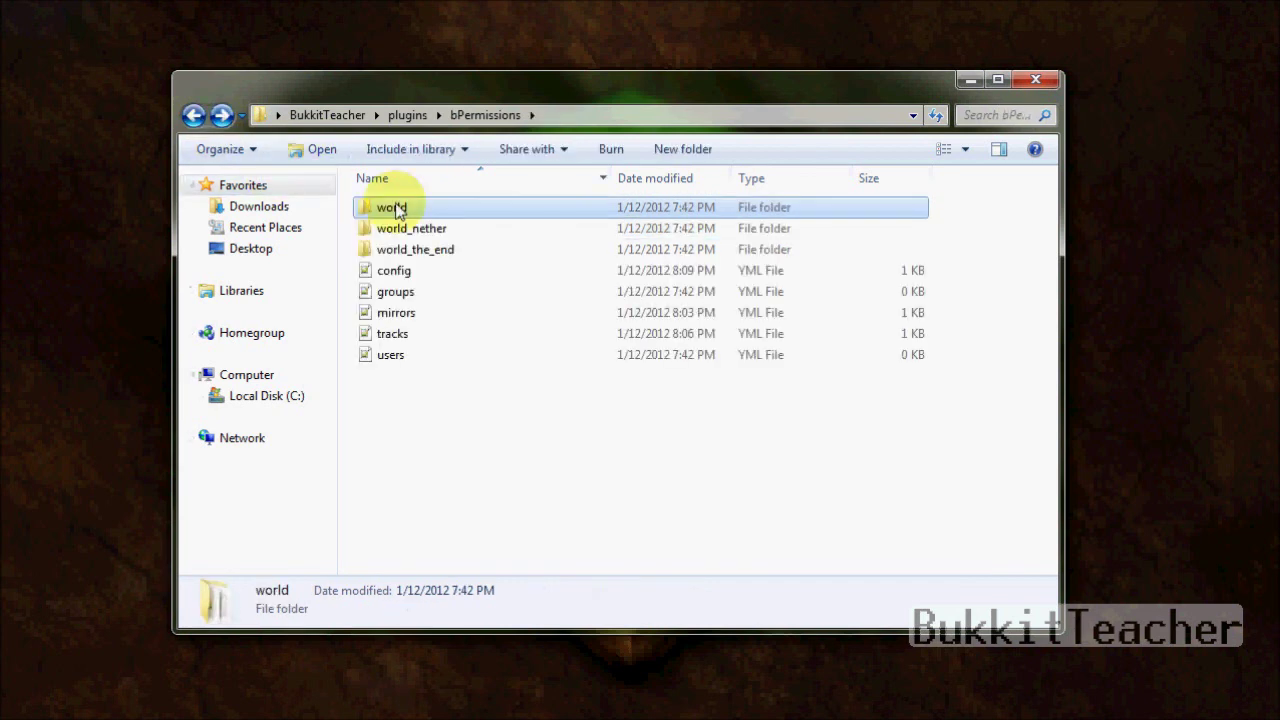
- Review the config, groups, mirrors, tracks and users files in the bPermissions folder
click(428, 270)
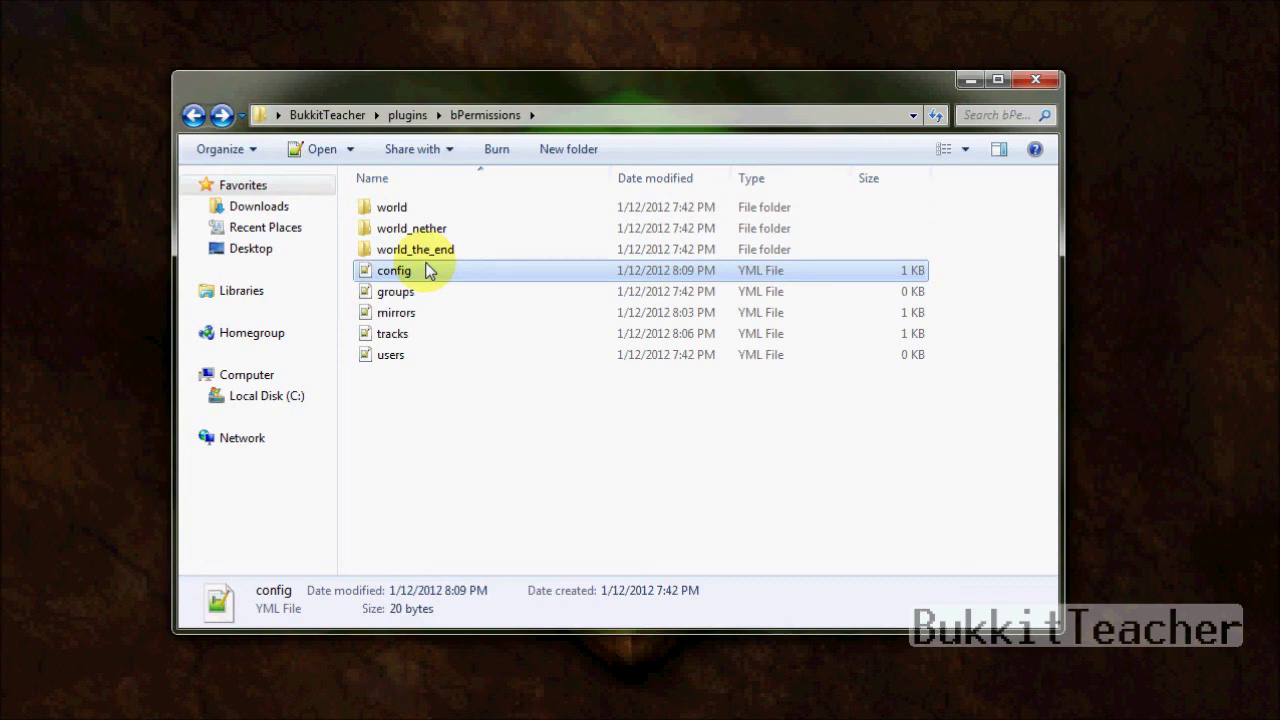
click(425, 293)
click(417, 271)
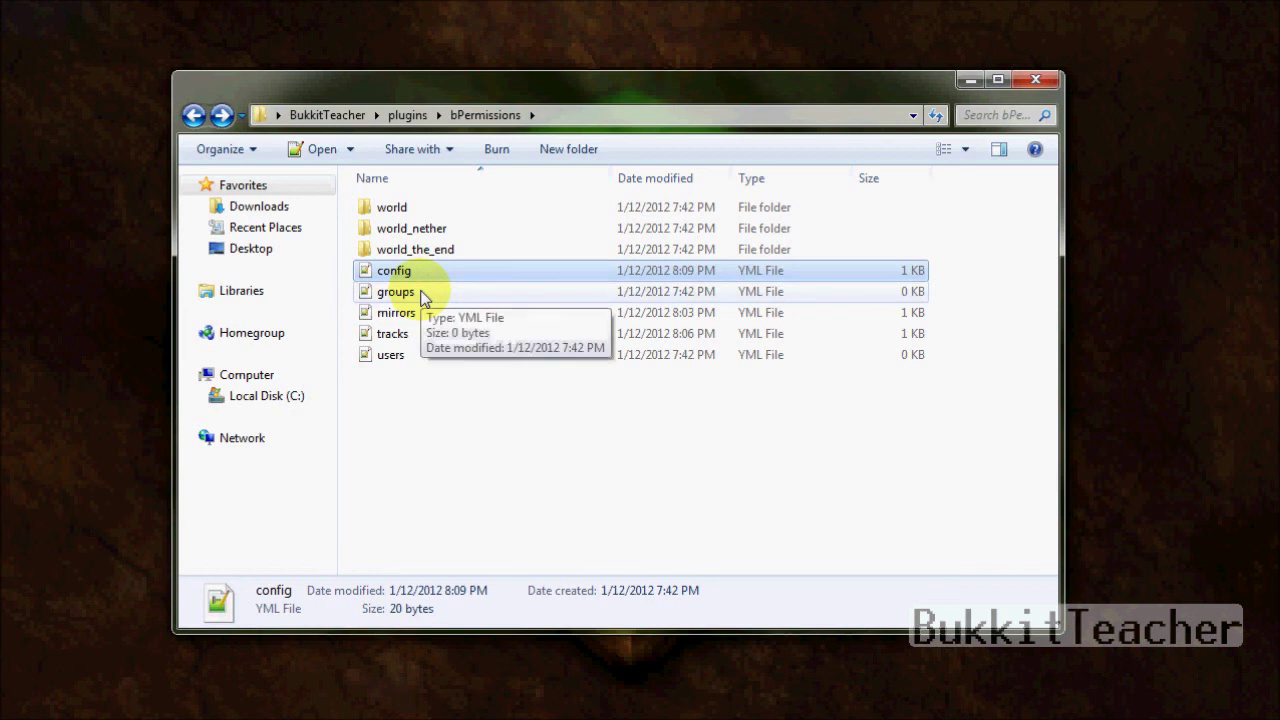
click(418, 293)
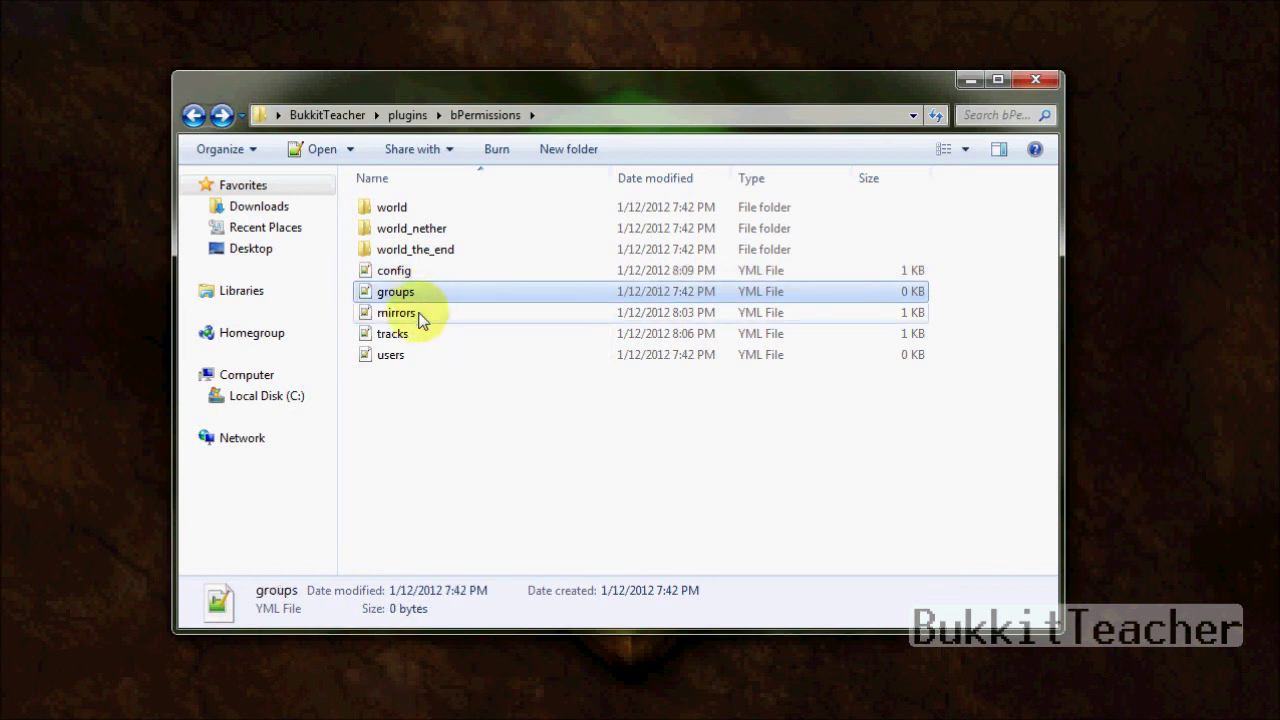
click(421, 318)
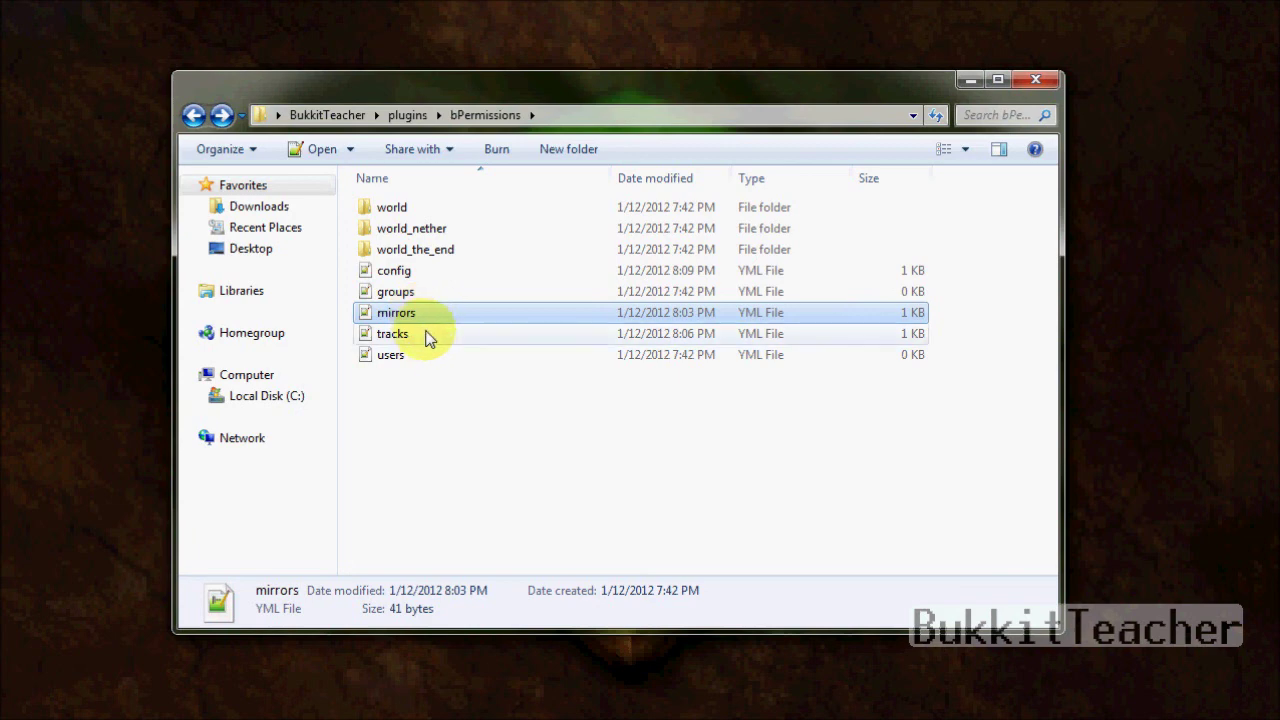
click(424, 337)
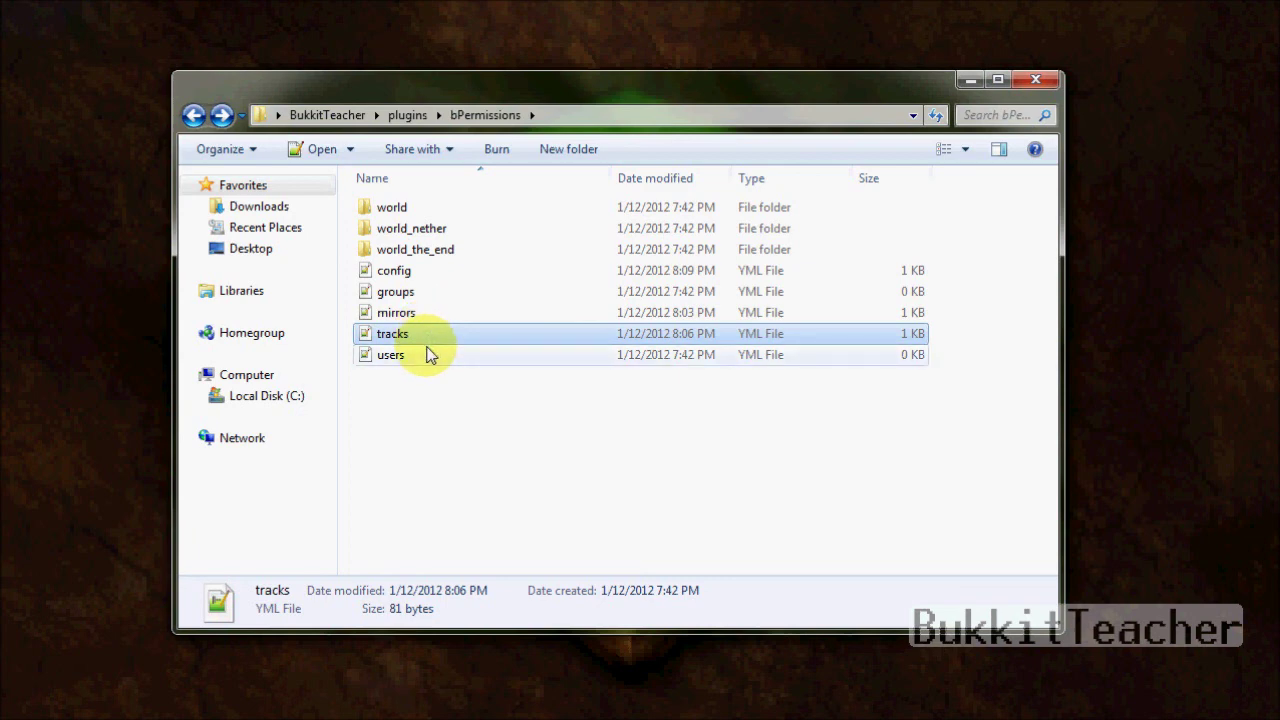
click(430, 356)
ctrl+click(424, 297)
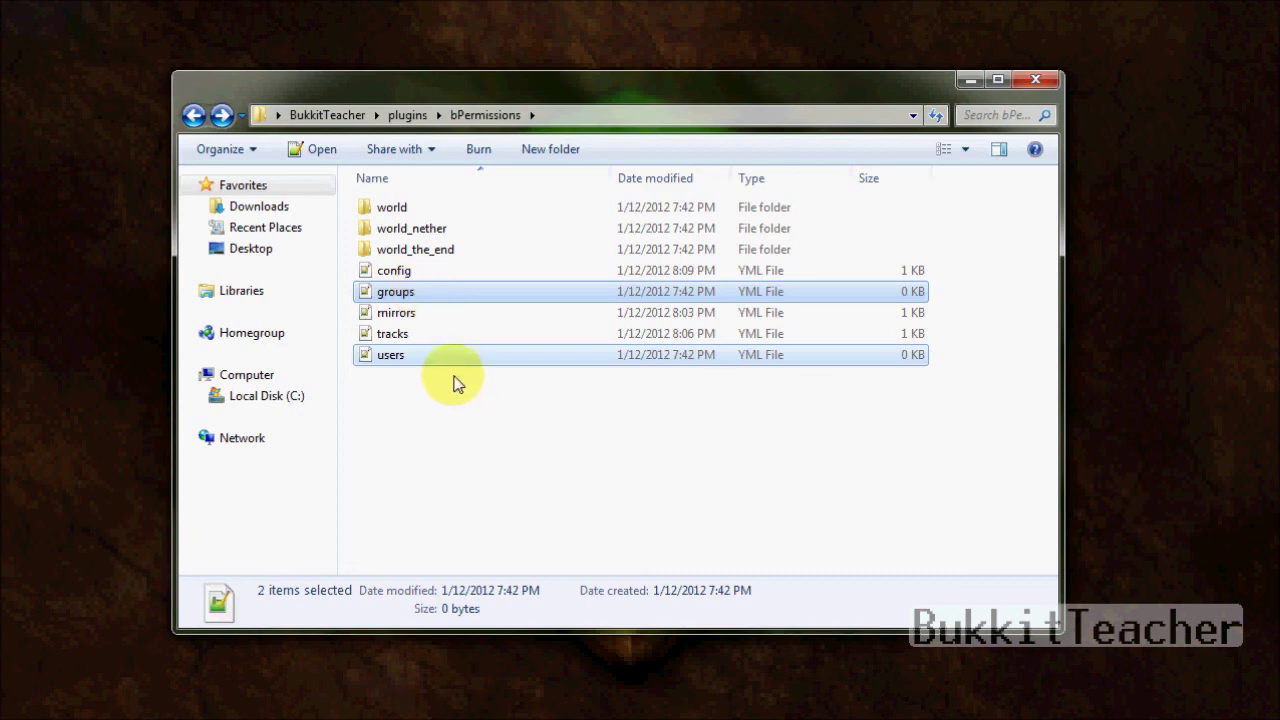
click(465, 428)
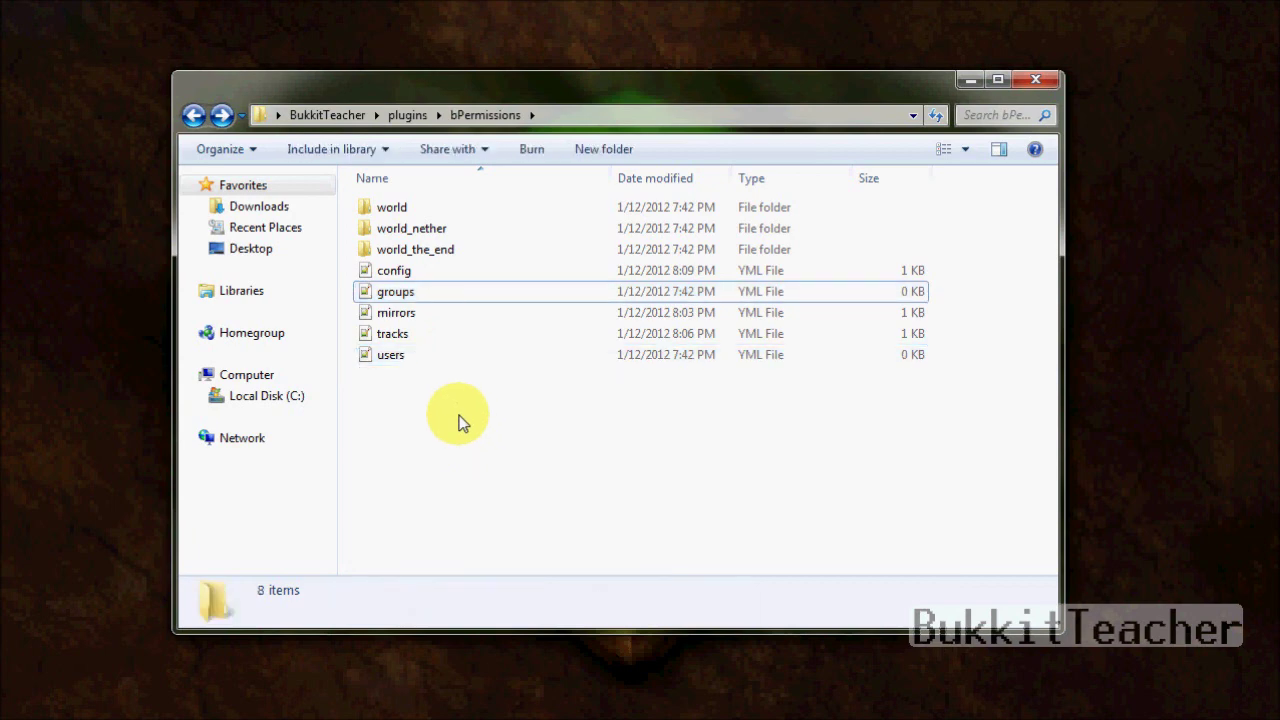
click(443, 292)
click(443, 358)
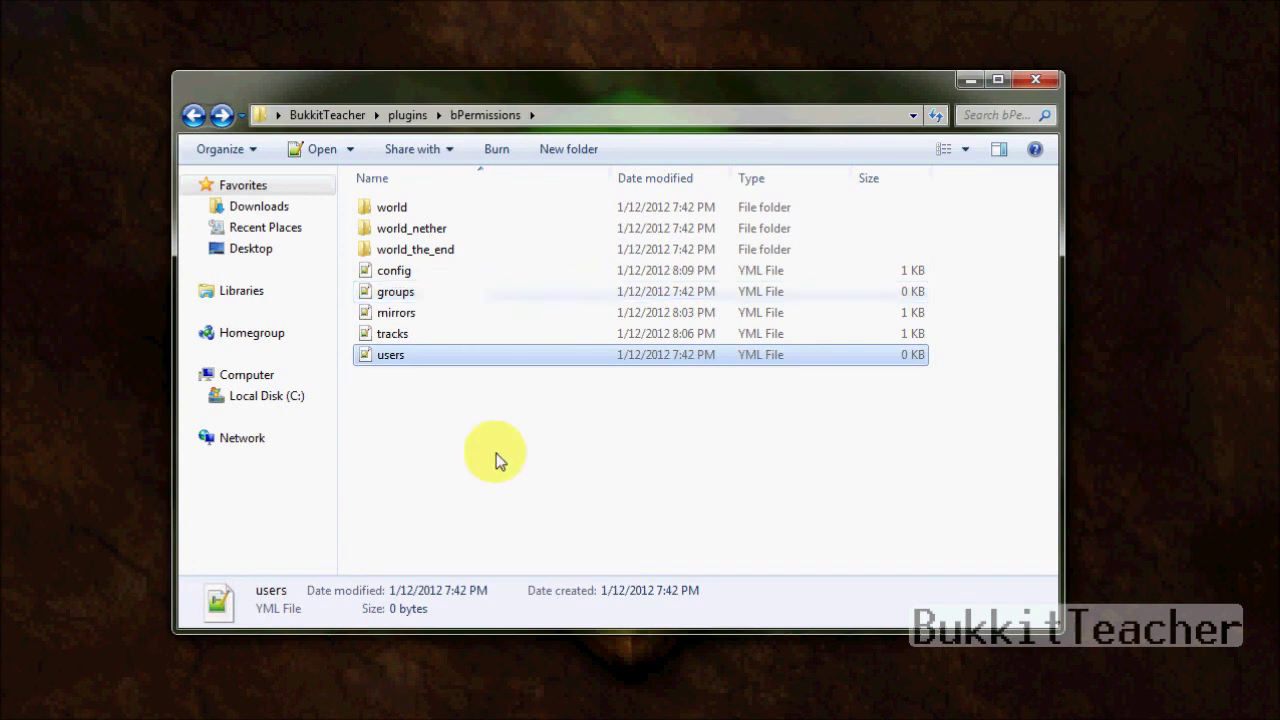
click(502, 468)
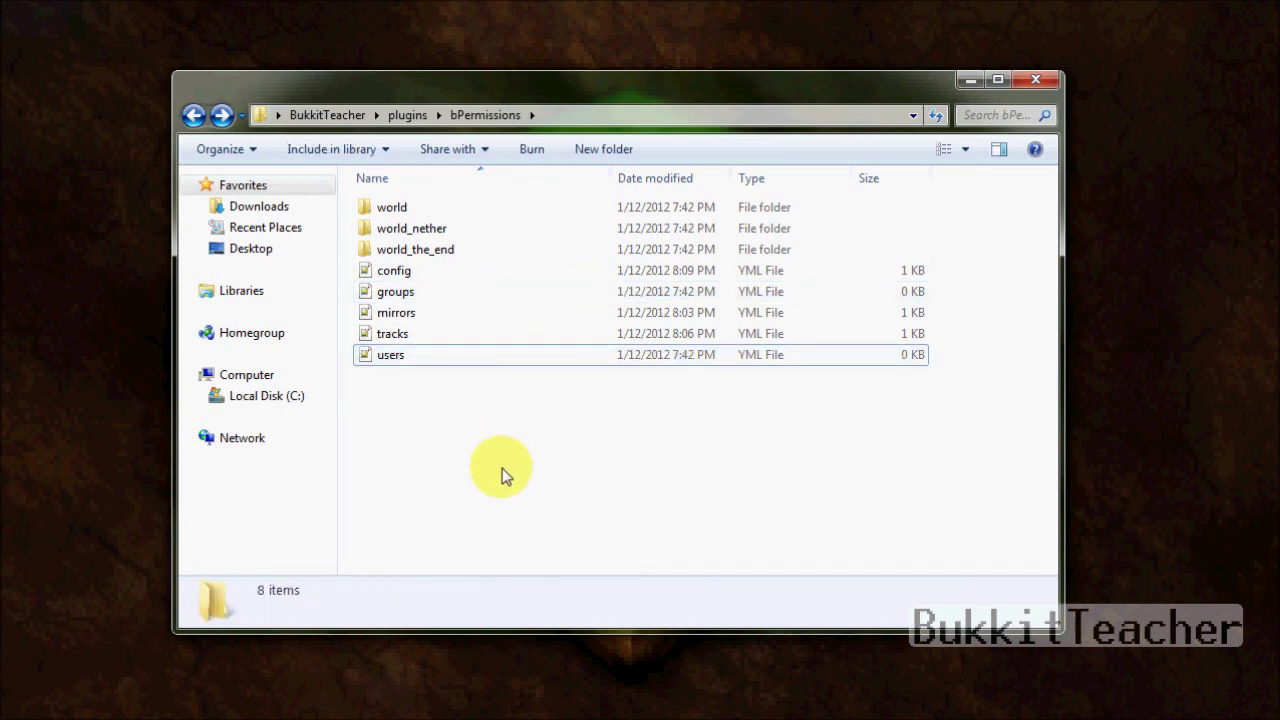